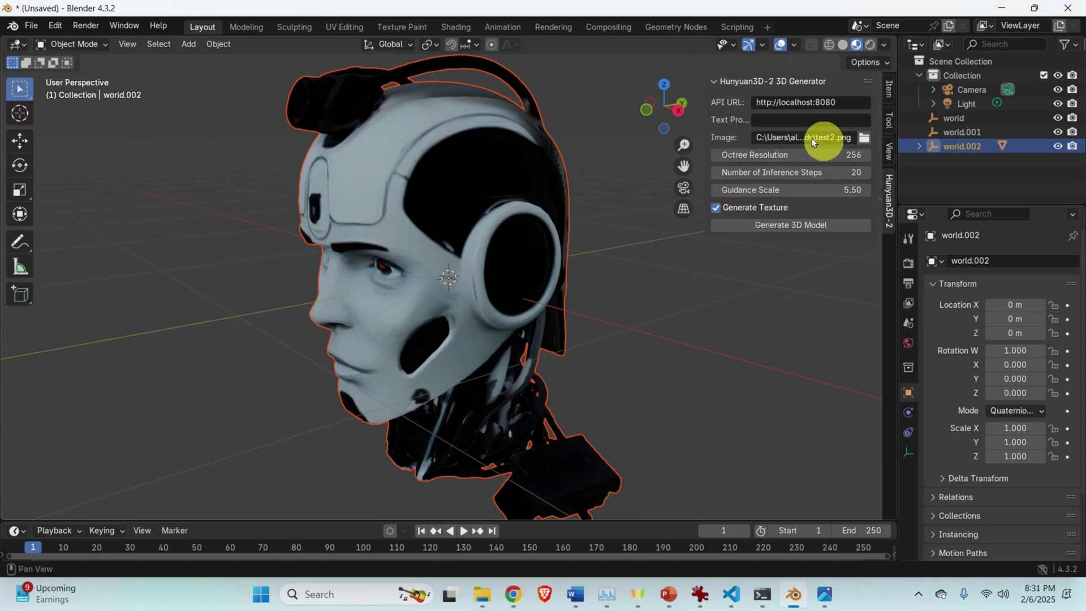
- Inspect the Hunyuan3D-2 generator's text prompt and image file inputs, and view the source image test2.png
{"action": "left_click", "coordinate": [772, 119]}
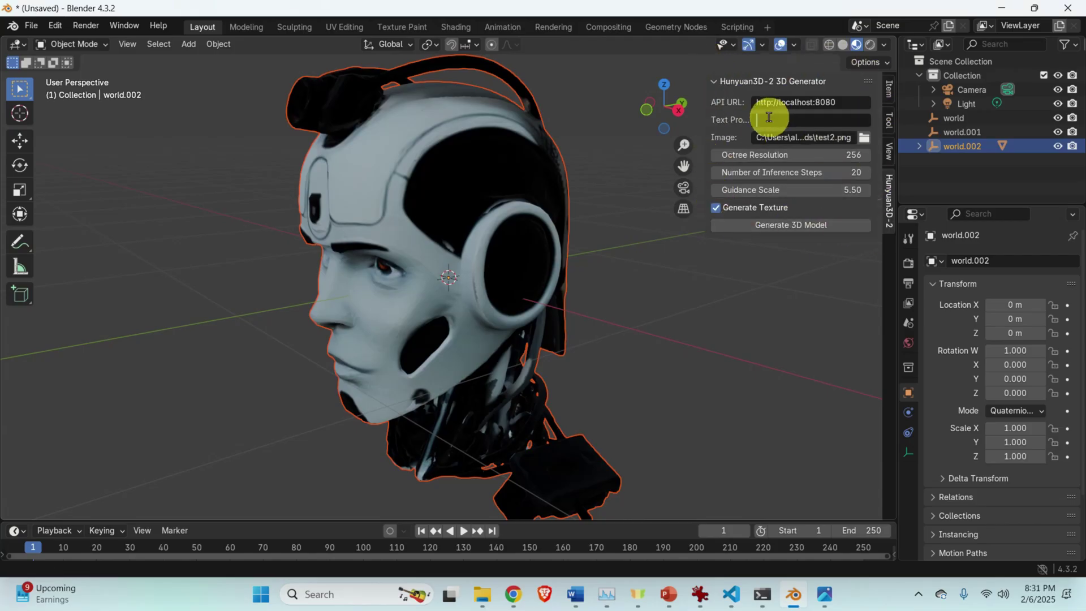
{"action": "left_click", "coordinate": [865, 138]}
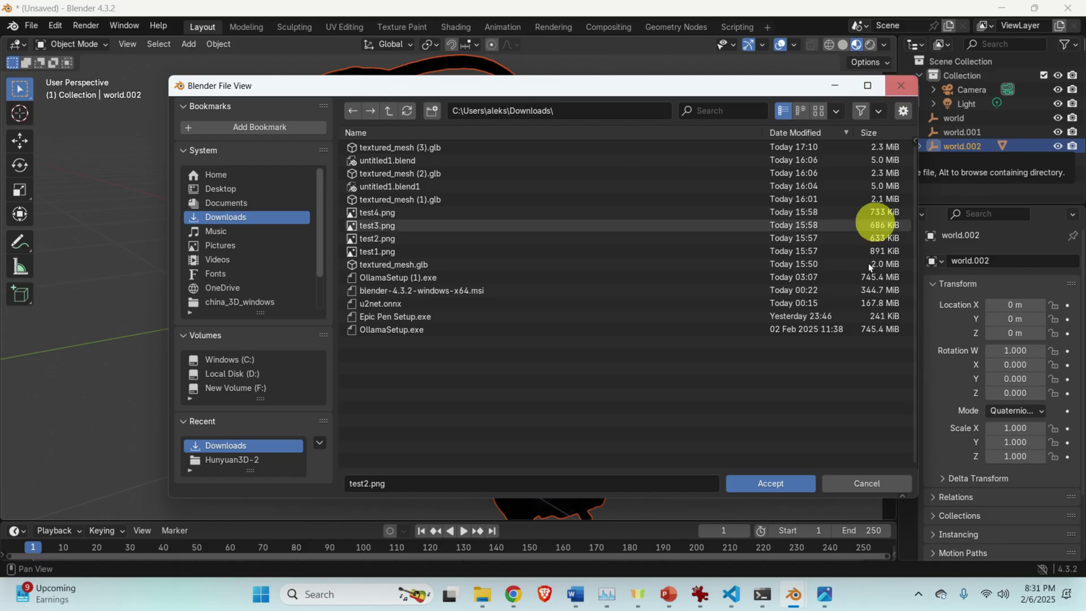
{"action": "left_click", "coordinate": [900, 85]}
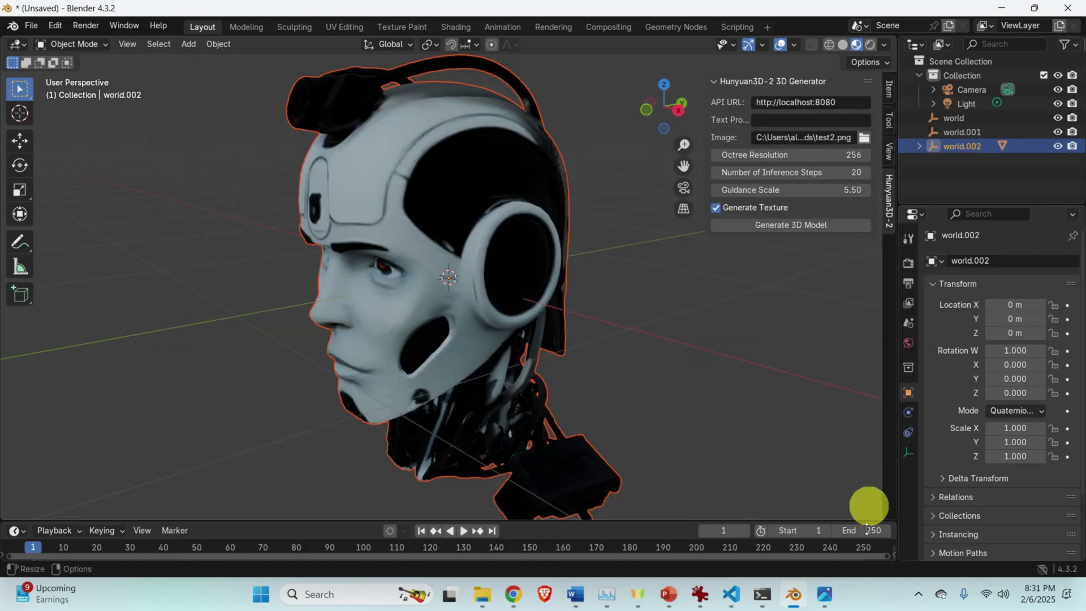
{"action": "left_click", "coordinate": [825, 594]}
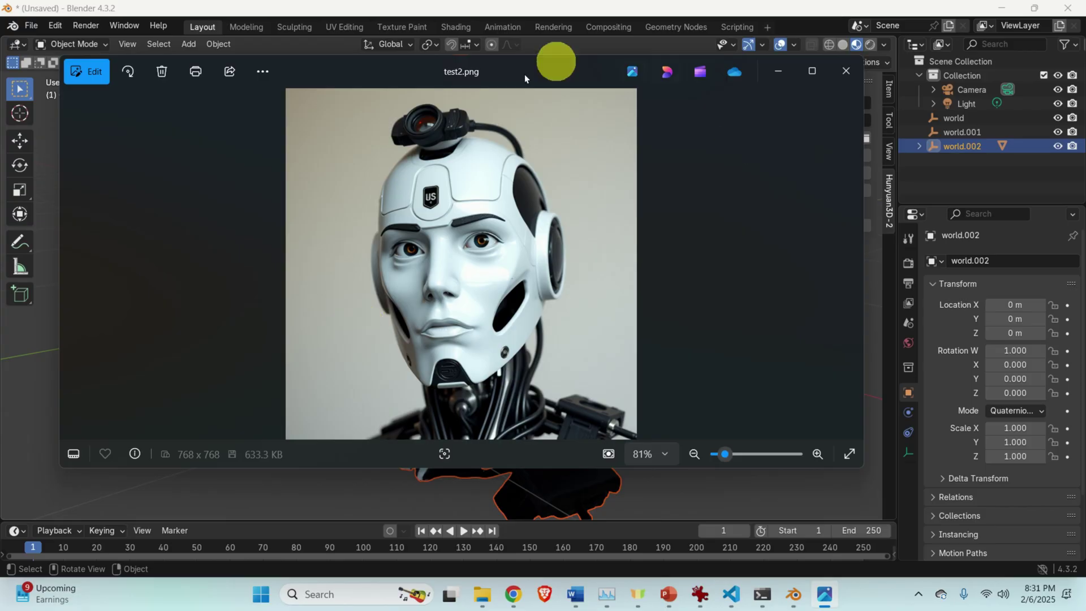
{"action": "left_click", "coordinate": [780, 71]}
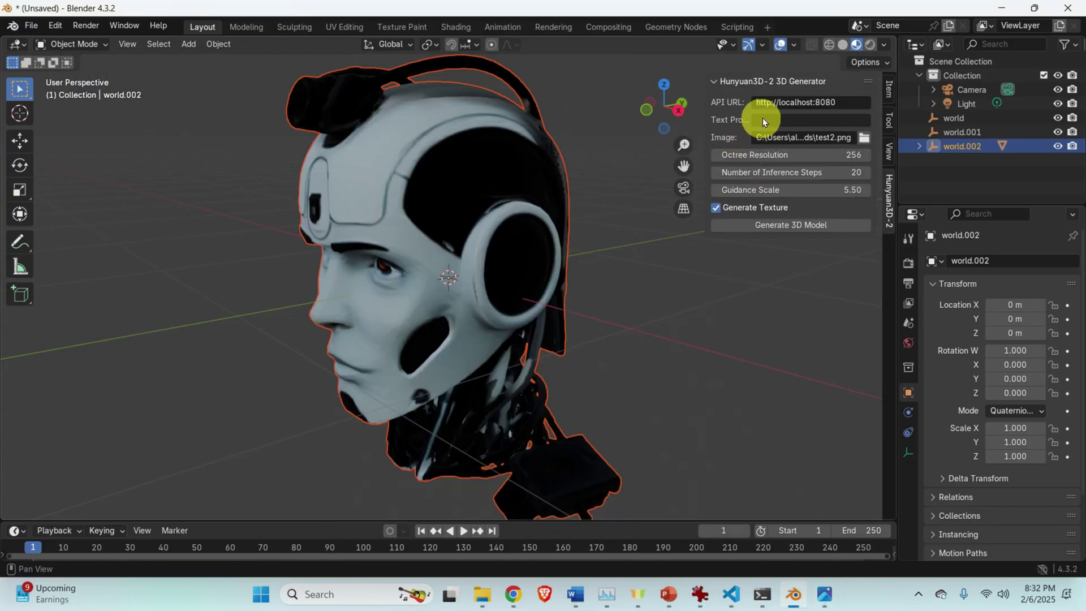
- Examine the generated robot head from the front and check the graphics card's performance in Task Manager
{"action": "middle_click_drag", "start_coordinate": [269, 225], "coordinate": [797, 93]}
{"action": "left_click", "coordinate": [659, 223]}
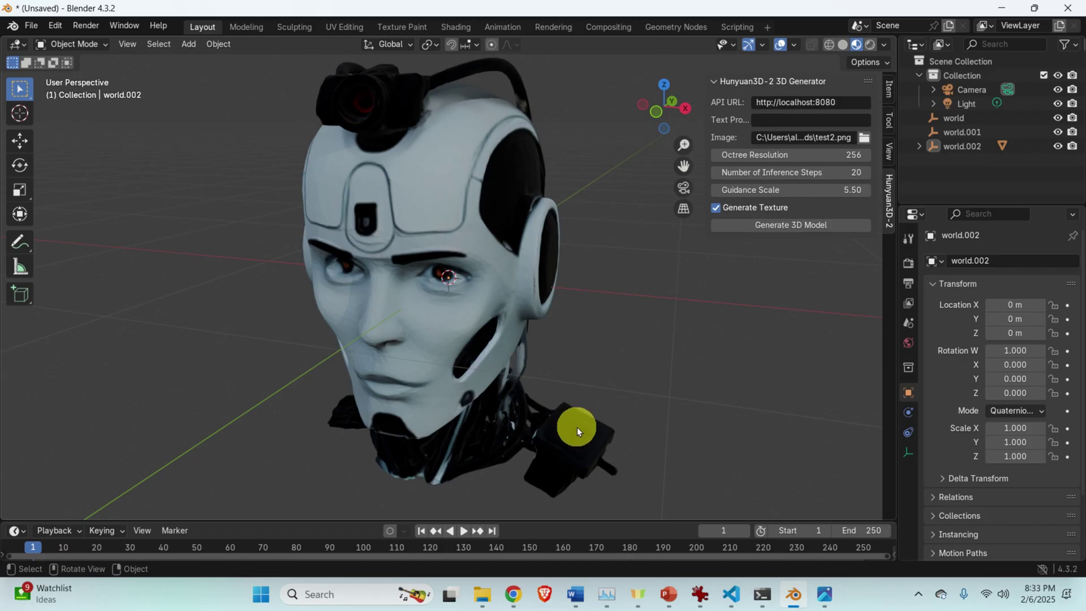
{"action": "left_click", "coordinate": [605, 595]}
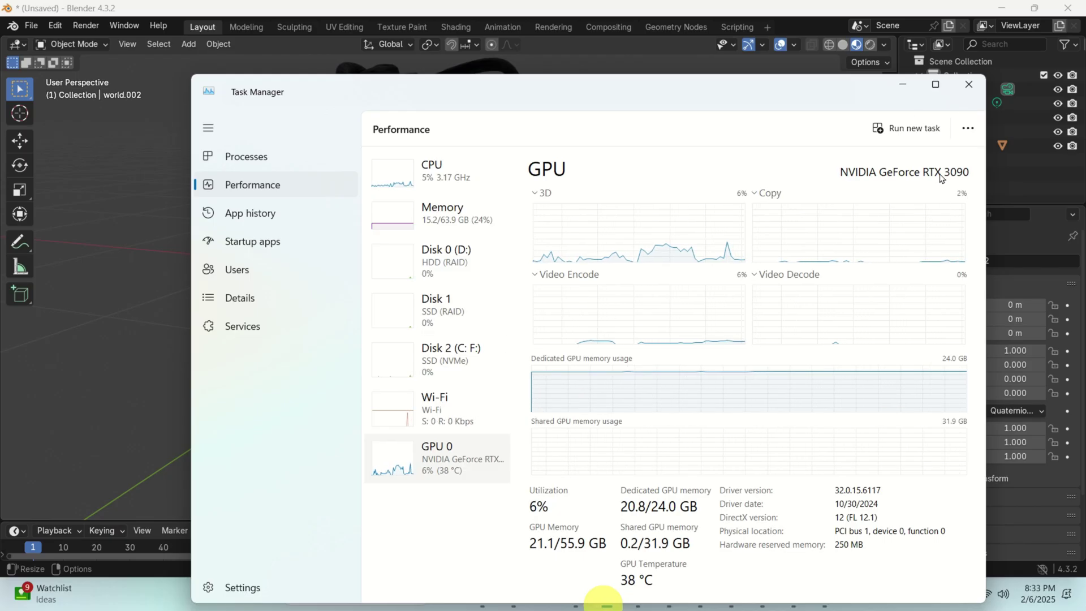
{"action": "left_click", "coordinate": [904, 87]}
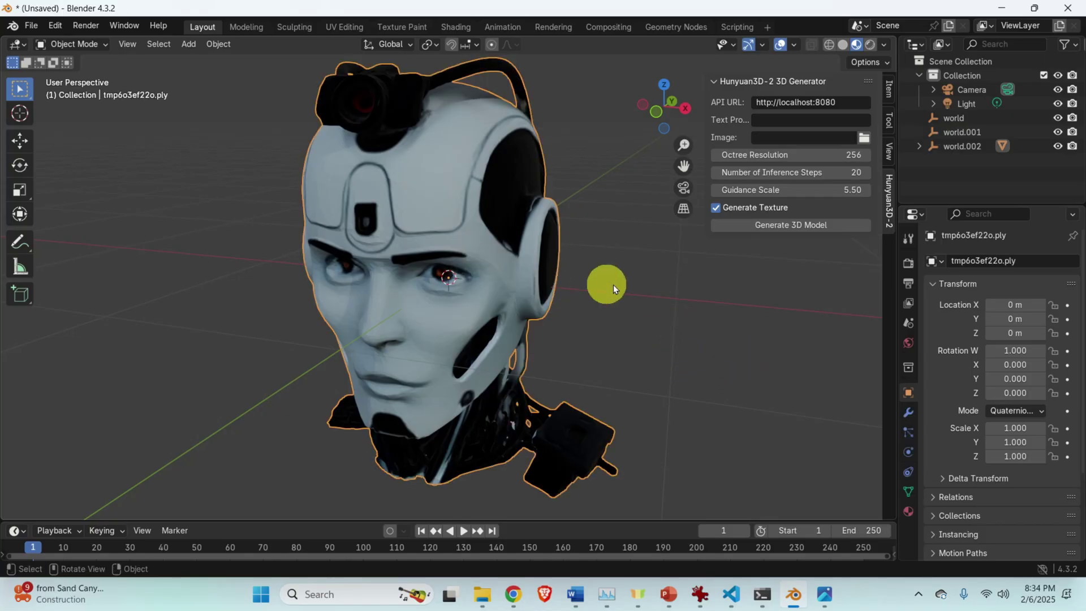
- Delete the robot head mesh and generate a textured model from the text prompt "Generate a 3D model of a cell phone"
{"action": "key", "text": "Delete"}
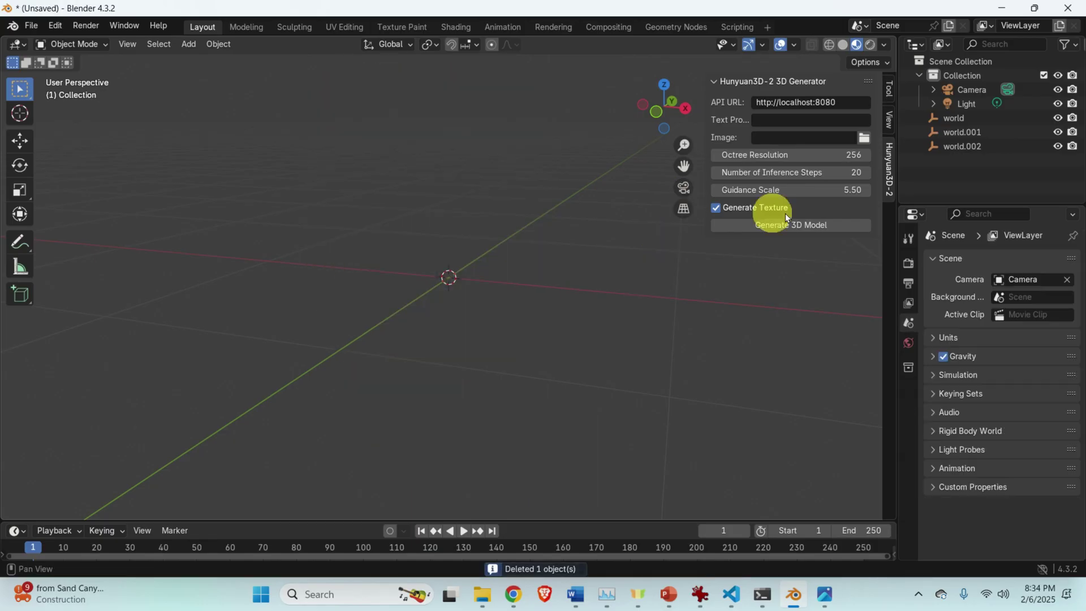
{"action": "left_click", "coordinate": [798, 118]}
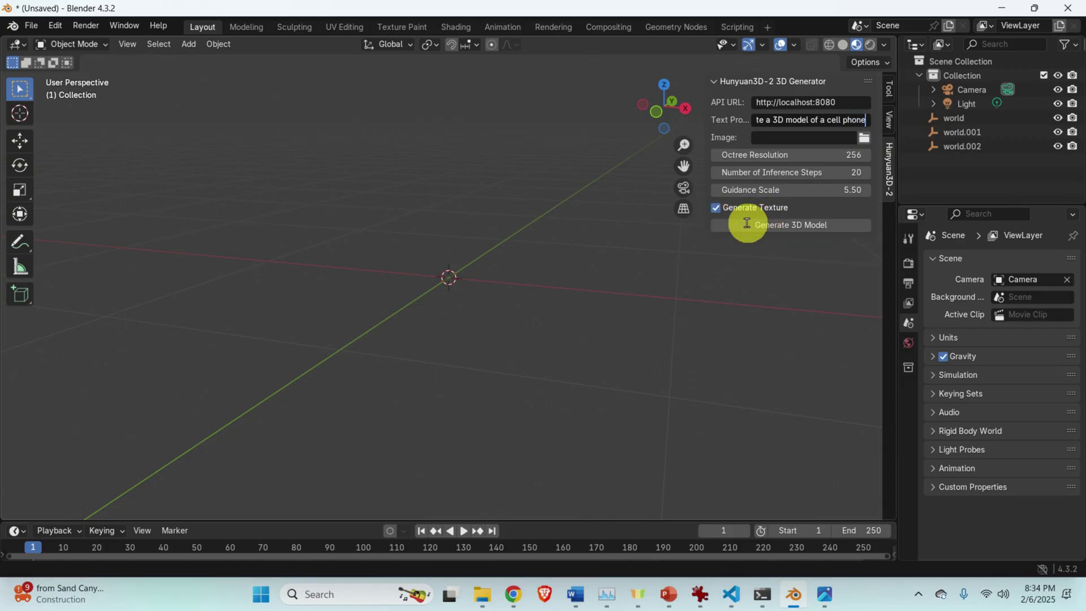
{"action": "key", "text": "Return"}
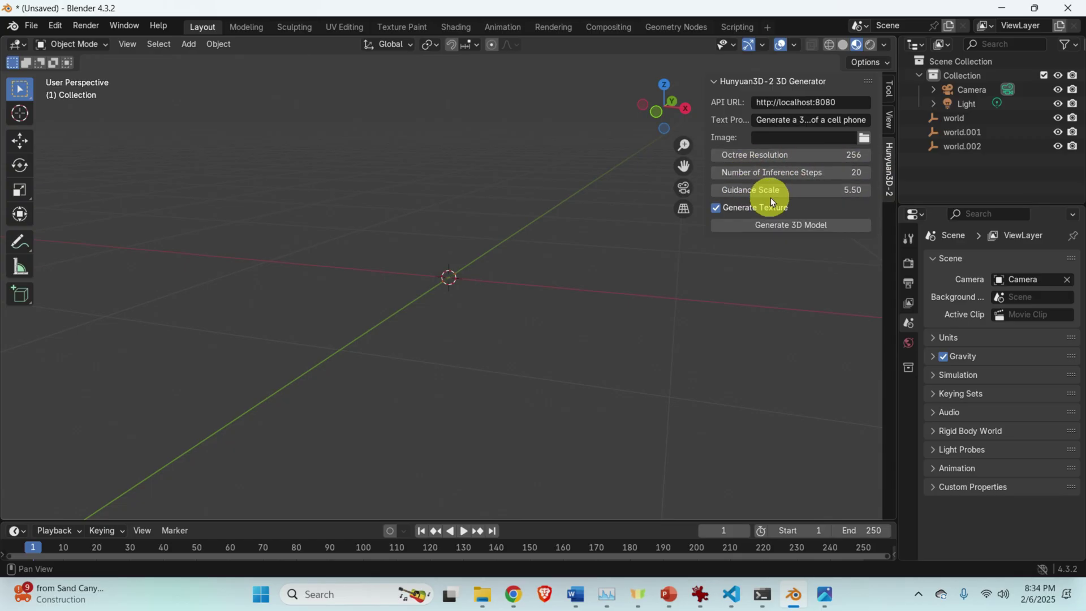
{"action": "left_click", "coordinate": [796, 224]}
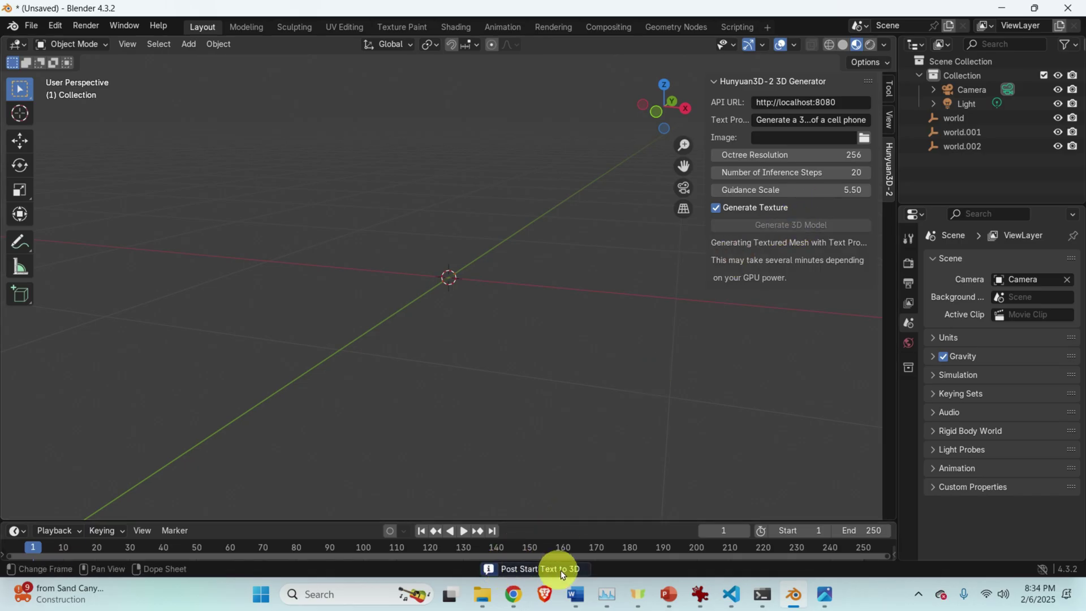
- Check the generation progress in the Command Prompt and the GPU load in Task Manager
{"action": "left_click", "coordinate": [762, 594]}
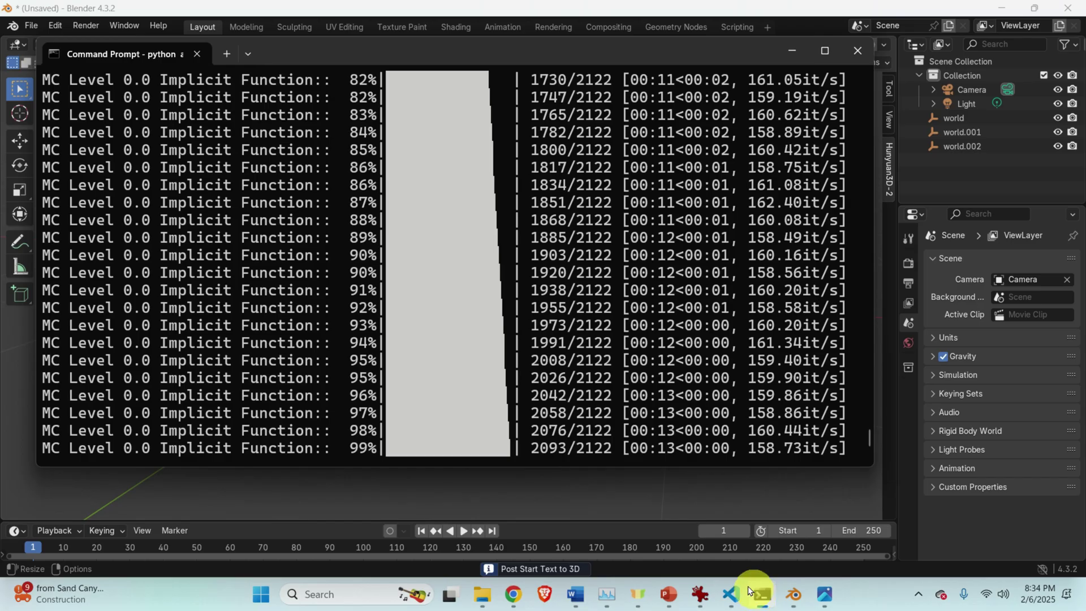
{"action": "scroll", "coordinate": [521, 327], "scroll_direction": "up", "scroll_amount": 1}
{"action": "scroll", "coordinate": [389, 340], "scroll_direction": "down", "scroll_amount": 1}
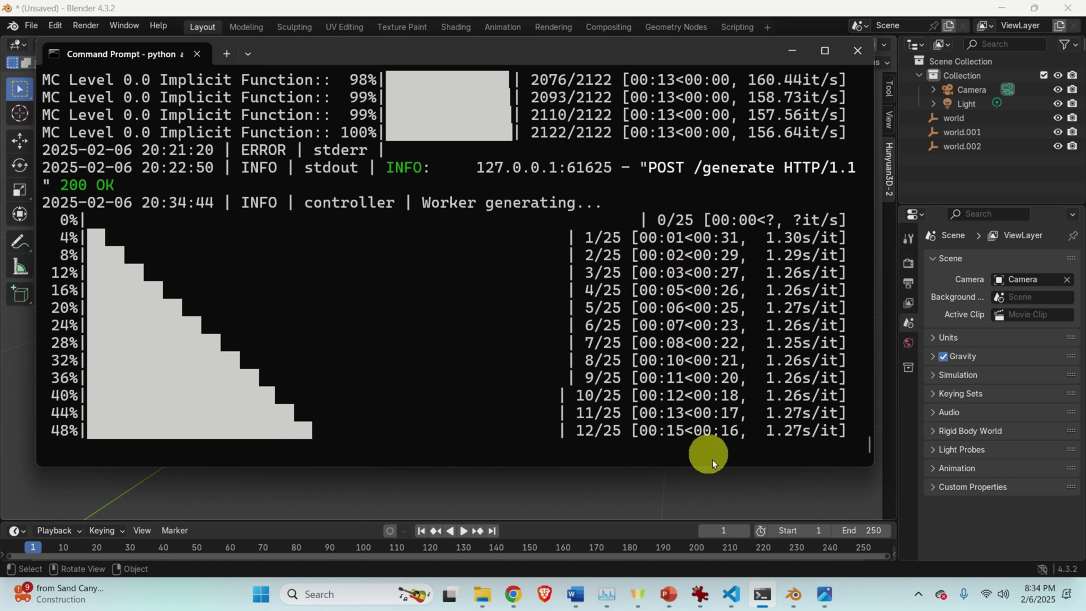
{"action": "left_click", "coordinate": [608, 597]}
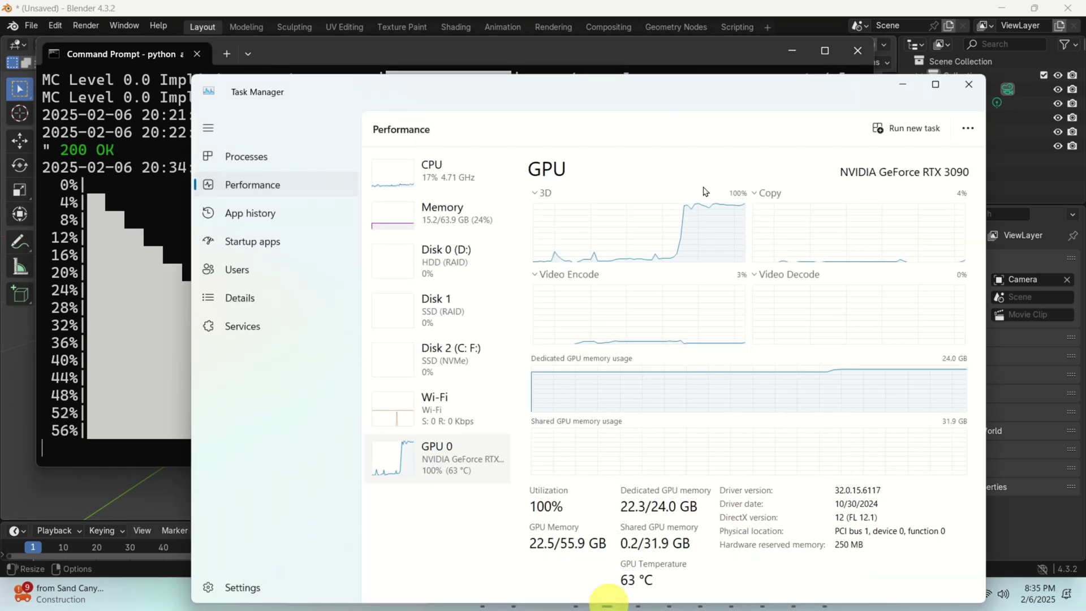
{"action": "left_click_drag", "start_coordinate": [656, 67], "coordinate": [585, 57]}
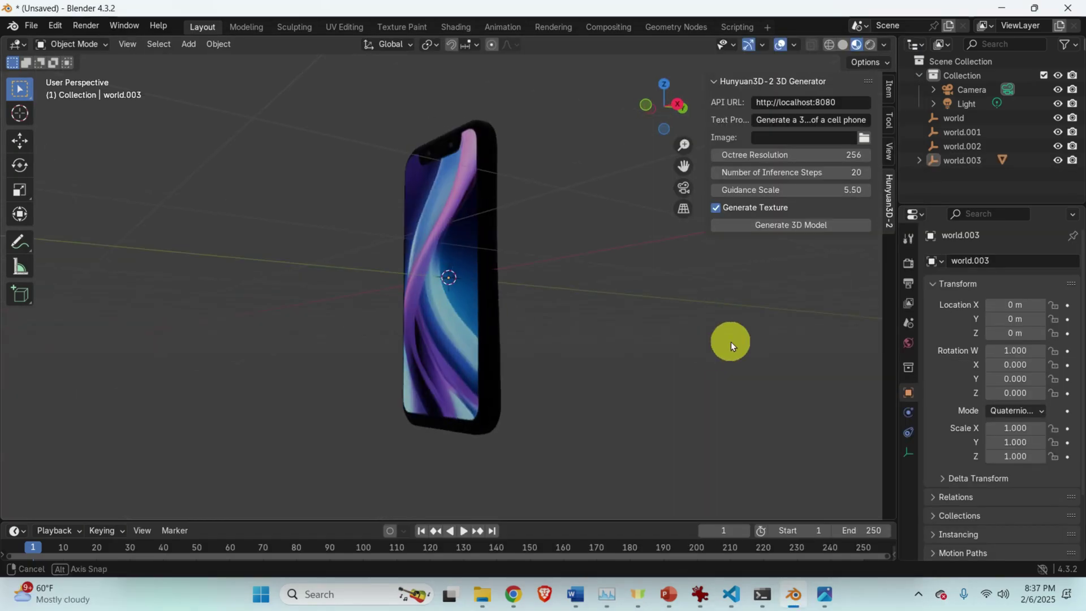
- Examine the generated cell phone model's screen, back and edges from several angles and distances
{"action": "middle_click_drag", "start_coordinate": [731, 342], "coordinate": [181, 383]}
{"action": "scroll", "coordinate": [434, 349], "scroll_direction": "up", "scroll_amount": 5}
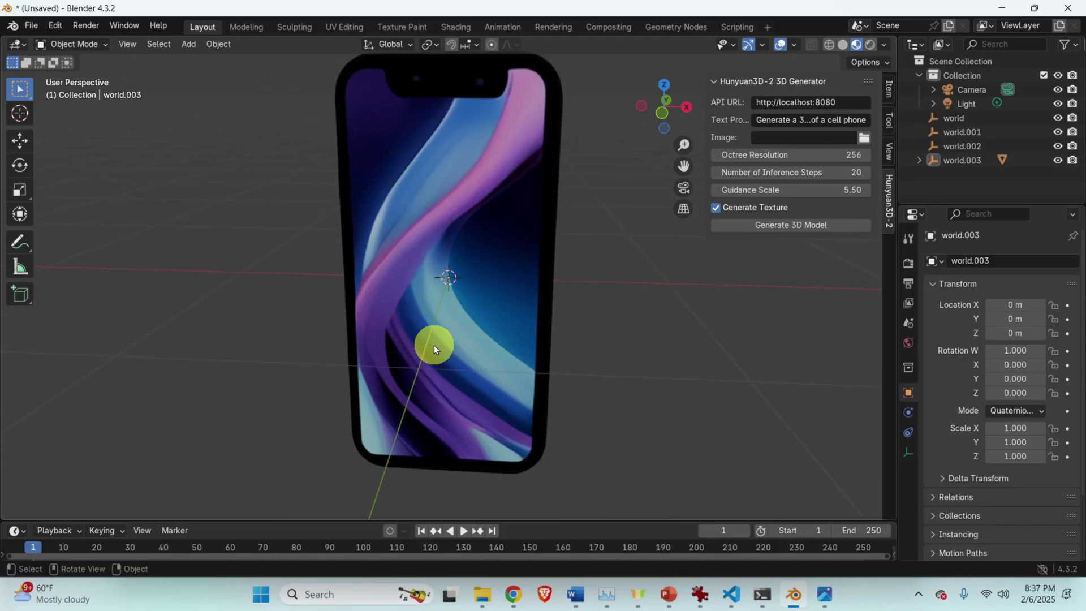
{"action": "middle_click_drag", "start_coordinate": [433, 345], "coordinate": [395, 270]}
{"action": "scroll", "coordinate": [473, 252], "scroll_direction": "up", "scroll_amount": 3}
{"action": "scroll", "coordinate": [597, 294], "scroll_direction": "down", "scroll_amount": 3}
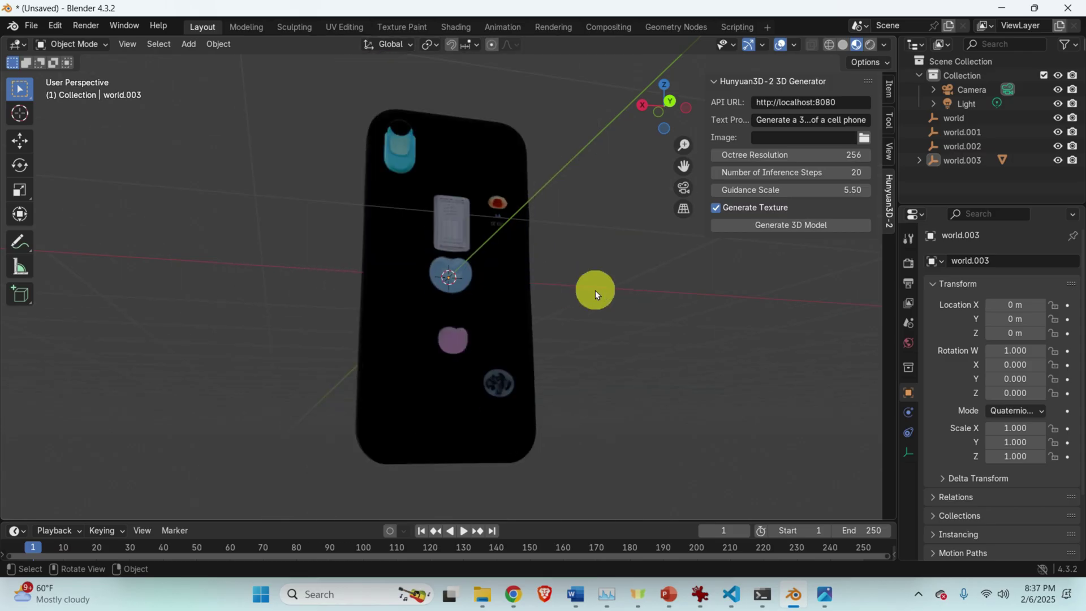
{"action": "middle_click_drag", "start_coordinate": [595, 290], "coordinate": [548, 273]}
{"action": "scroll", "coordinate": [504, 372], "scroll_direction": "up", "scroll_amount": 4}
{"action": "scroll", "coordinate": [519, 377], "scroll_direction": "down", "scroll_amount": 4}
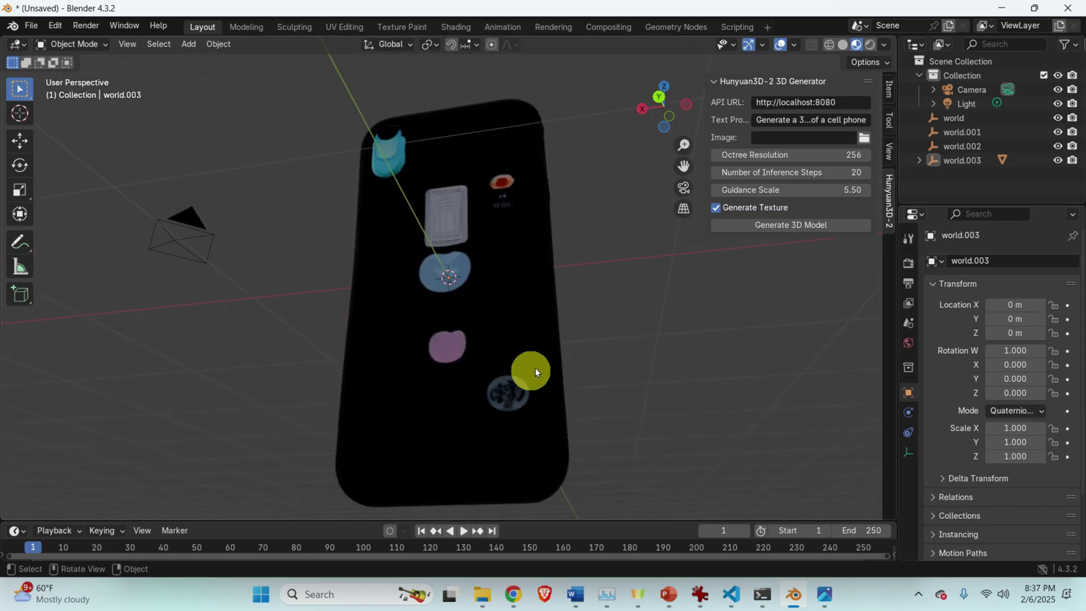
{"action": "middle_click_drag", "start_coordinate": [535, 372], "coordinate": [635, 368]}
{"action": "scroll", "coordinate": [538, 215], "scroll_direction": "up", "scroll_amount": 3}
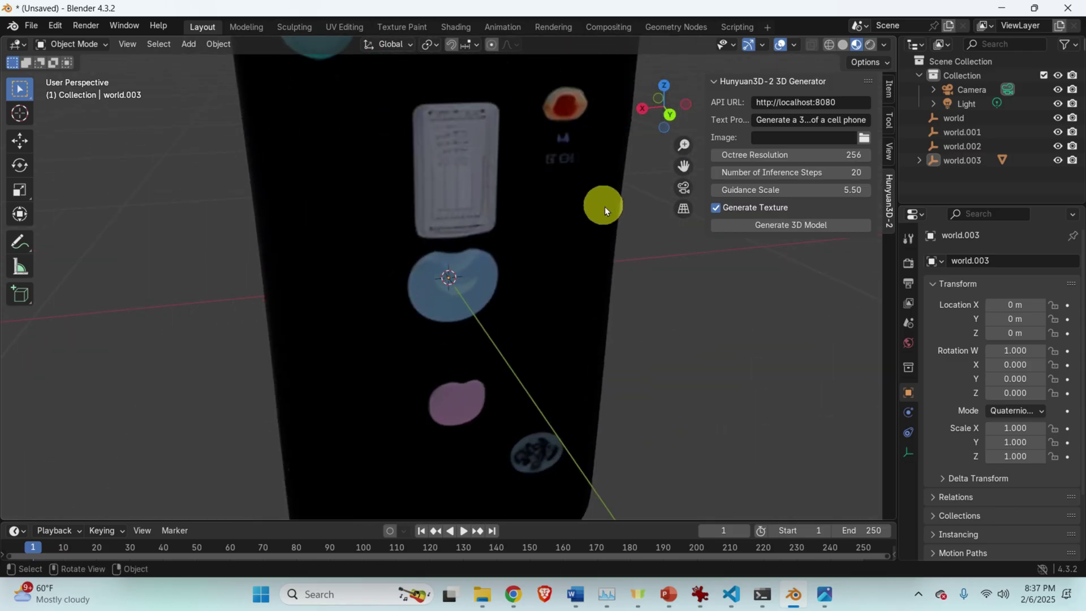
{"action": "middle_click_drag", "start_coordinate": [606, 212], "coordinate": [578, 245]}
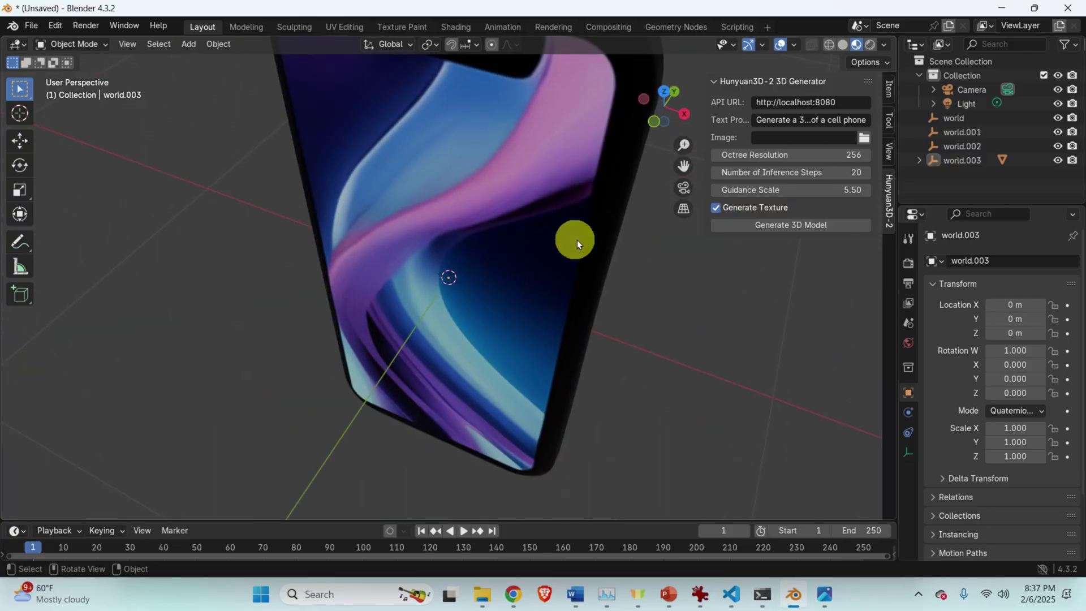
{"action": "scroll", "coordinate": [577, 240], "scroll_direction": "down", "scroll_amount": 3}
- Inspect the cell phone's mesh in wireframe shading and in solid shading from different angles
{"action": "left_click", "coordinate": [832, 46]}
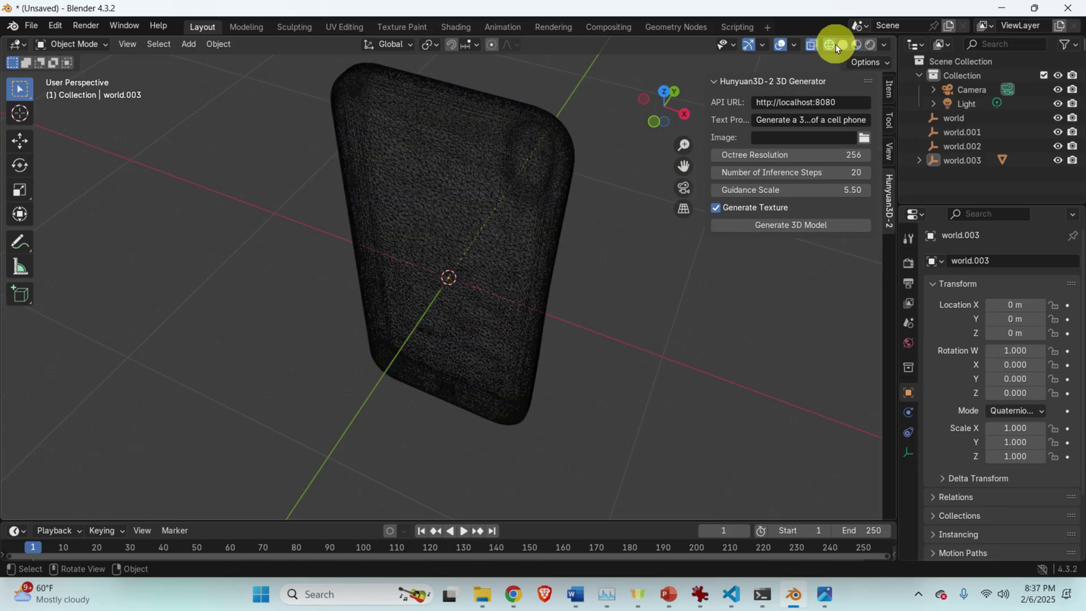
{"action": "mouse_move", "coordinate": [575, 280]}
{"action": "middle_mouse_down"}
{"action": "mouse_move", "coordinate": [568, 236]}
{"action": "mouse_move", "coordinate": [371, 211]}
{"action": "mouse_move", "coordinate": [312, 181]}
{"action": "mouse_move", "coordinate": [451, 164]}
{"action": "mouse_move", "coordinate": [570, 182]}
{"action": "middle_mouse_up"}
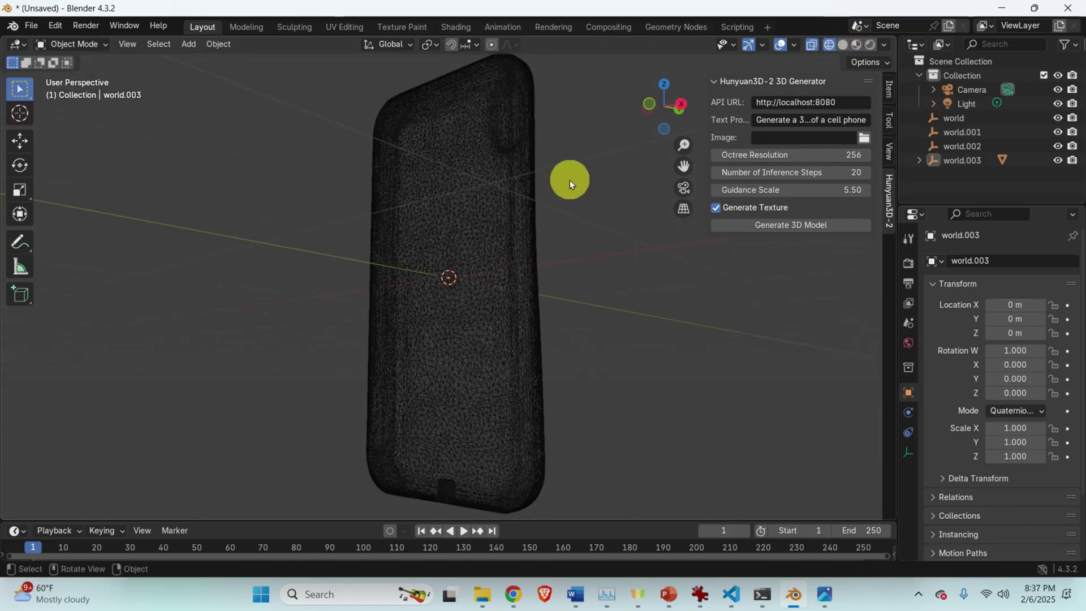
{"action": "left_click", "coordinate": [843, 45]}
{"action": "mouse_move", "coordinate": [533, 339]}
{"action": "middle_mouse_down"}
{"action": "mouse_move", "coordinate": [290, 358]}
{"action": "mouse_move", "coordinate": [431, 356]}
{"action": "mouse_move", "coordinate": [284, 311]}
{"action": "mouse_move", "coordinate": [297, 426]}
{"action": "mouse_move", "coordinate": [520, 400]}
{"action": "mouse_move", "coordinate": [633, 317]}
{"action": "mouse_move", "coordinate": [629, 260]}
{"action": "mouse_move", "coordinate": [604, 232]}
{"action": "mouse_move", "coordinate": [465, 207]}
{"action": "middle_mouse_up"}
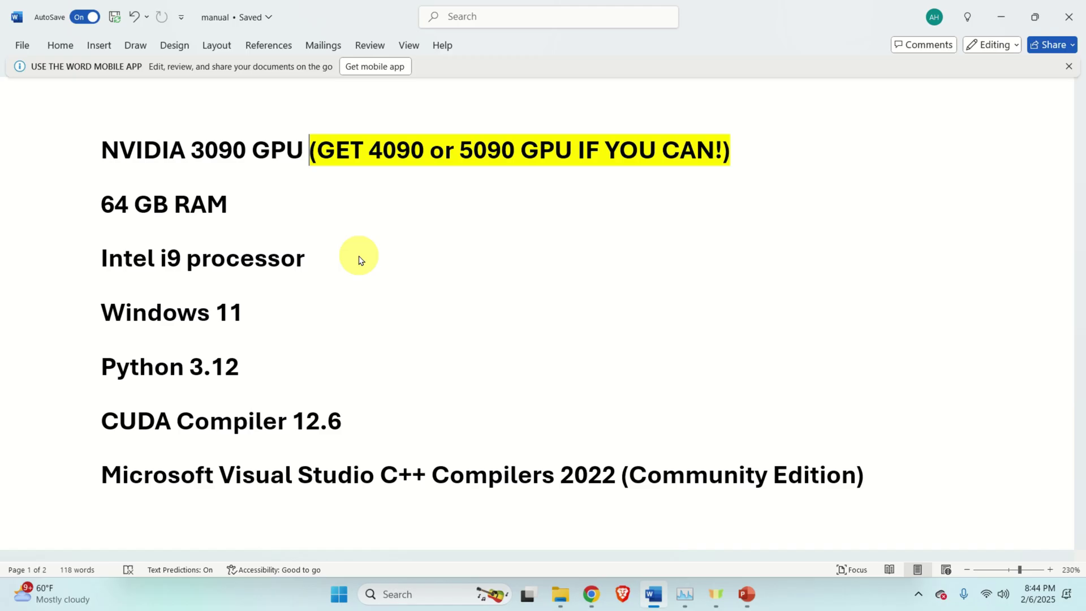
- Go through the Word requirements list, highlighting the RAM, processor, Windows, Python, CUDA compiler and Visual Studio C++ lines
{"action": "triple_click", "coordinate": [153, 213]}
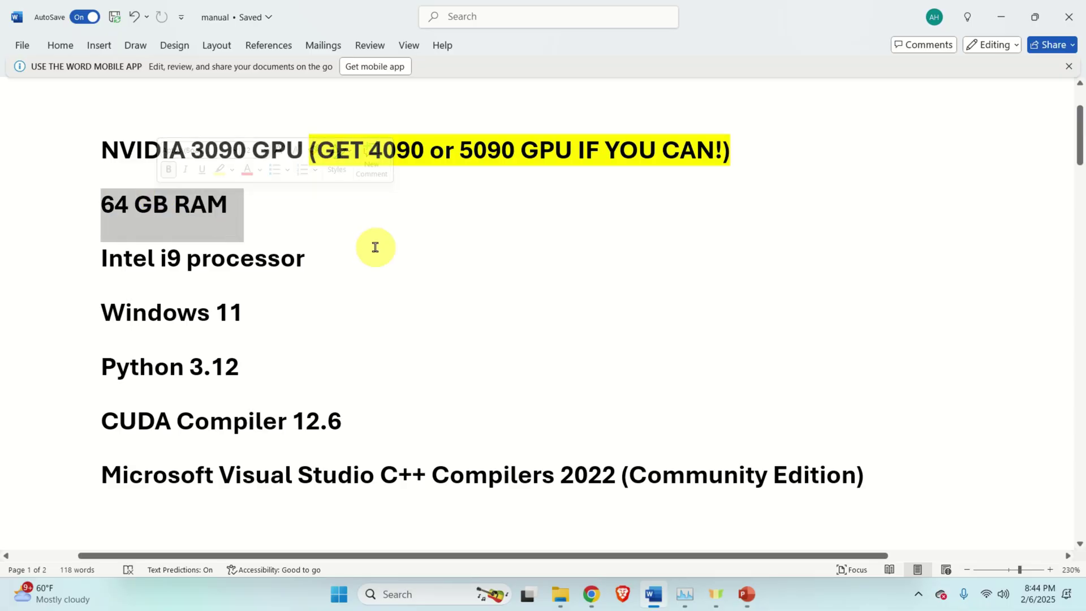
{"action": "left_click", "coordinate": [341, 238]}
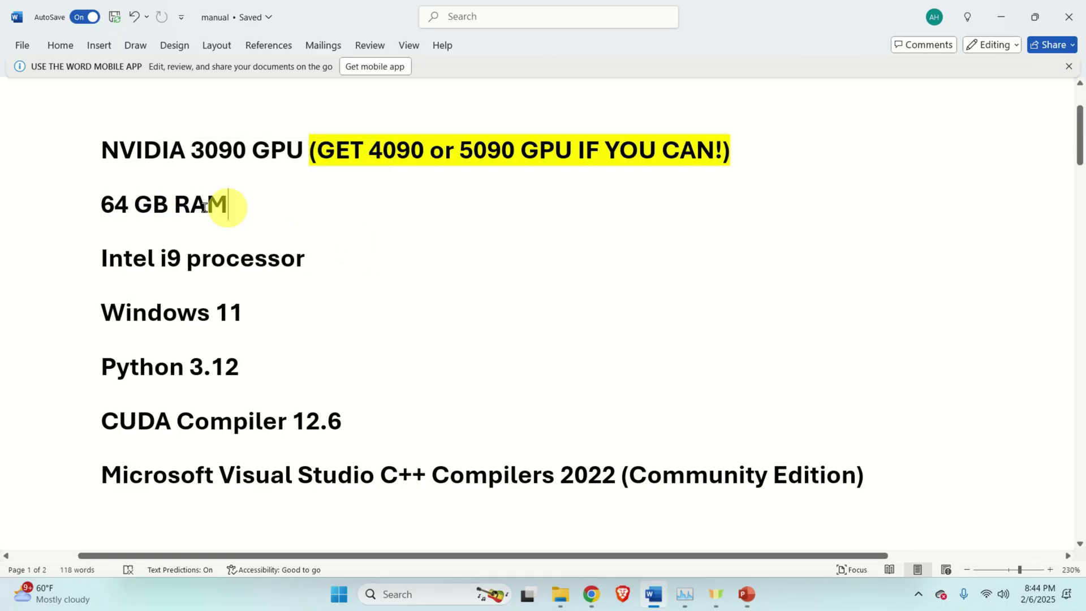
{"action": "left_click_drag", "start_coordinate": [247, 205], "coordinate": [94, 208]}
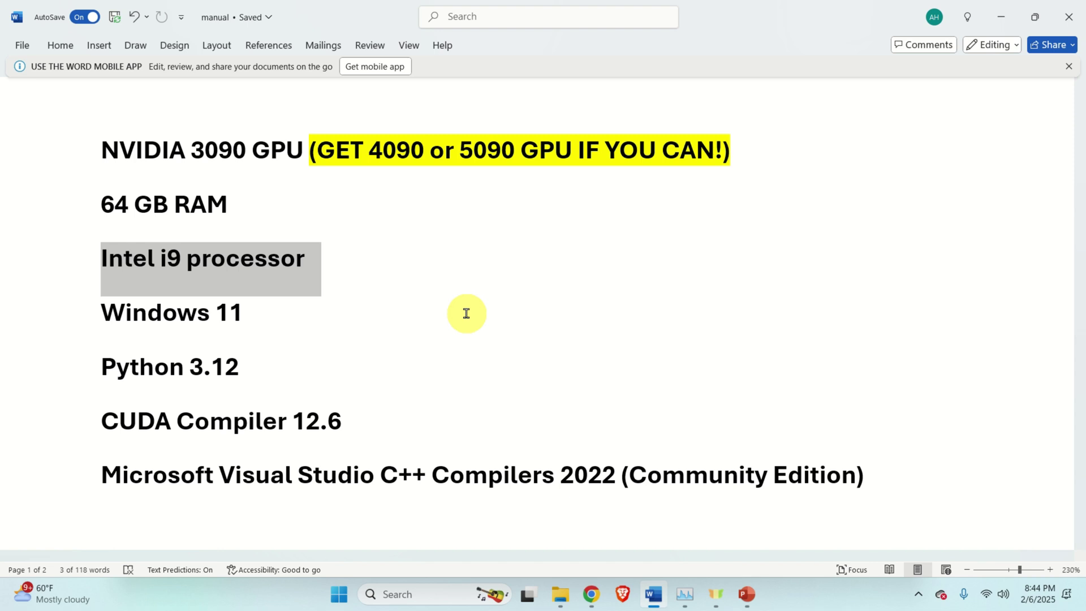
{"action": "left_click", "coordinate": [352, 312]}
{"action": "left_click_drag", "start_coordinate": [255, 324], "coordinate": [136, 316]}
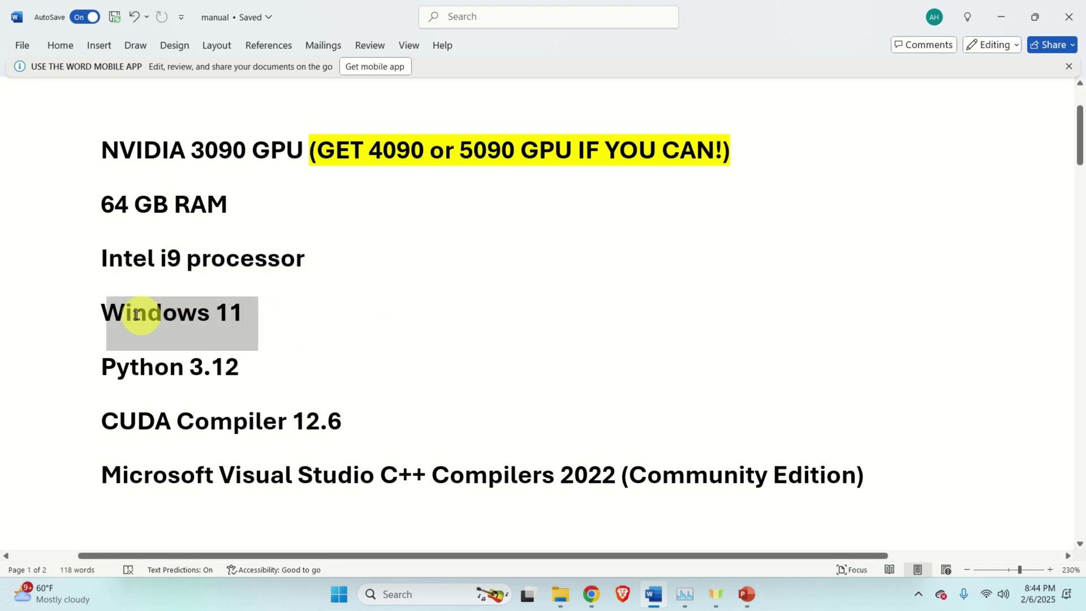
{"action": "left_click", "coordinate": [289, 369]}
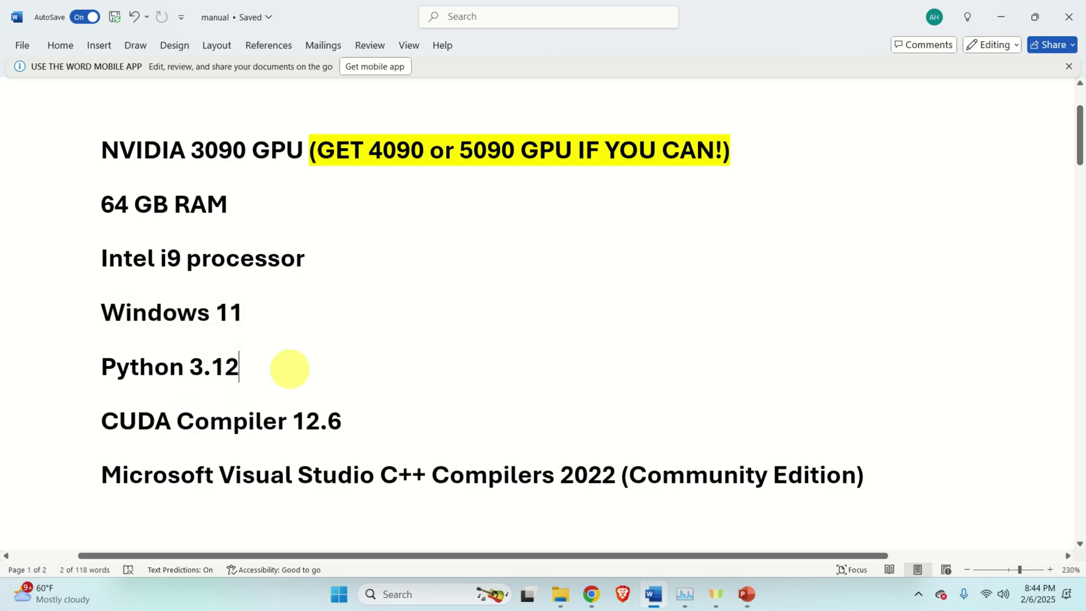
{"action": "triple_click", "coordinate": [107, 369]}
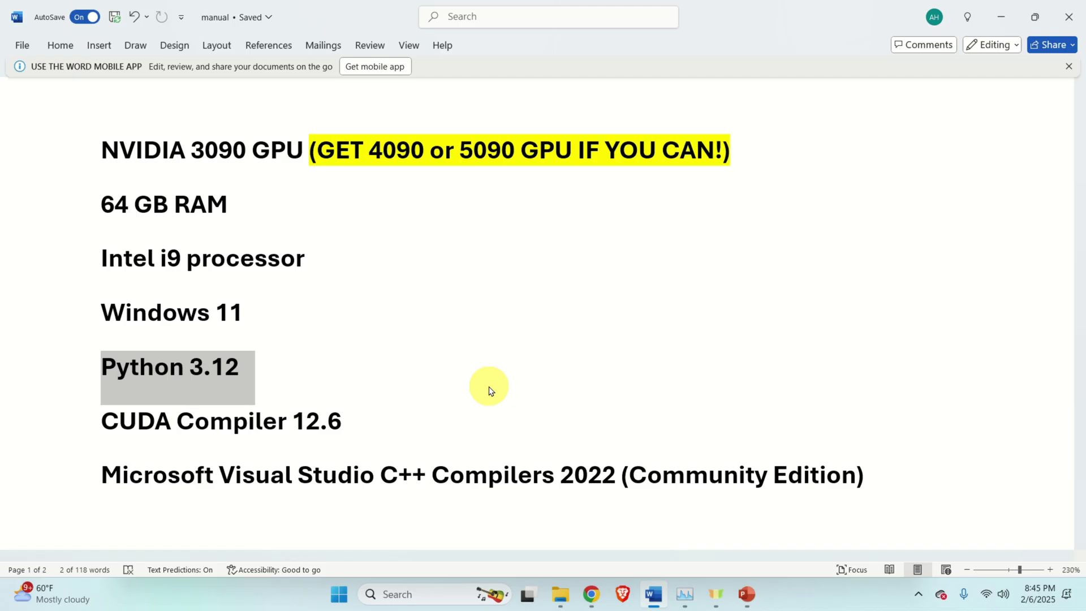
{"action": "triple_click", "coordinate": [321, 423]}
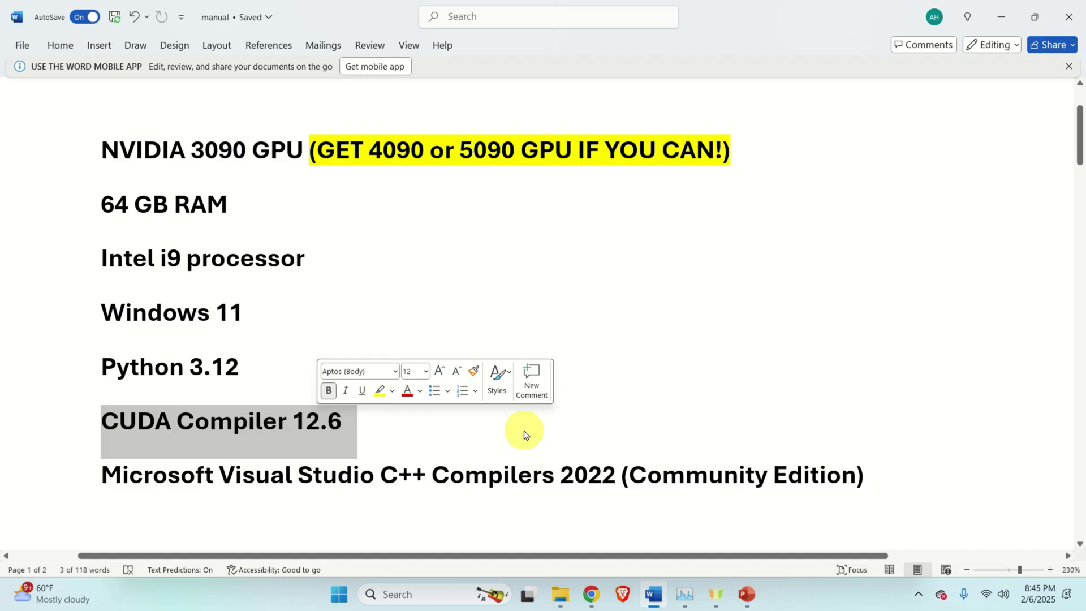
{"action": "triple_click", "coordinate": [274, 475]}
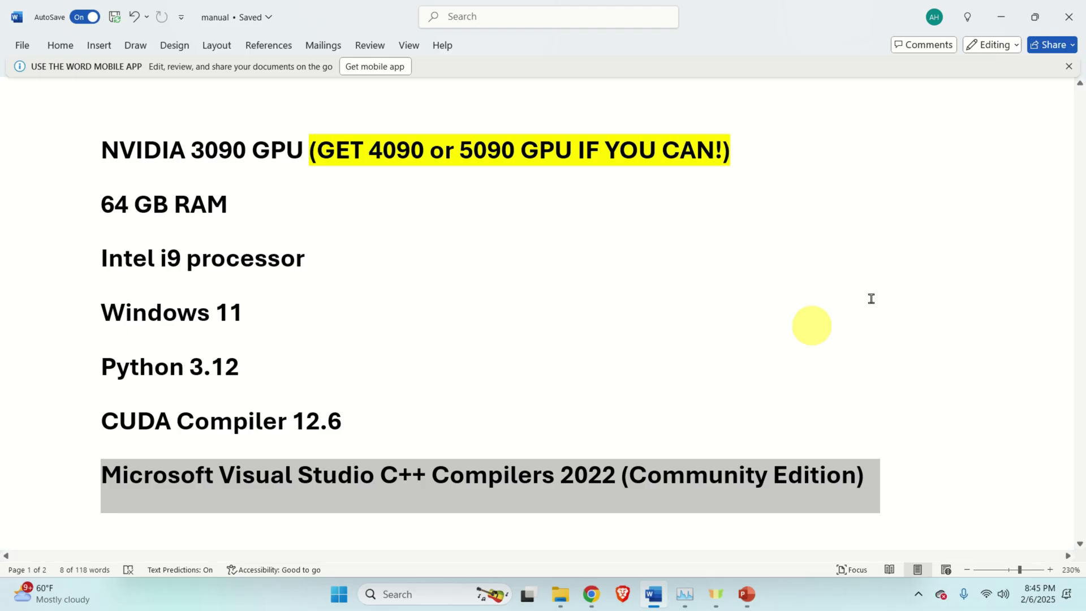
- Switch to Chrome, open the Visual Studio C/C++ page from the search results, and show the editions offered for download with C++
{"action": "key", "text": "alt+Tab"}
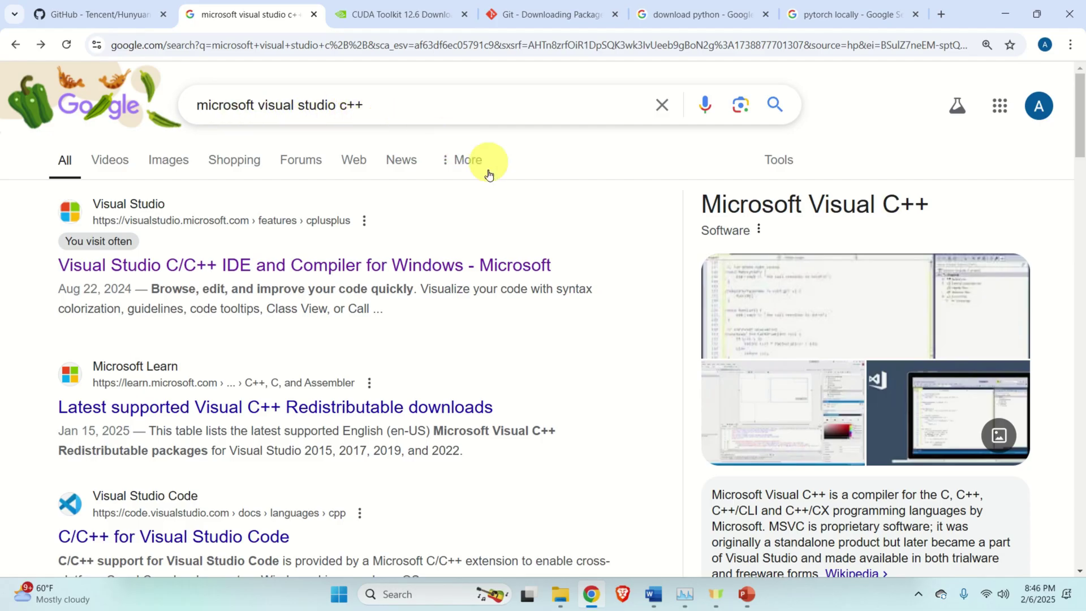
{"action": "left_click", "coordinate": [324, 266]}
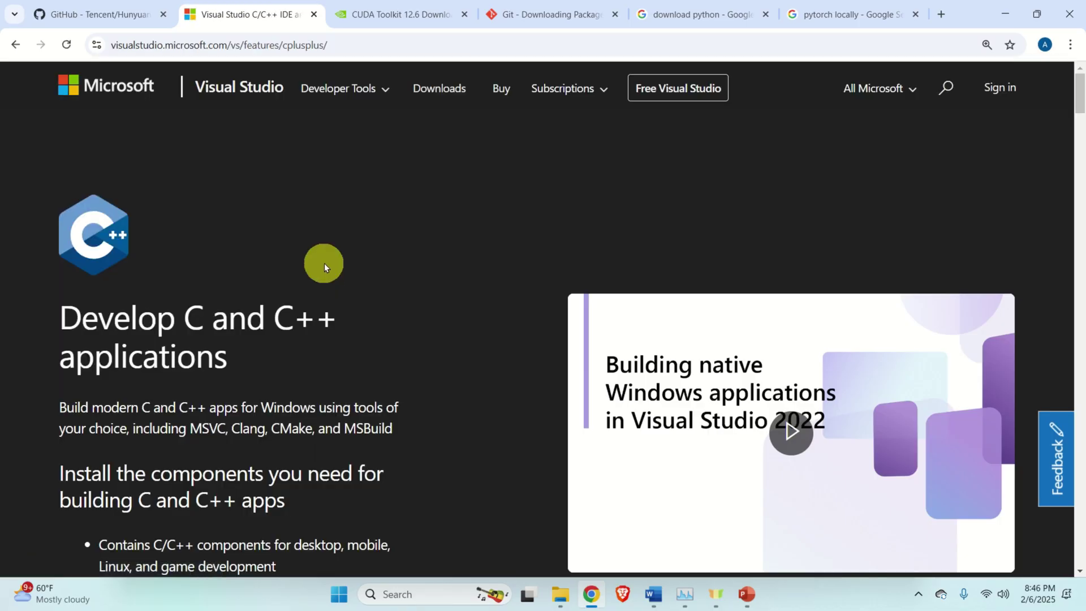
{"action": "scroll", "coordinate": [324, 263], "scroll_direction": "down", "scroll_amount": 4}
{"action": "scroll", "coordinate": [325, 260], "scroll_direction": "down", "scroll_amount": 2}
{"action": "left_click", "coordinate": [281, 319]}
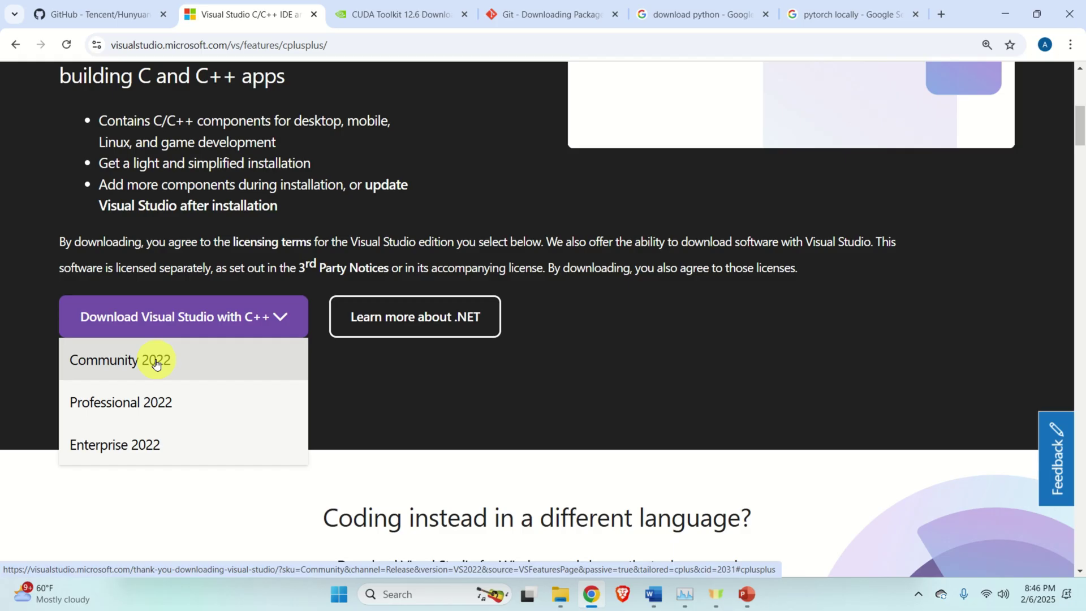
- Return to the search results for nvidia cuda toolkit 12.6 and open the CUDA Toolkit 12.6 Downloads page
{"action": "left_click", "coordinate": [376, 16]}
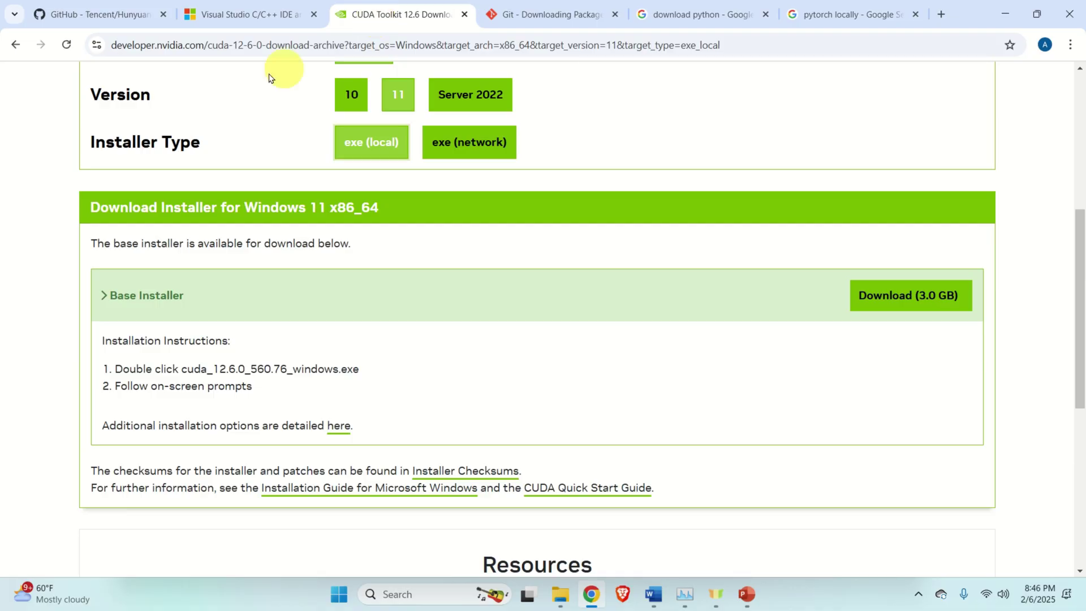
{"action": "left_click", "coordinate": [14, 45]}
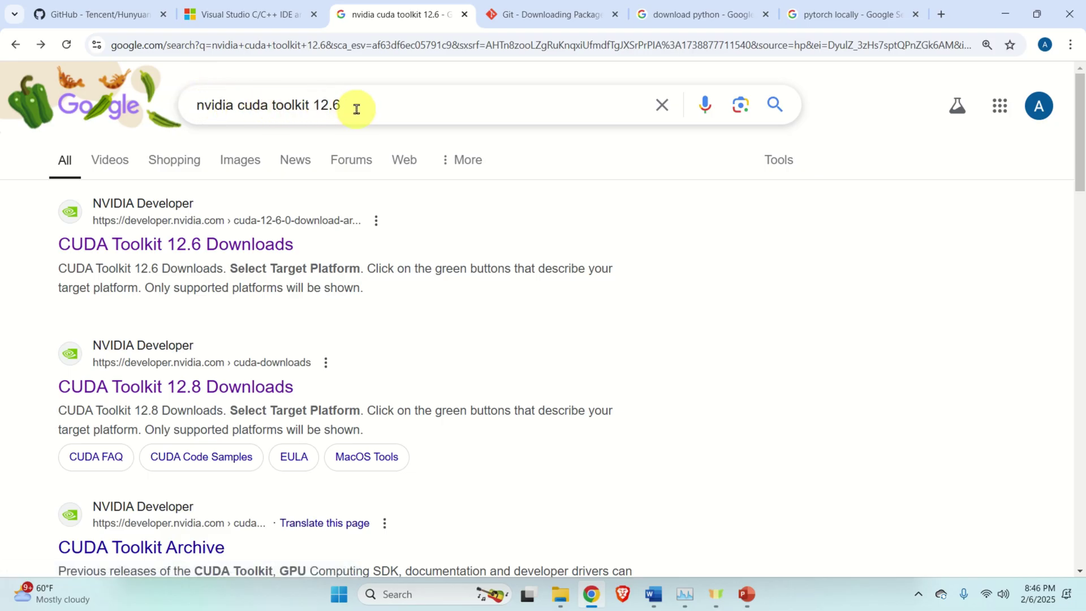
{"action": "left_click", "coordinate": [229, 246]}
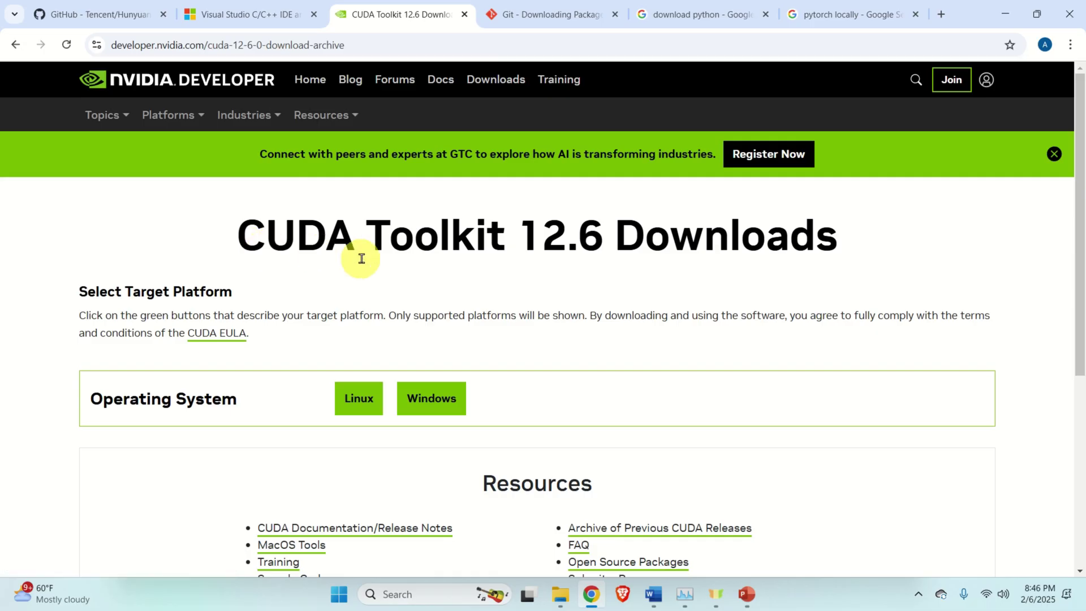
- Select Windows, x86_64, version 11 and exe (local) as the CUDA target platform, and show the base installer download
{"action": "scroll", "coordinate": [368, 283], "scroll_direction": "down", "scroll_amount": 1}
{"action": "left_click", "coordinate": [432, 326]}
{"action": "scroll", "coordinate": [453, 307], "scroll_direction": "down", "scroll_amount": 1}
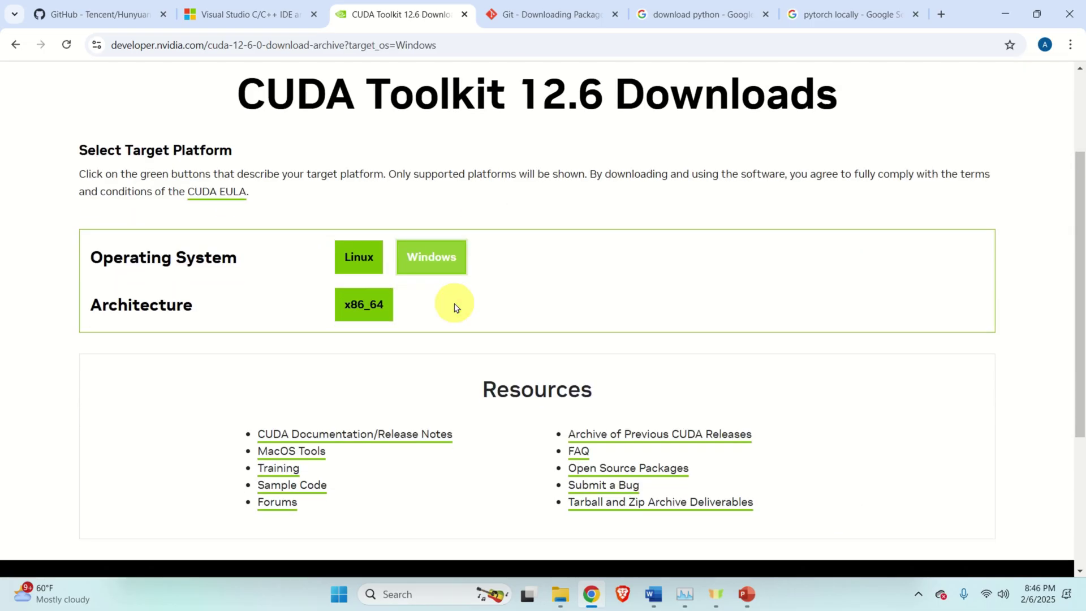
{"action": "left_click", "coordinate": [366, 302]}
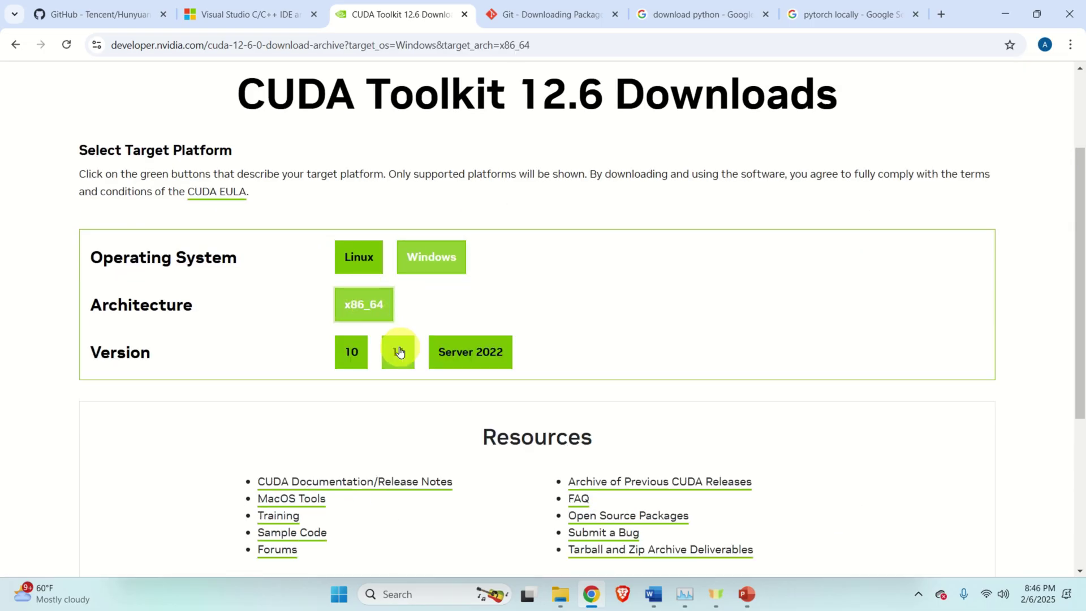
{"action": "left_click", "coordinate": [398, 351]}
{"action": "scroll", "coordinate": [398, 352], "scroll_direction": "down", "scroll_amount": 1}
{"action": "left_click", "coordinate": [390, 331]}
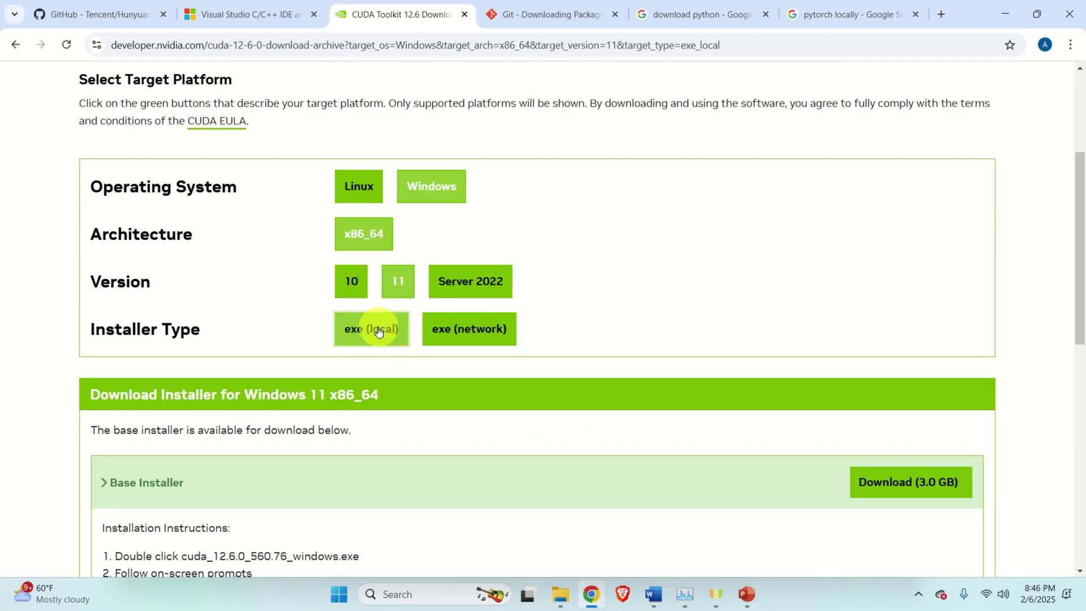
{"action": "scroll", "coordinate": [388, 339], "scroll_direction": "down", "scroll_amount": 2}
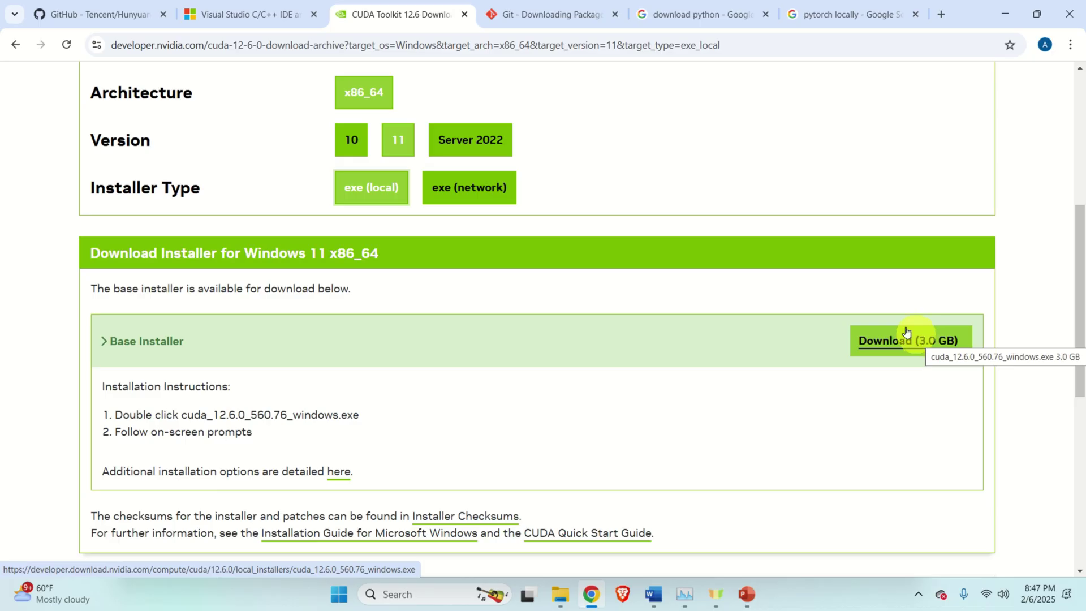
- Return to the git for windows search results and open Git's Windows download page
{"action": "left_click", "coordinate": [538, 14]}
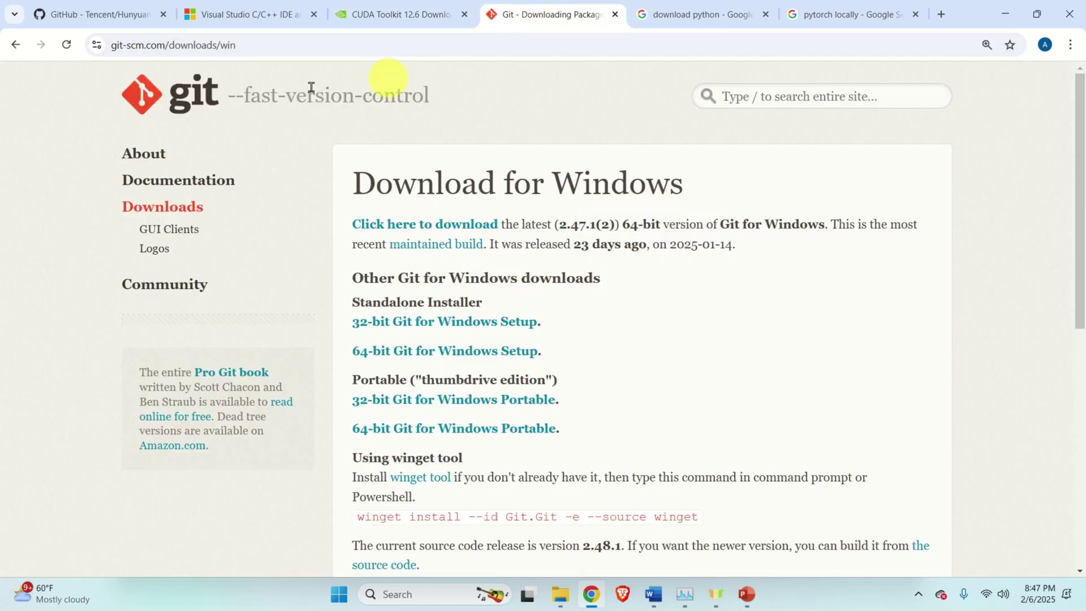
{"action": "left_click", "coordinate": [15, 45]}
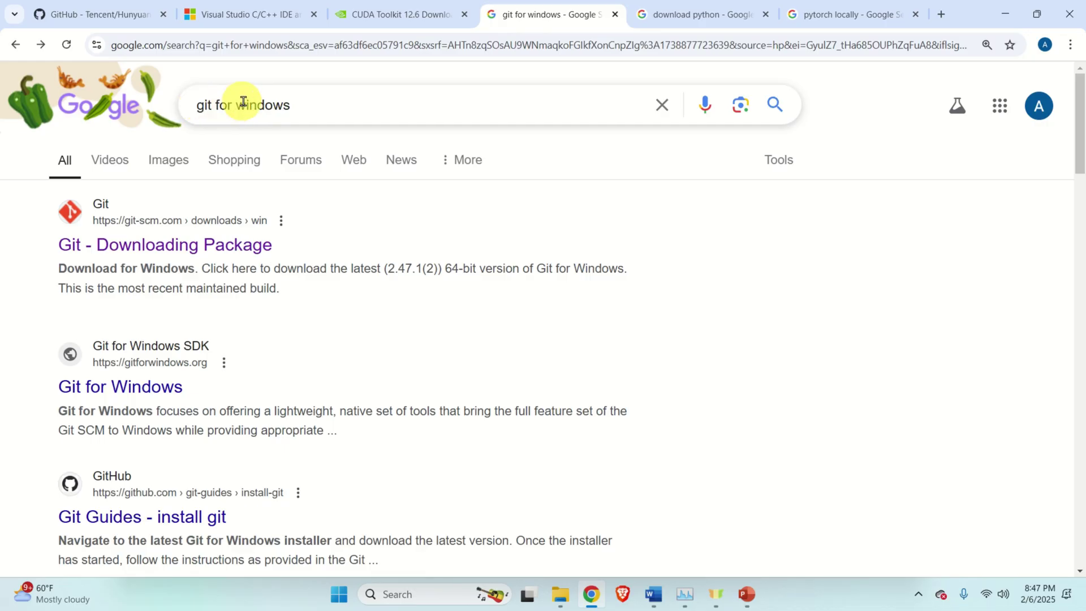
{"action": "left_click", "coordinate": [233, 252]}
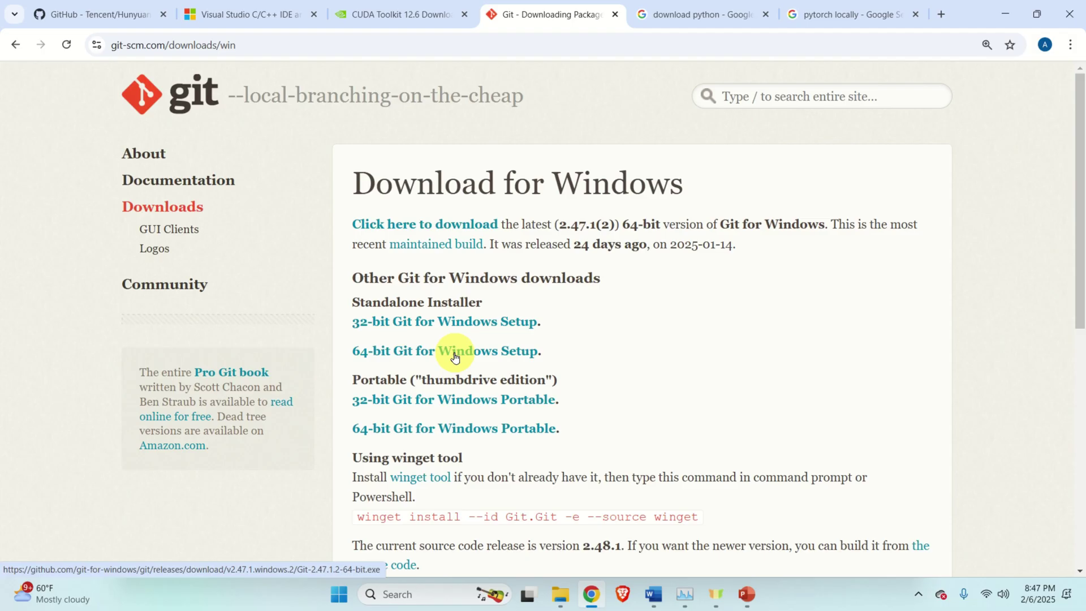
- Open the Download Python page from the search results and show the list of specific Python releases
{"action": "left_click", "coordinate": [686, 17]}
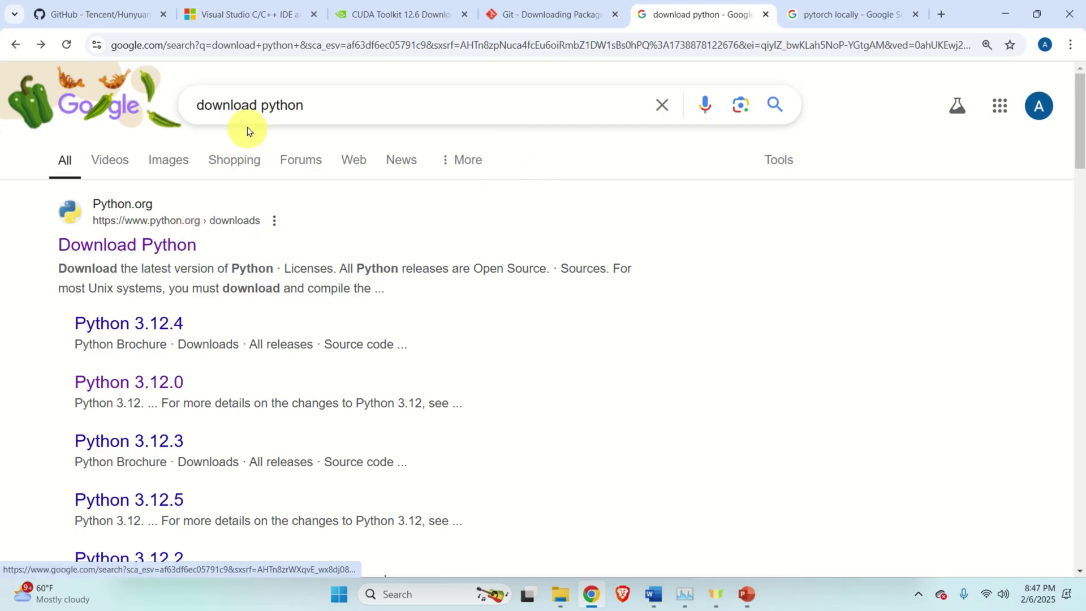
{"action": "left_click", "coordinate": [127, 246]}
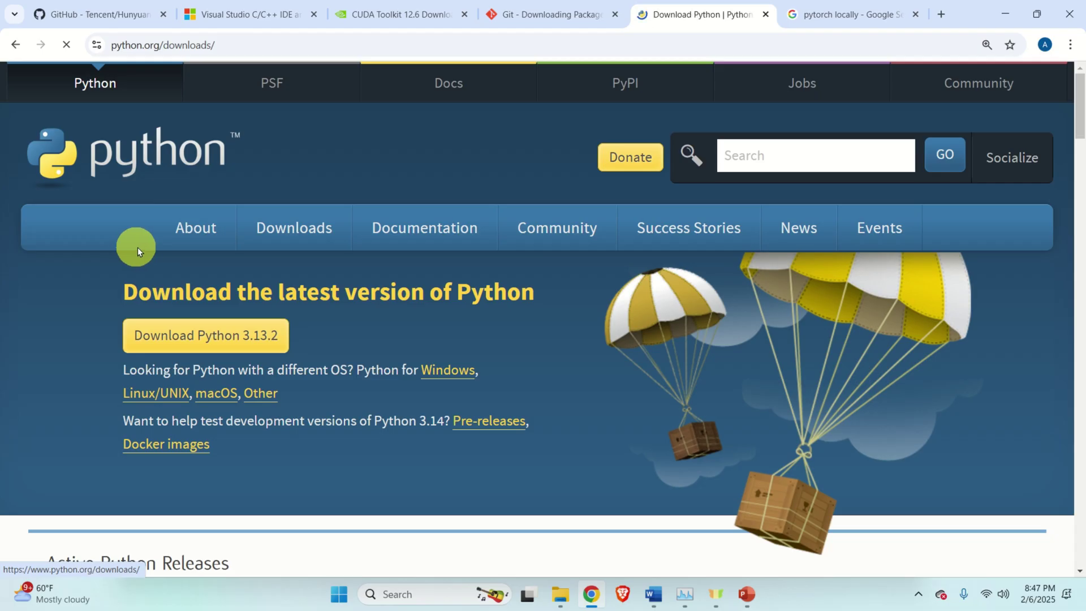
{"action": "mouse_move", "coordinate": [170, 261]}
{"action": "scroll", "coordinate": [153, 407], "scroll_direction": "down", "scroll_amount": 10}
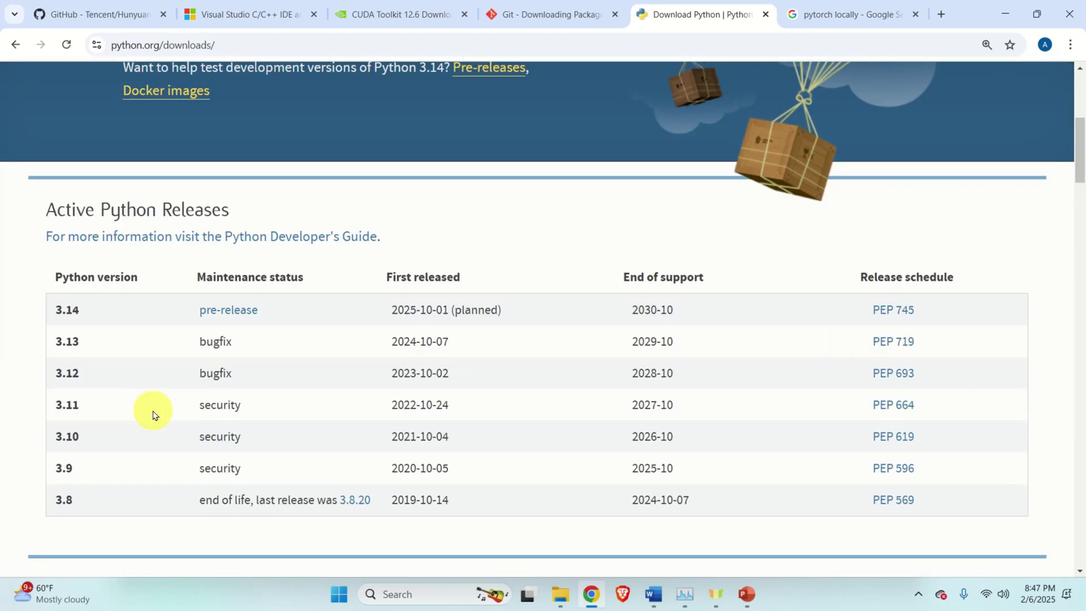
{"action": "scroll", "coordinate": [173, 399], "scroll_direction": "down", "scroll_amount": 1}
{"action": "scroll", "coordinate": [169, 368], "scroll_direction": "up", "scroll_amount": 1}
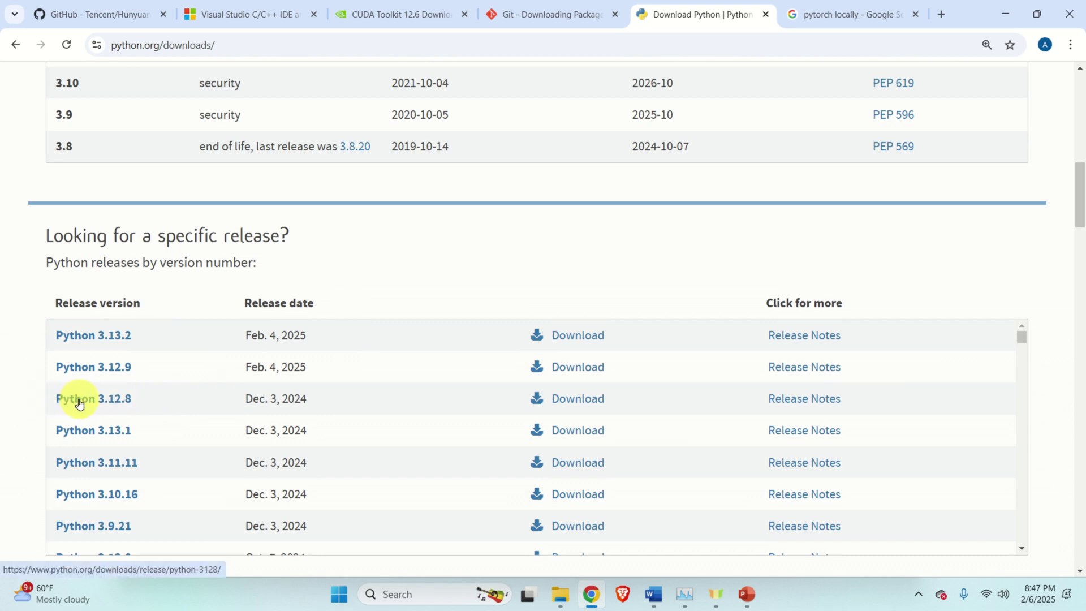
- Open the Python 3.12.8 release page and show its Files table with the Windows installers
{"action": "left_click", "coordinate": [116, 399]}
{"action": "scroll", "coordinate": [262, 396], "scroll_direction": "down", "scroll_amount": 20}
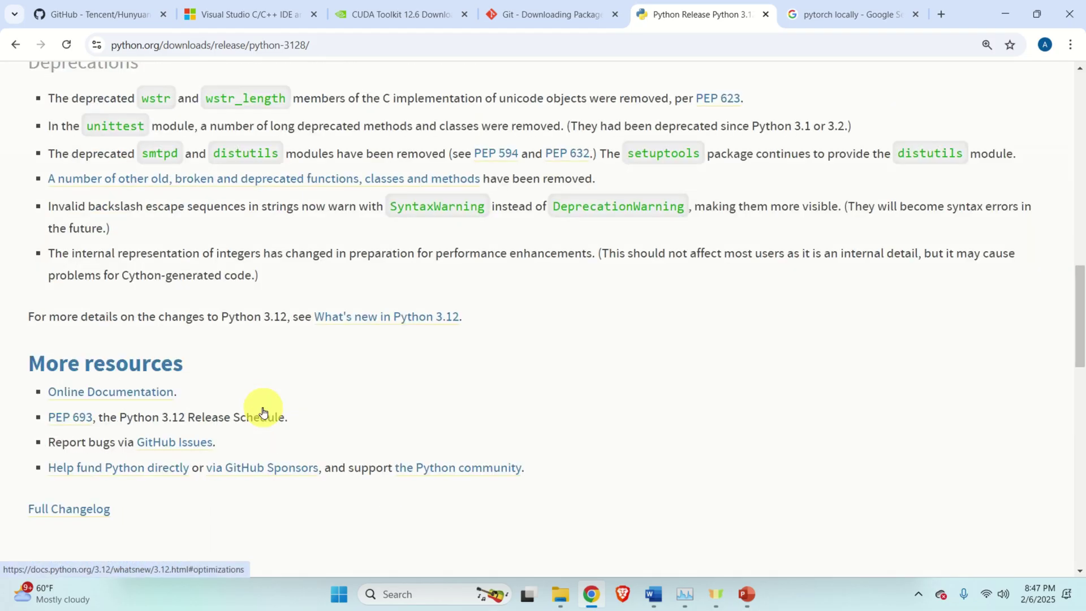
{"action": "scroll", "coordinate": [264, 412], "scroll_direction": "up", "scroll_amount": 2}
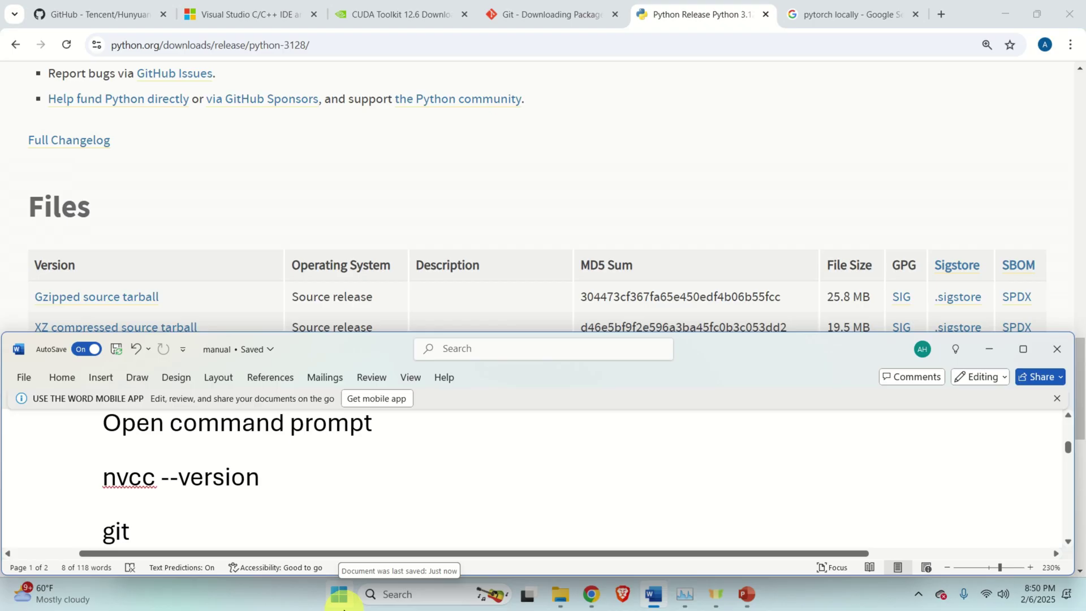
- Open Command Prompt and fit its window across the full screen width above the Word instructions
{"action": "left_click", "coordinate": [342, 604]}
{"action": "left_click", "coordinate": [453, 96]}
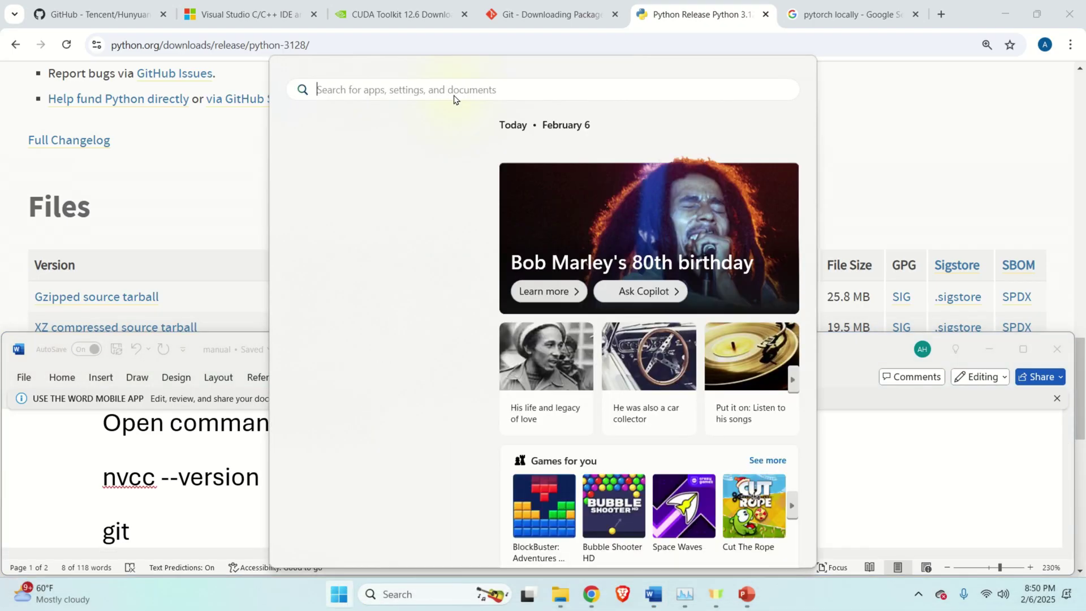
{"action": "type", "text": "command"}
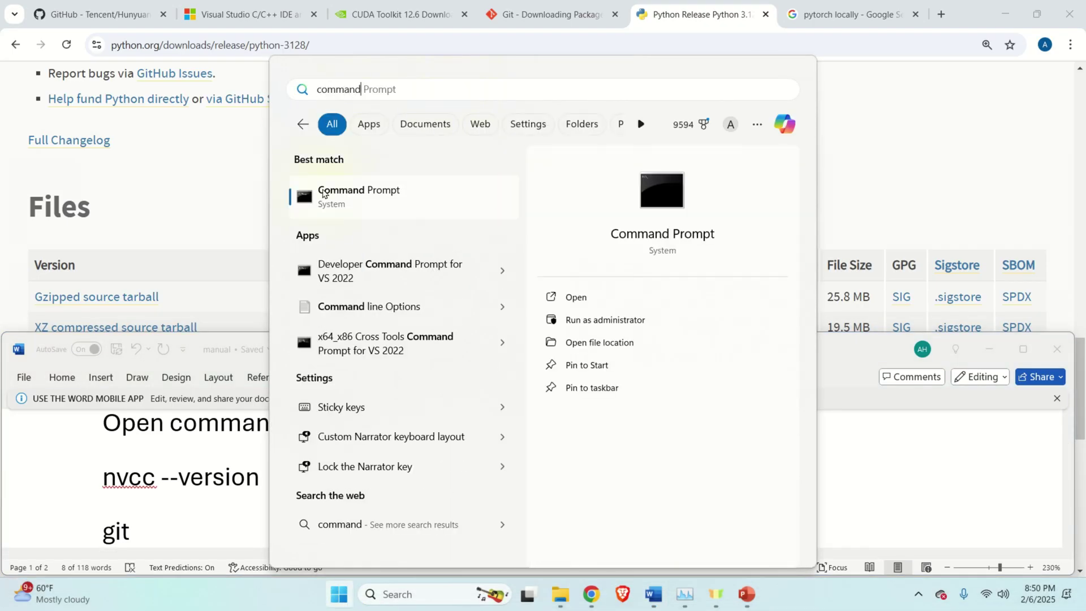
{"action": "left_click", "coordinate": [383, 202]}
{"action": "left_click_drag", "start_coordinate": [649, 155], "coordinate": [514, 22]}
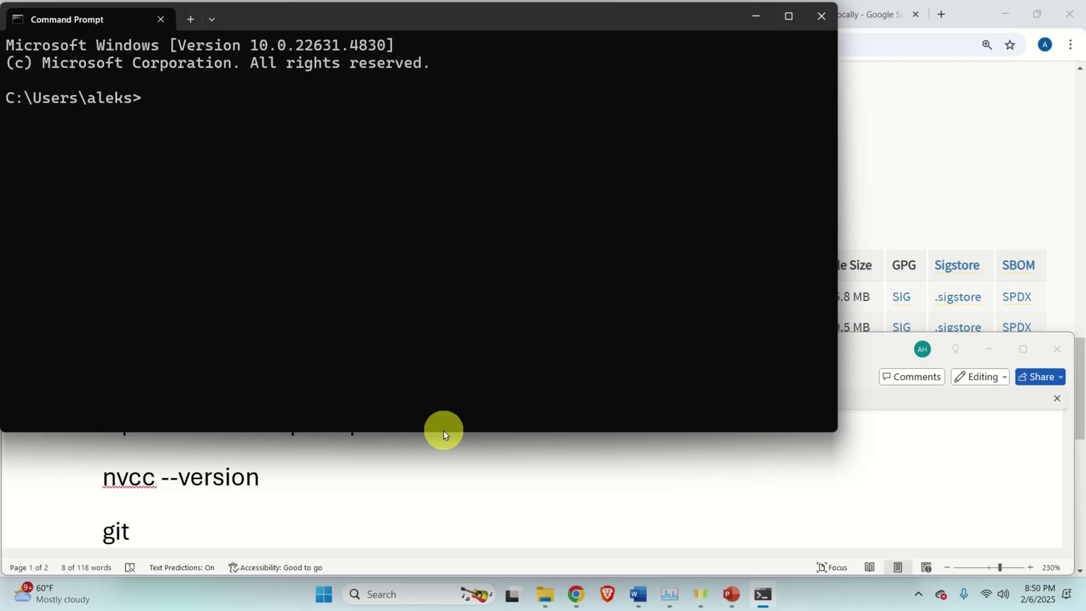
{"action": "left_click_drag", "start_coordinate": [443, 433], "coordinate": [444, 332]}
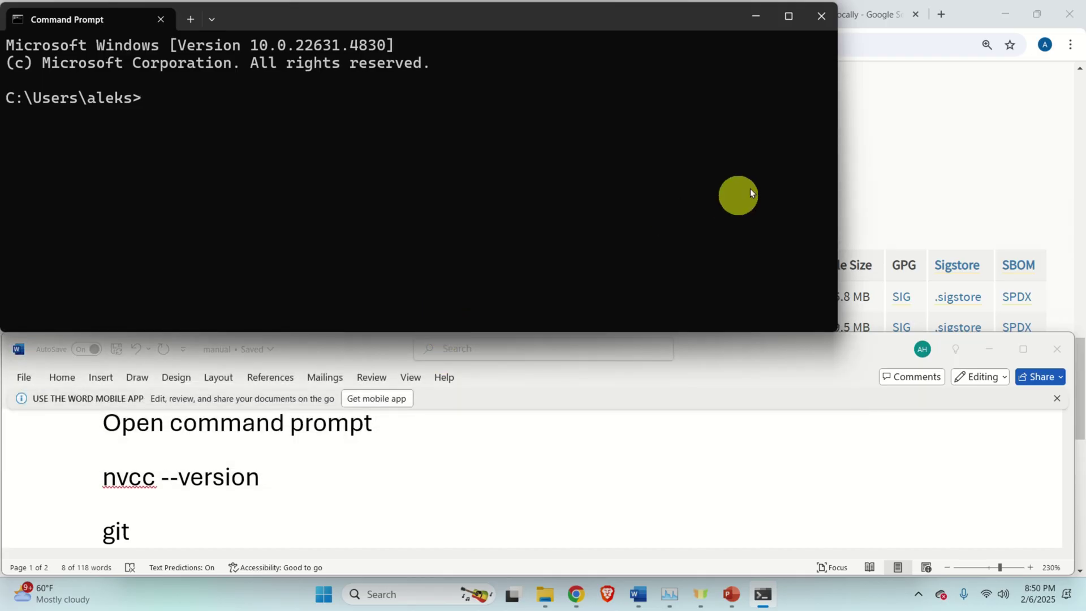
{"action": "left_click_drag", "start_coordinate": [838, 162], "coordinate": [1075, 141]}
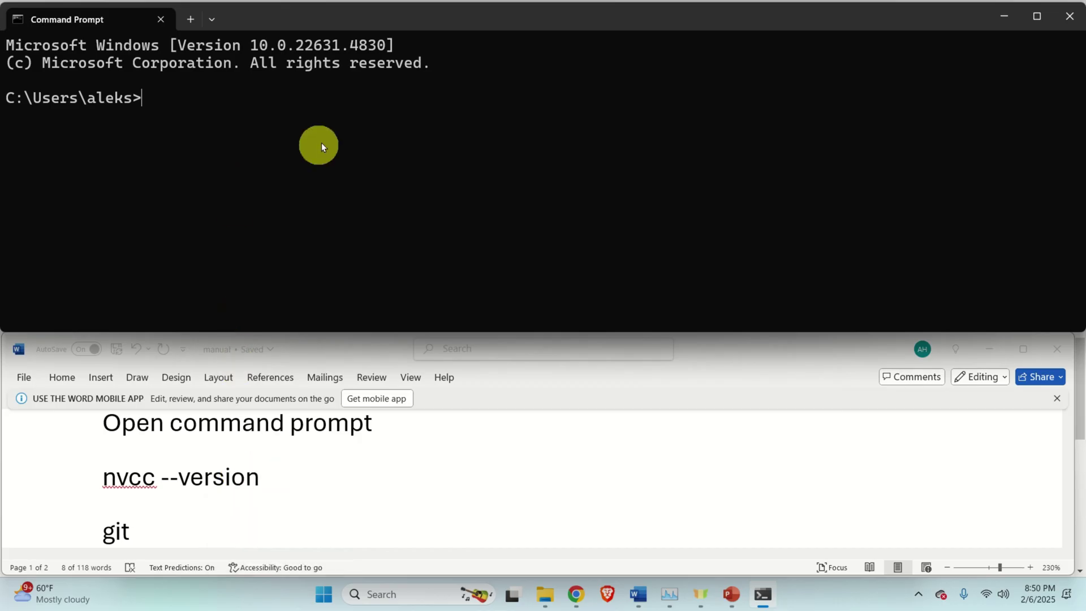
- Check the CUDA compiler installation with nvcc --version and highlight the version output
{"action": "type", "text": "nvcc -"}
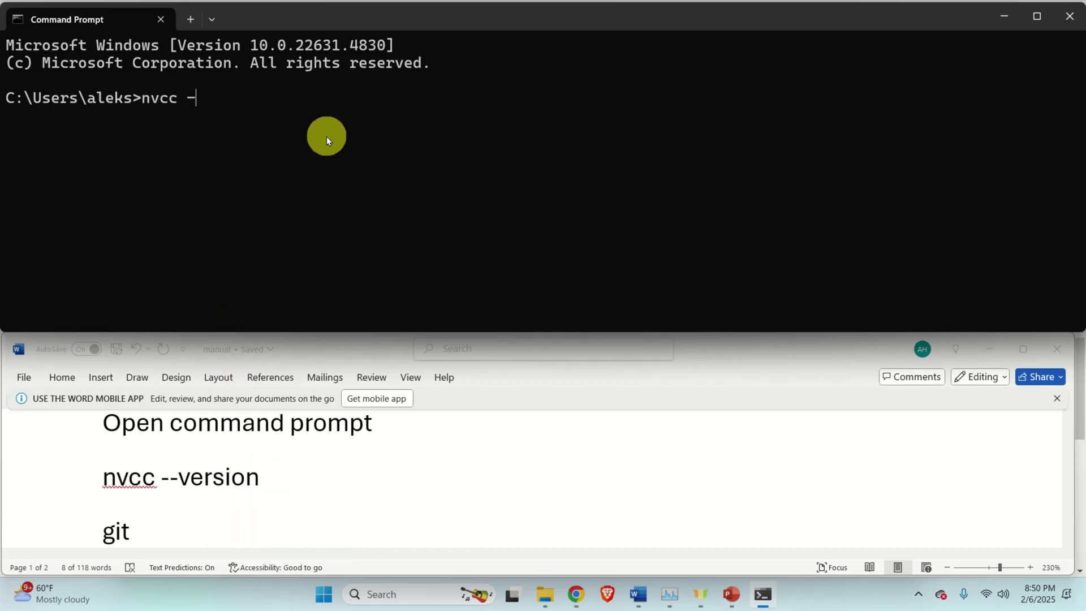
{"action": "type", "text": "-version"}
{"action": "key", "text": "Return"}
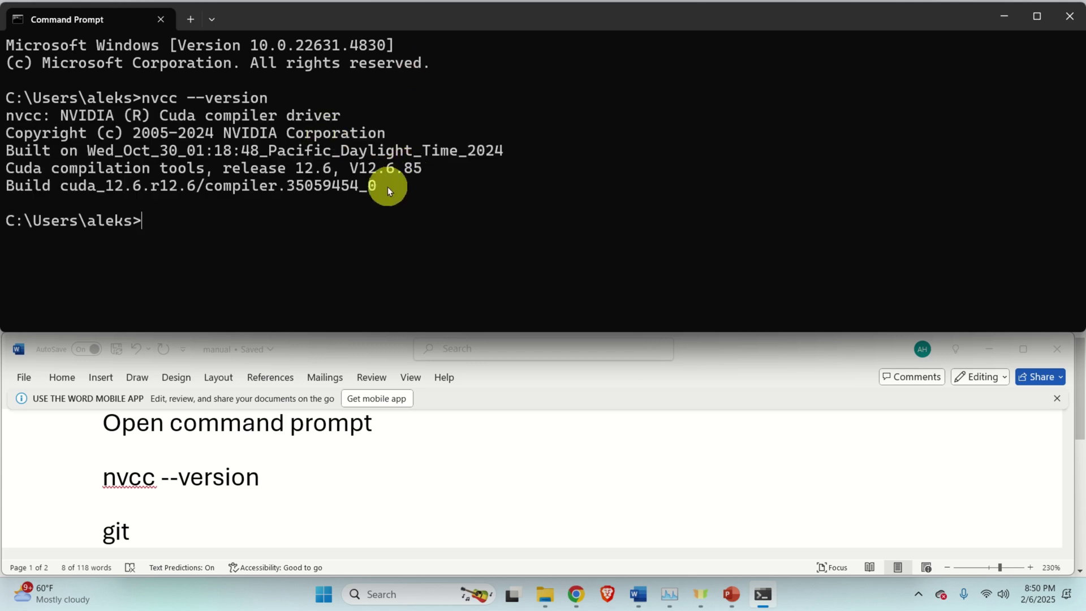
{"action": "left_click_drag", "start_coordinate": [388, 187], "coordinate": [13, 118]}
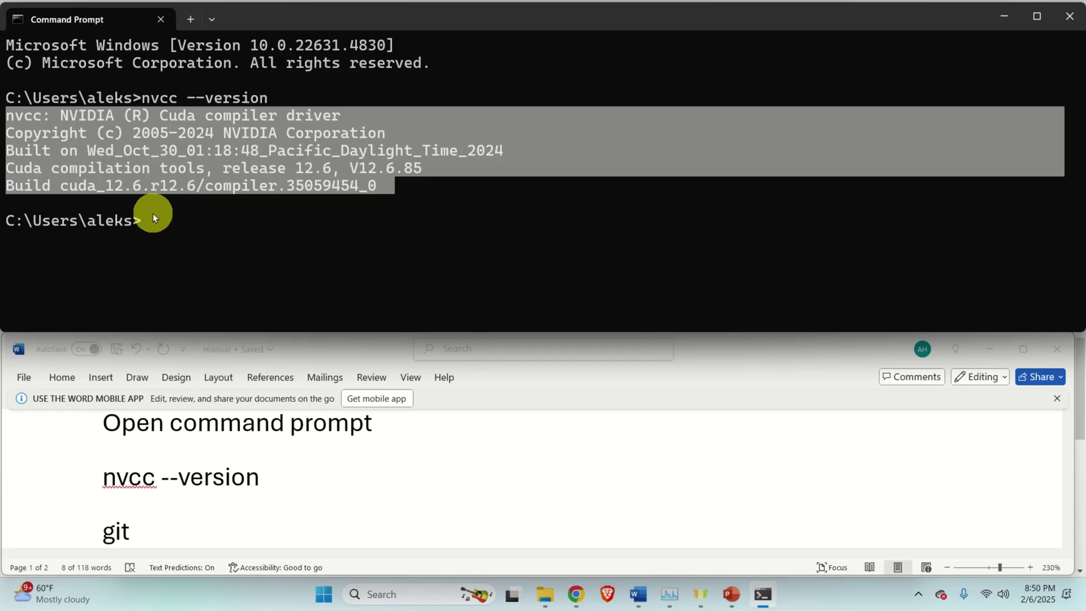
{"action": "left_click", "coordinate": [292, 253]}
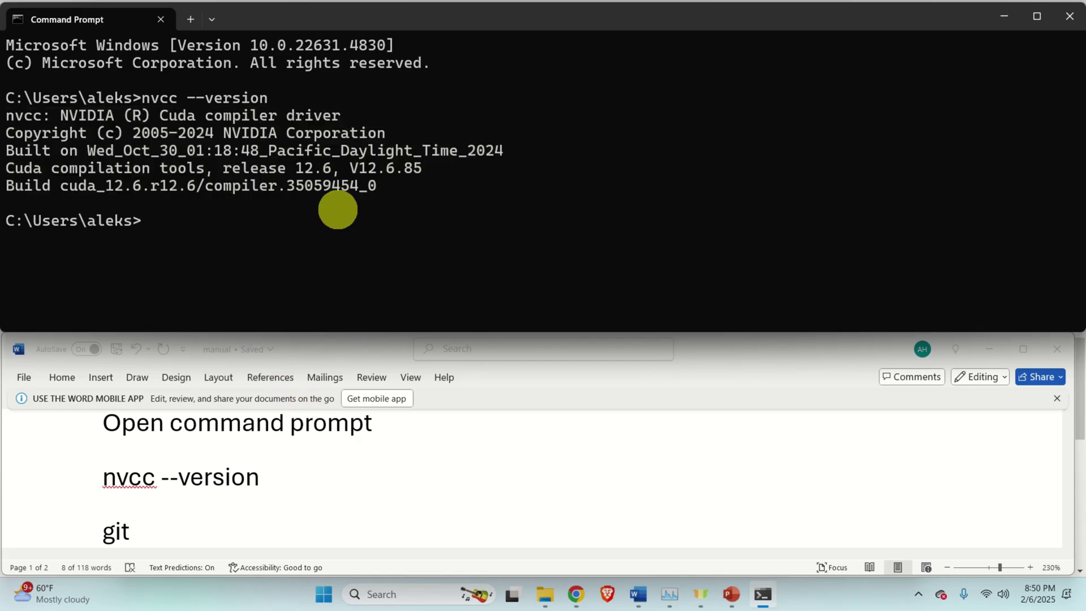
- Run git to check its installation, look through the help output, and show the git clone line in the Word instructions
{"action": "type", "text": "git"}
{"action": "key", "text": "Return"}
{"action": "scroll", "coordinate": [338, 209], "scroll_direction": "up", "scroll_amount": 13}
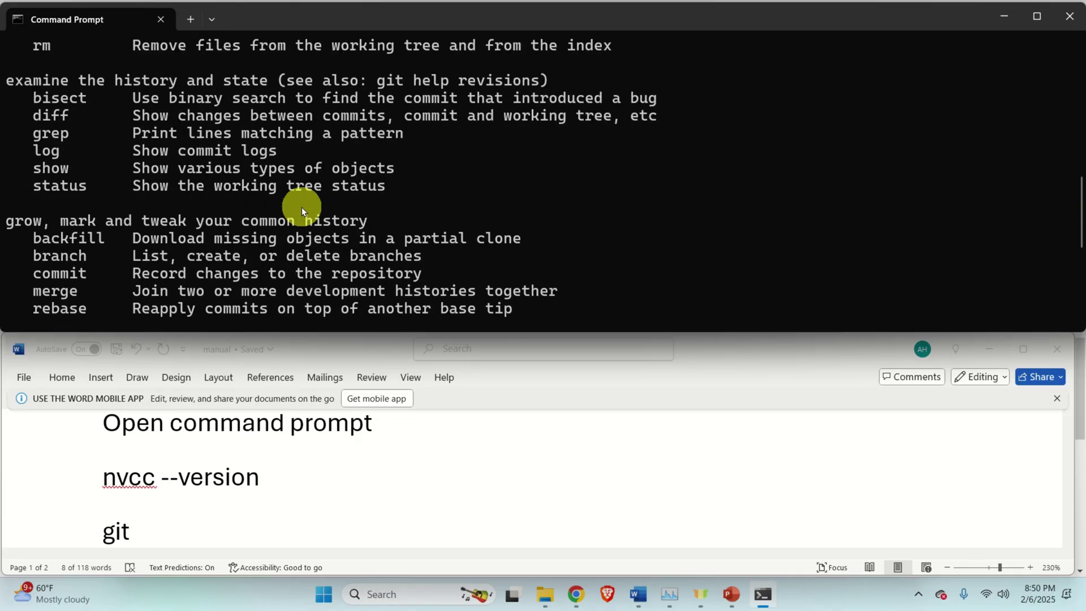
{"action": "scroll", "coordinate": [256, 182], "scroll_direction": "down", "scroll_amount": 12}
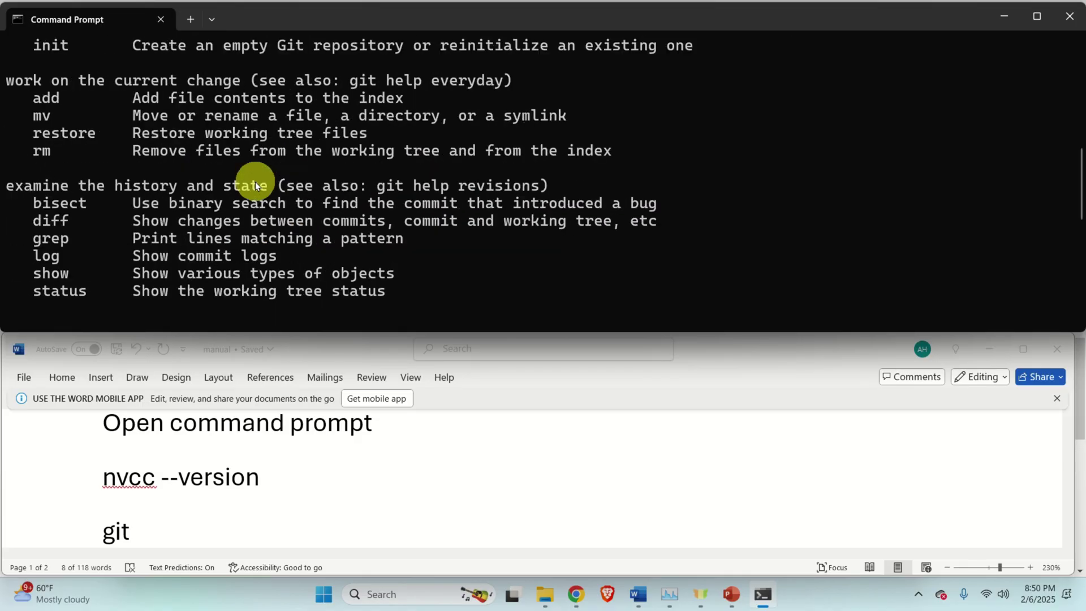
{"action": "scroll", "coordinate": [286, 458], "scroll_direction": "down", "scroll_amount": 6}
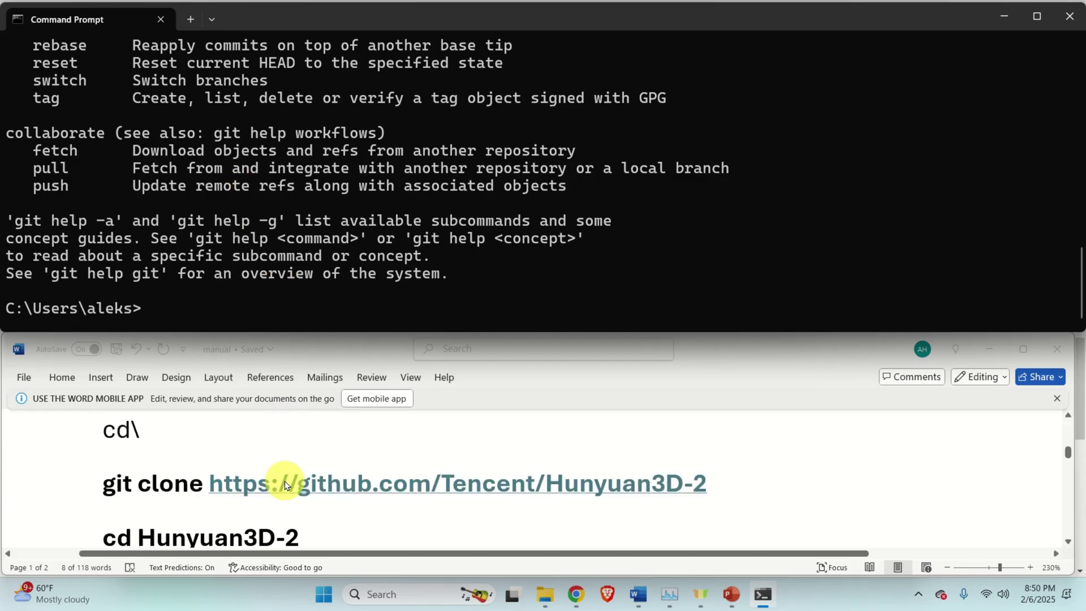
{"action": "scroll", "coordinate": [286, 460], "scroll_direction": "up", "scroll_amount": 1}
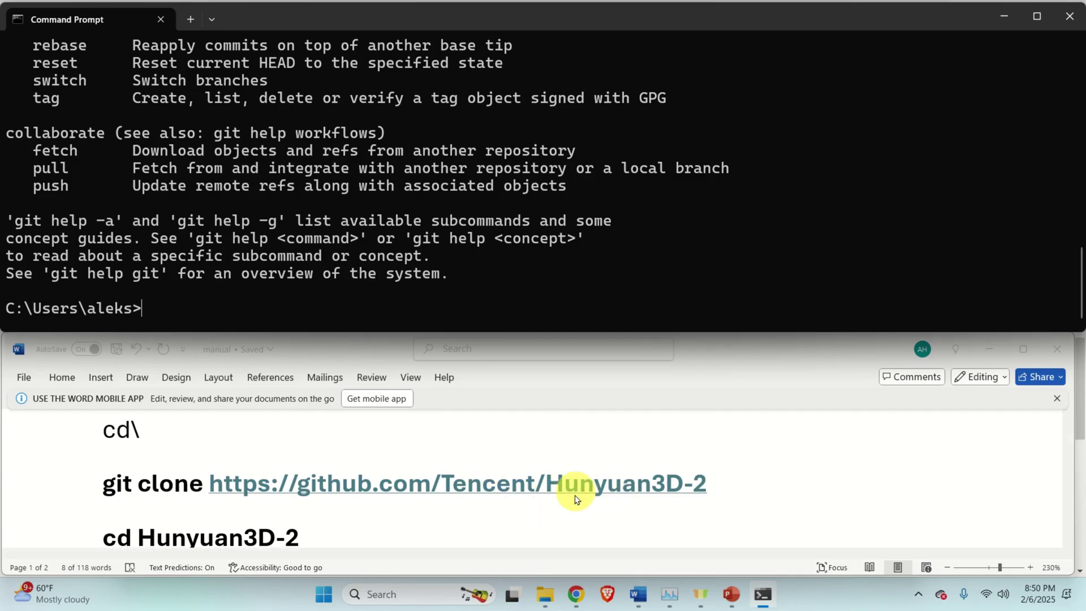
- Switch to Chrome, open the main page of the Tencent Hunyuan3D-2 GitHub repository, and select its web address
{"action": "left_click", "coordinate": [576, 594]}
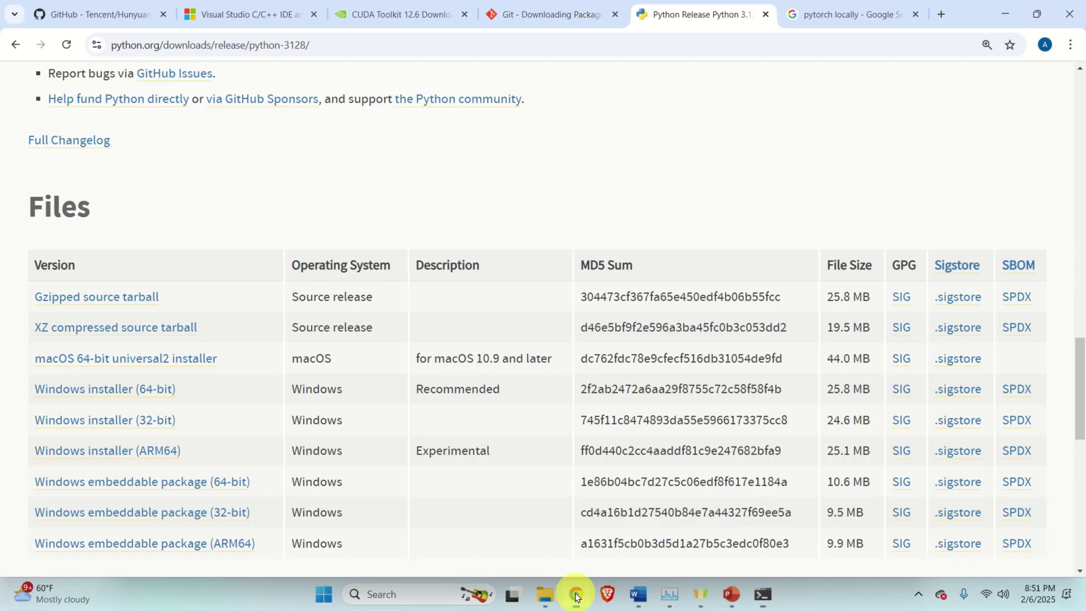
{"action": "left_click", "coordinate": [112, 17]}
{"action": "scroll", "coordinate": [163, 127], "scroll_direction": "up", "scroll_amount": 20}
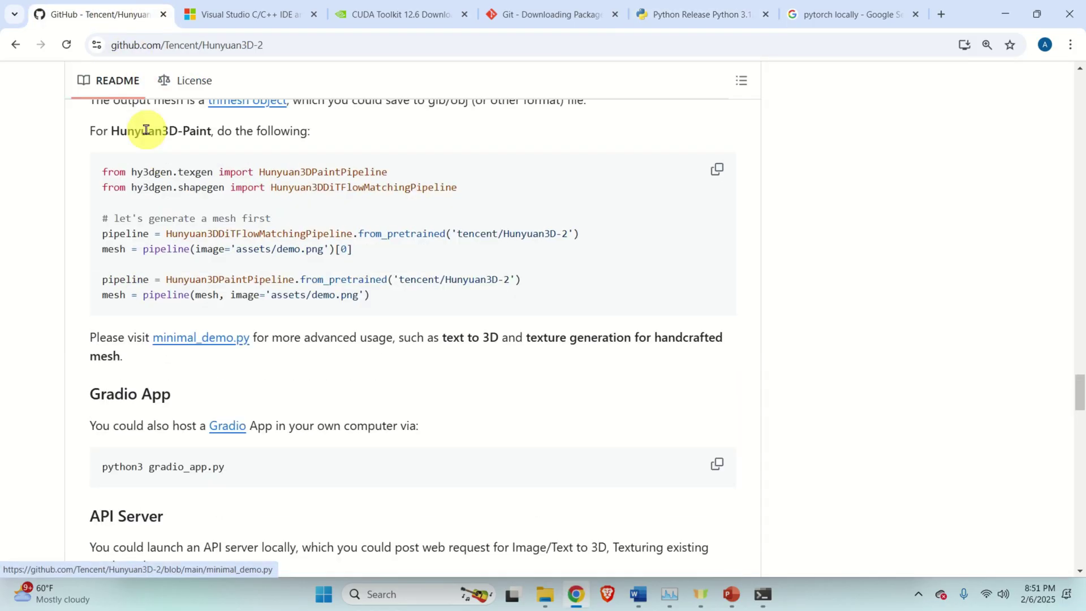
{"action": "scroll", "coordinate": [162, 176], "scroll_direction": "up", "scroll_amount": 20}
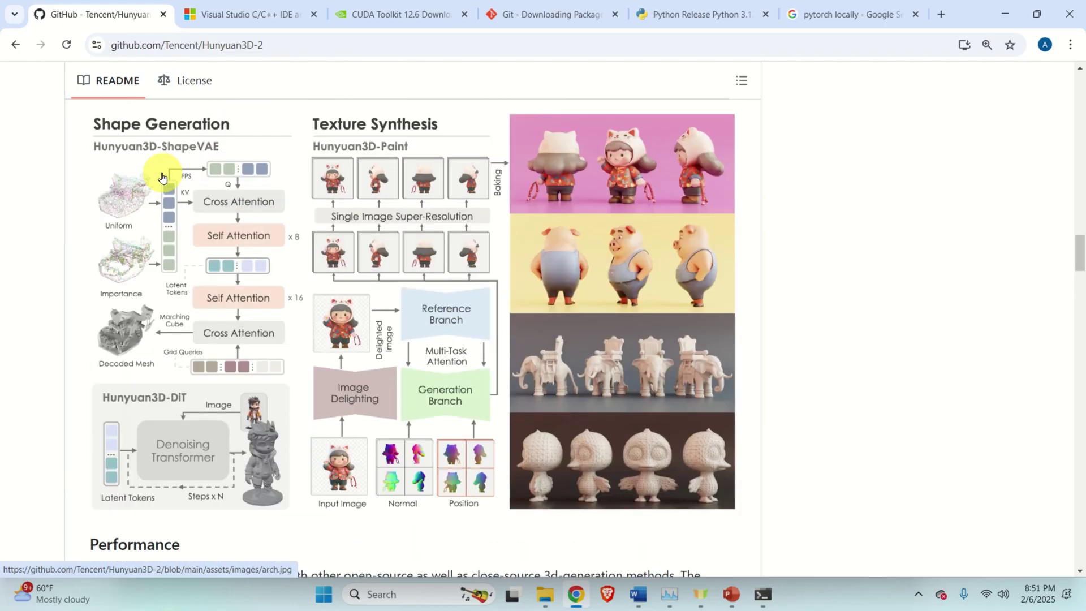
{"action": "scroll", "coordinate": [175, 150], "scroll_direction": "up", "scroll_amount": 3}
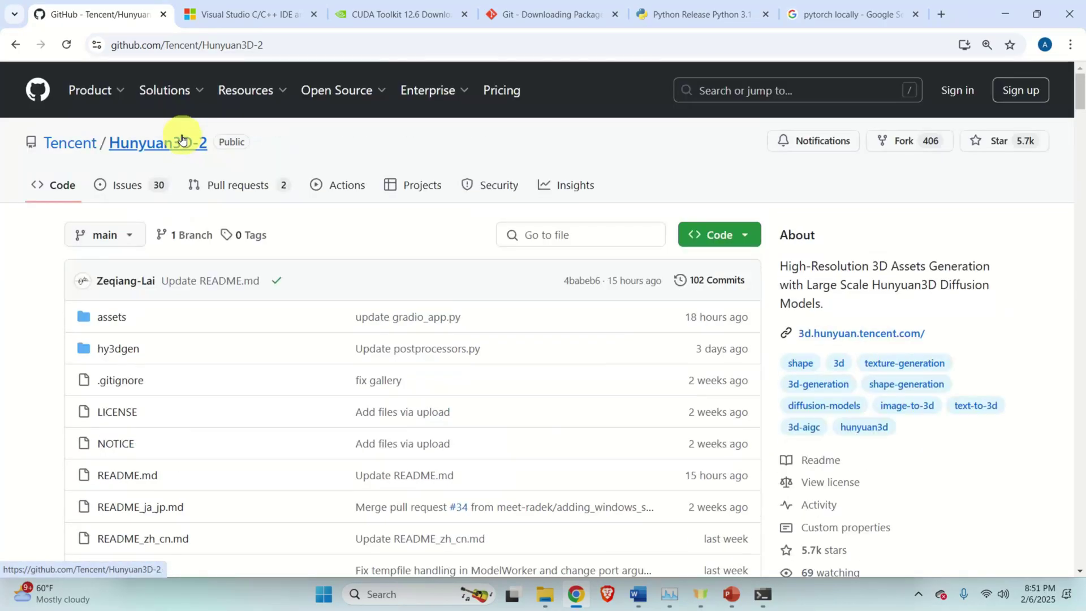
{"action": "left_click", "coordinate": [189, 142]}
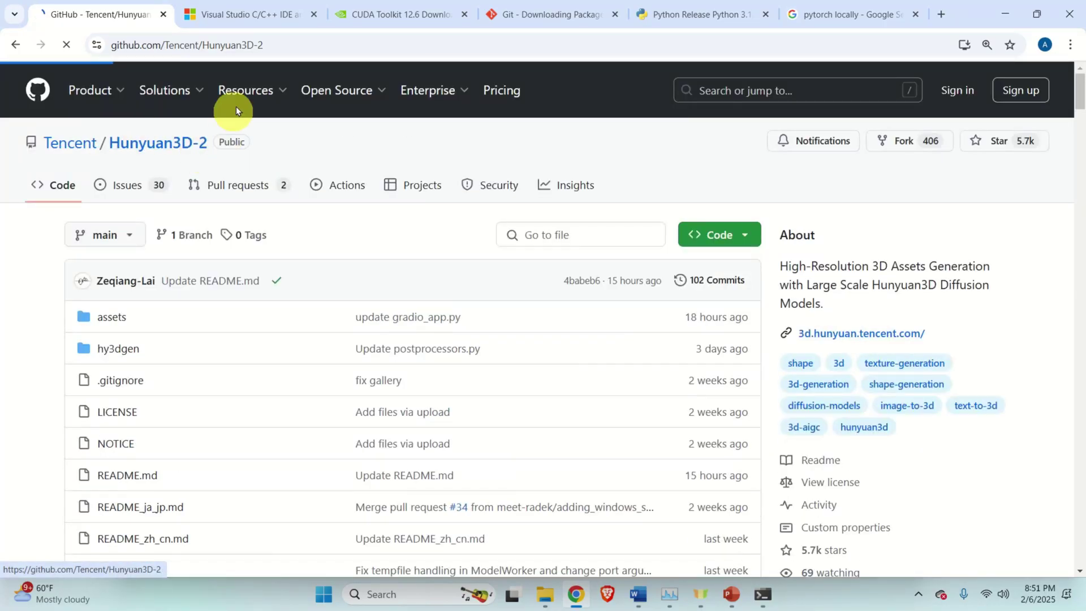
{"action": "left_click", "coordinate": [290, 51]}
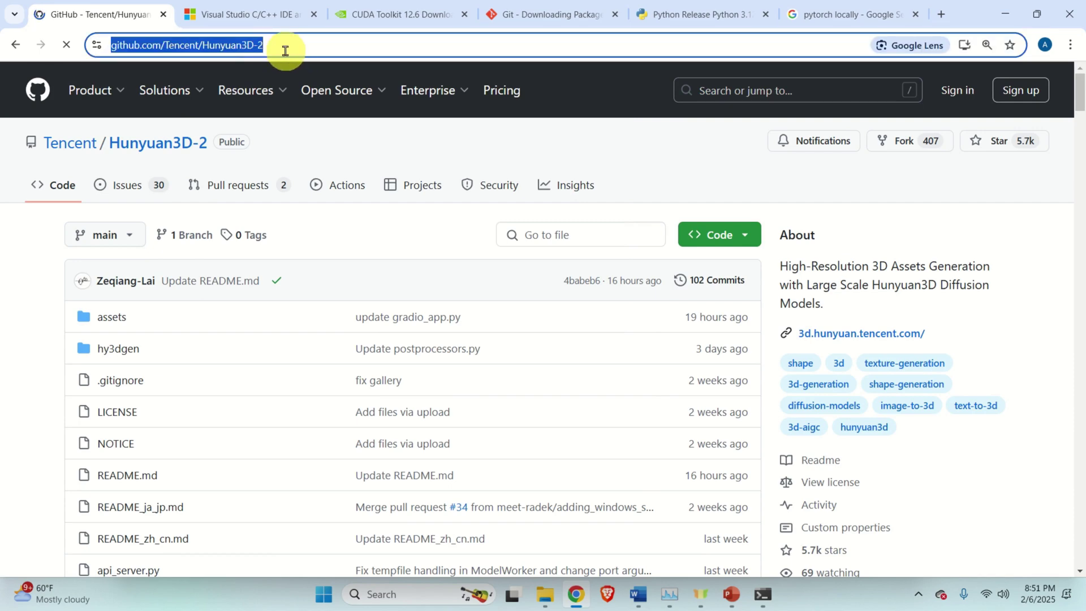
- Copy the Hunyuan3D-2 repository's web address and switch to Command Prompt, passing the git clone line in the Word instructions
{"action": "right_click", "coordinate": [285, 51]}
{"action": "left_click", "coordinate": [346, 182]}
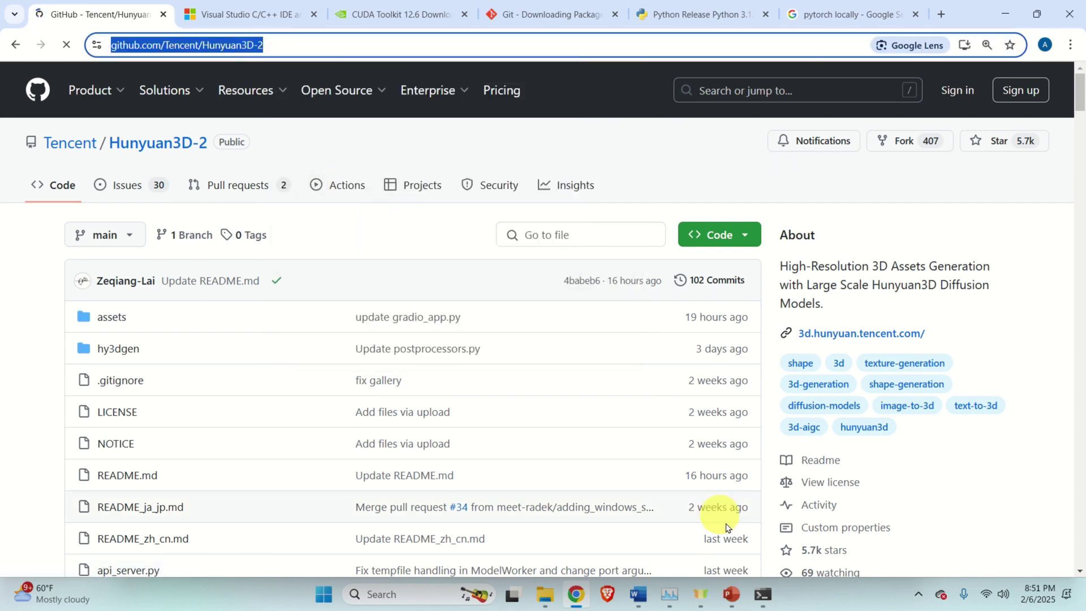
{"action": "left_click", "coordinate": [638, 594]}
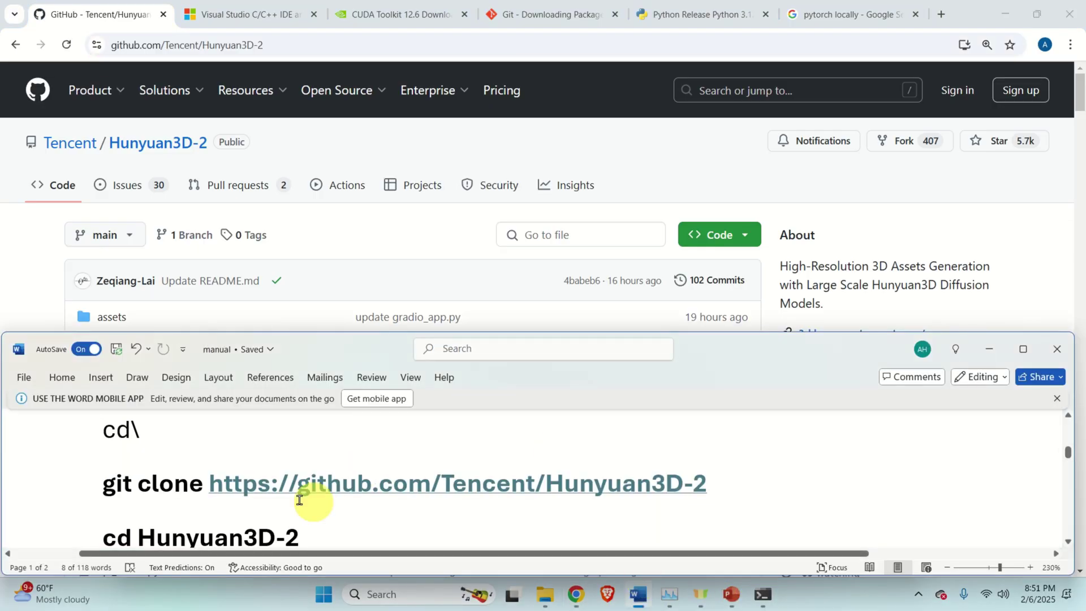
{"action": "left_click", "coordinate": [763, 594]}
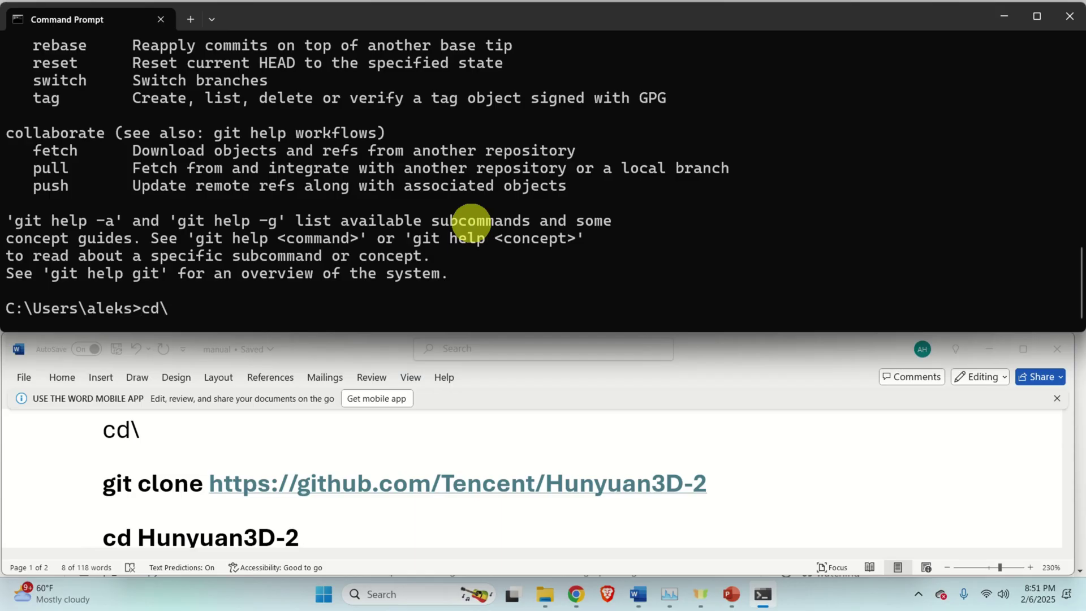
{"action": "type", "text": "cd\\"}
{"action": "key", "text": "Return"}
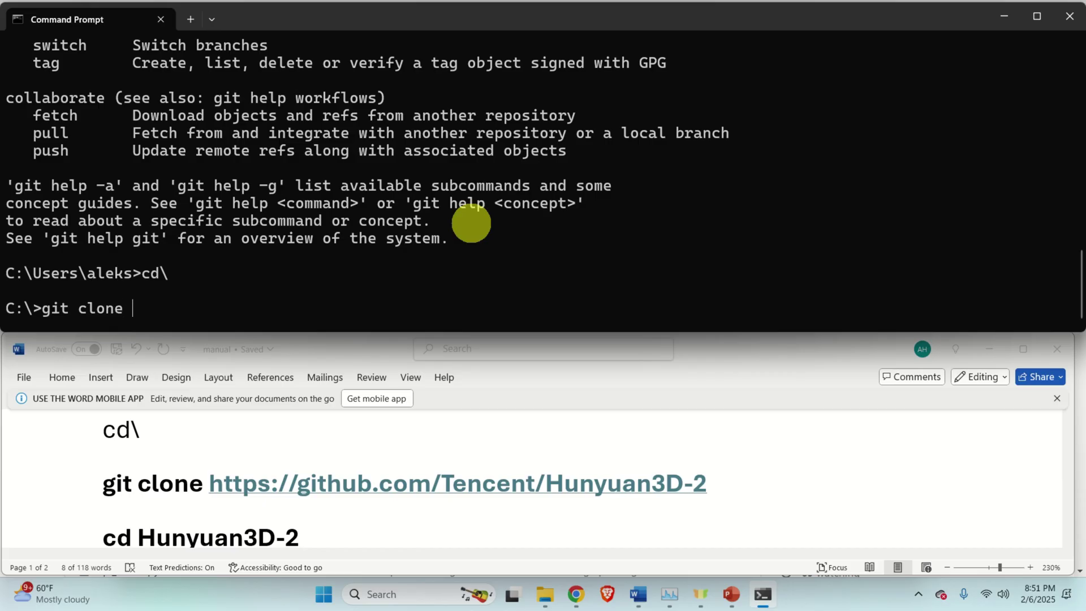
{"action": "right_click", "coordinate": [420, 260]}
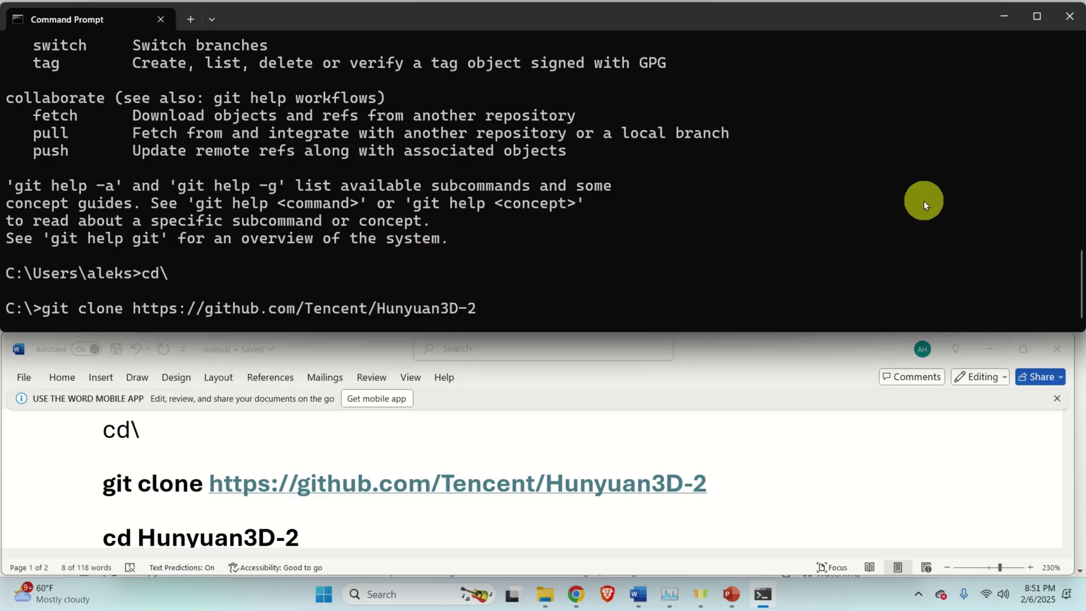
{"action": "key", "text": "Return"}
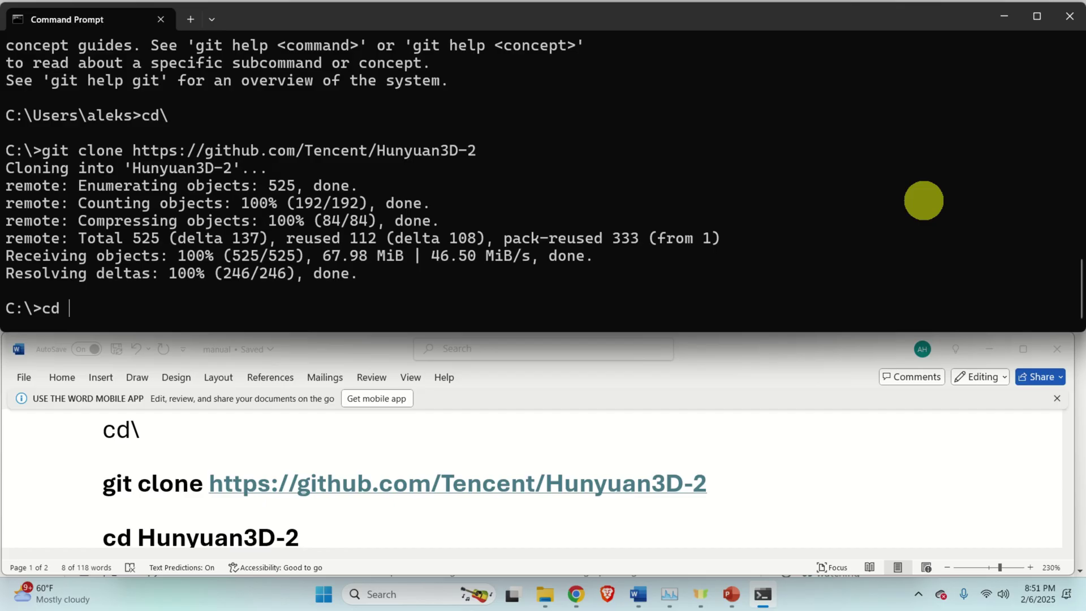
- Change into the Hunyuan3D-2 folder and list its files with dir, comparing them with the GitHub repository page in Chrome
{"action": "type", "text": "cd Hu"}
{"action": "key", "text": "Tab"}
{"action": "key", "text": "Return"}
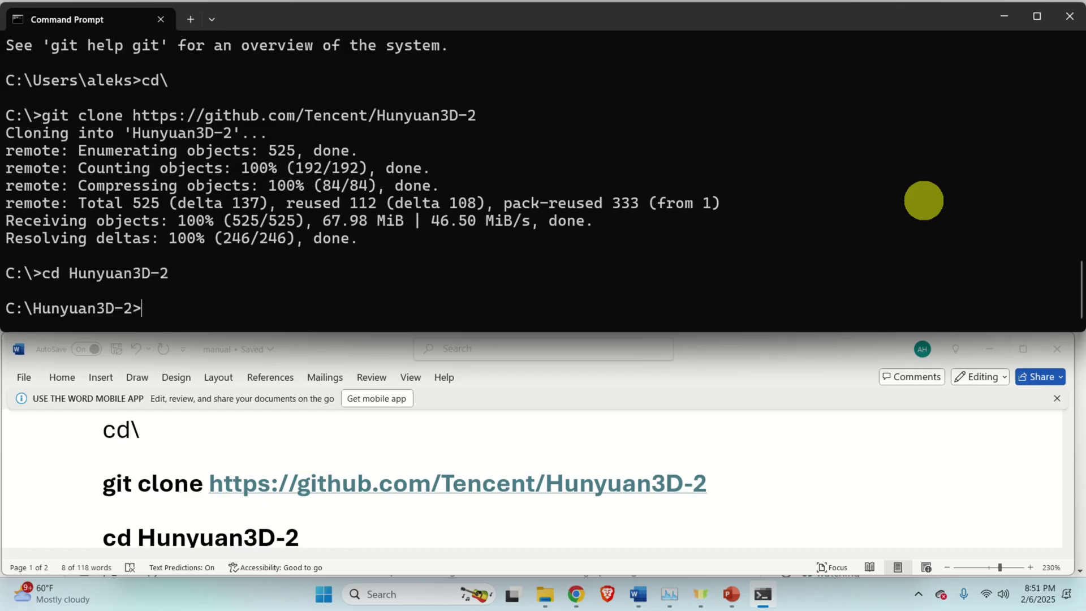
{"action": "type", "text": "dir"}
{"action": "key", "text": "Return"}
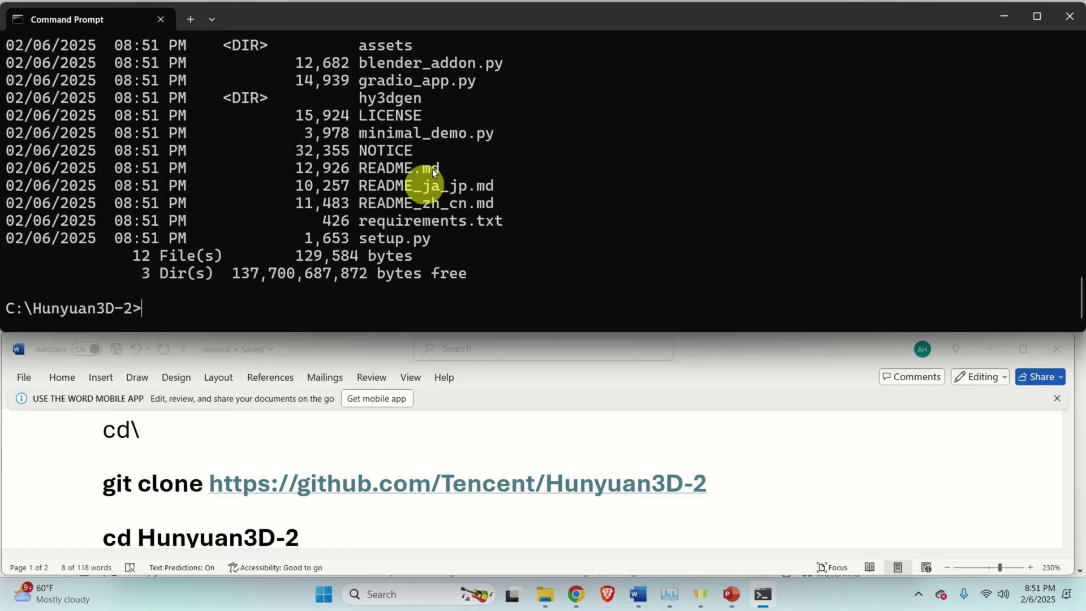
{"action": "left_click", "coordinate": [576, 594]}
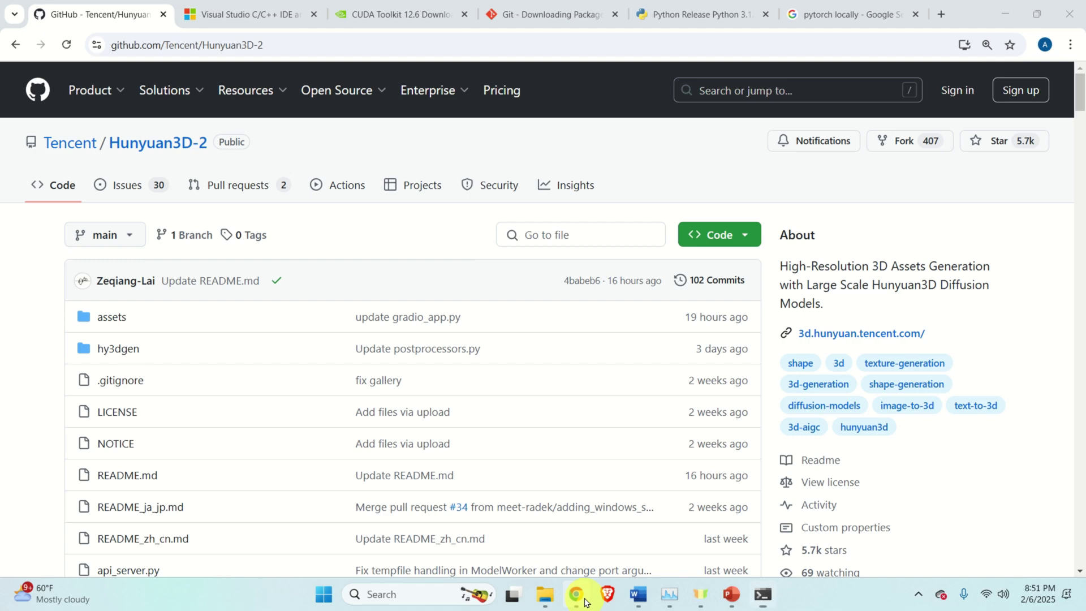
{"action": "scroll", "coordinate": [362, 254], "scroll_direction": "down", "scroll_amount": 1}
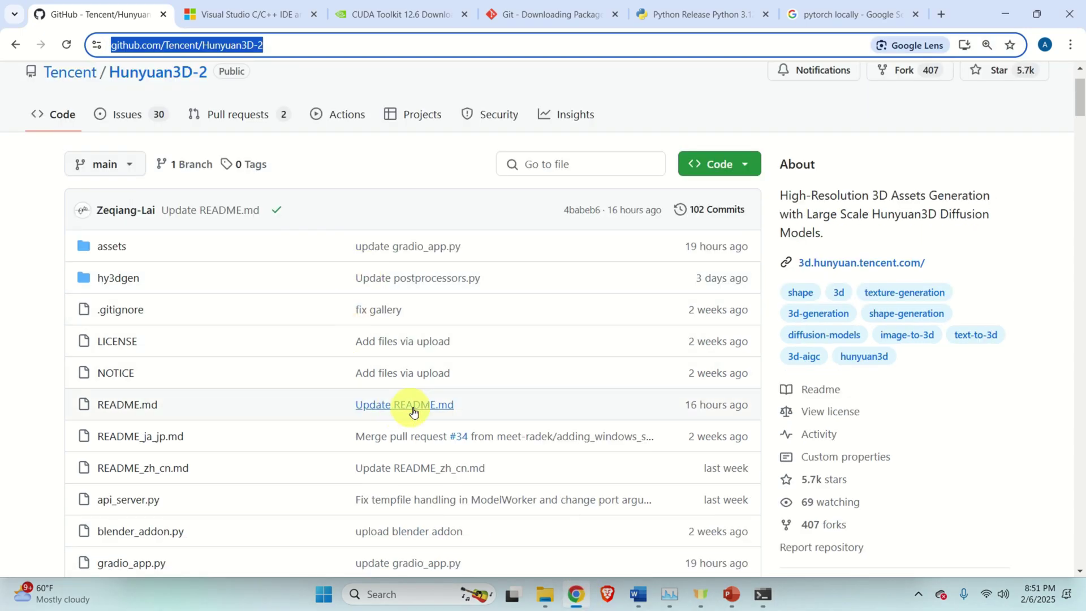
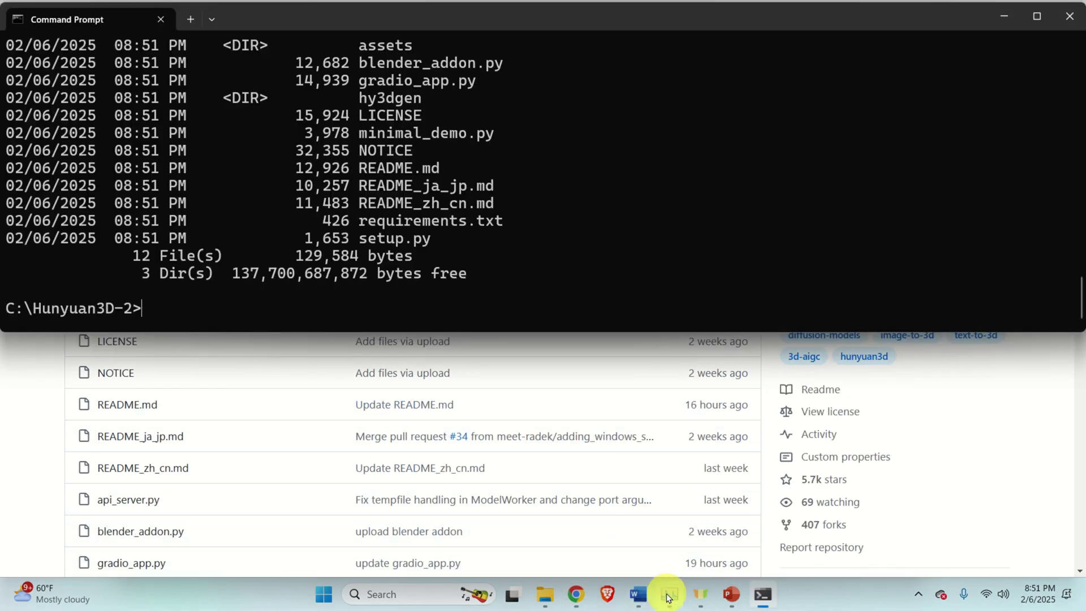
- Copy python -m venv env1 from the Word instructions and run it in Command Prompt to create the virtual environment
{"action": "left_click", "coordinate": [653, 595]}
{"action": "scroll", "coordinate": [571, 526], "scroll_direction": "down", "scroll_amount": 3}
{"action": "scroll", "coordinate": [435, 425], "scroll_direction": "down", "scroll_amount": 2}
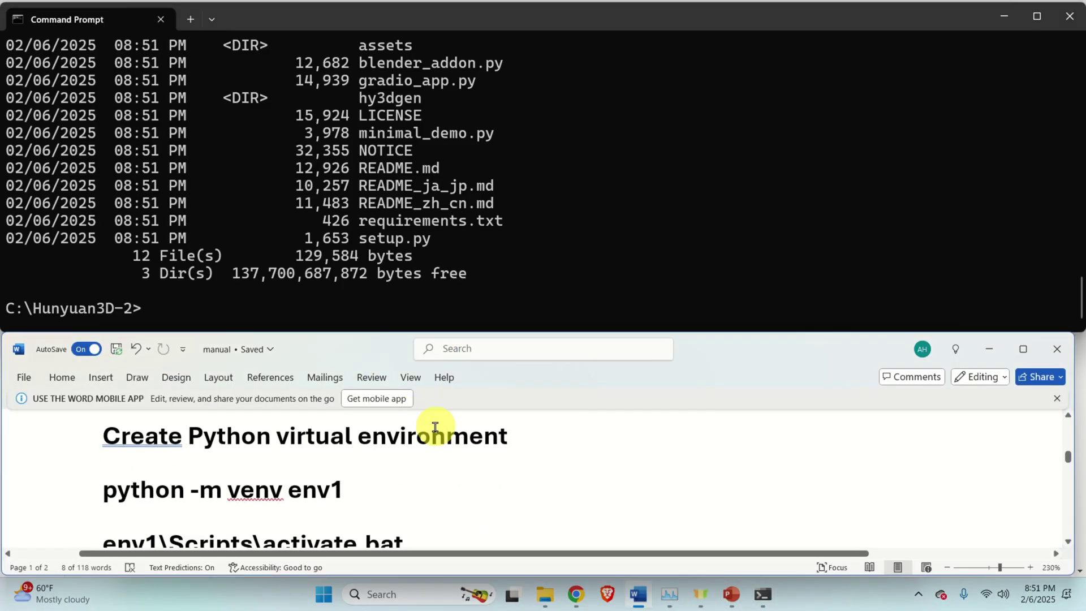
{"action": "triple_click", "coordinate": [362, 489]}
{"action": "key", "text": "ctrl+c"}
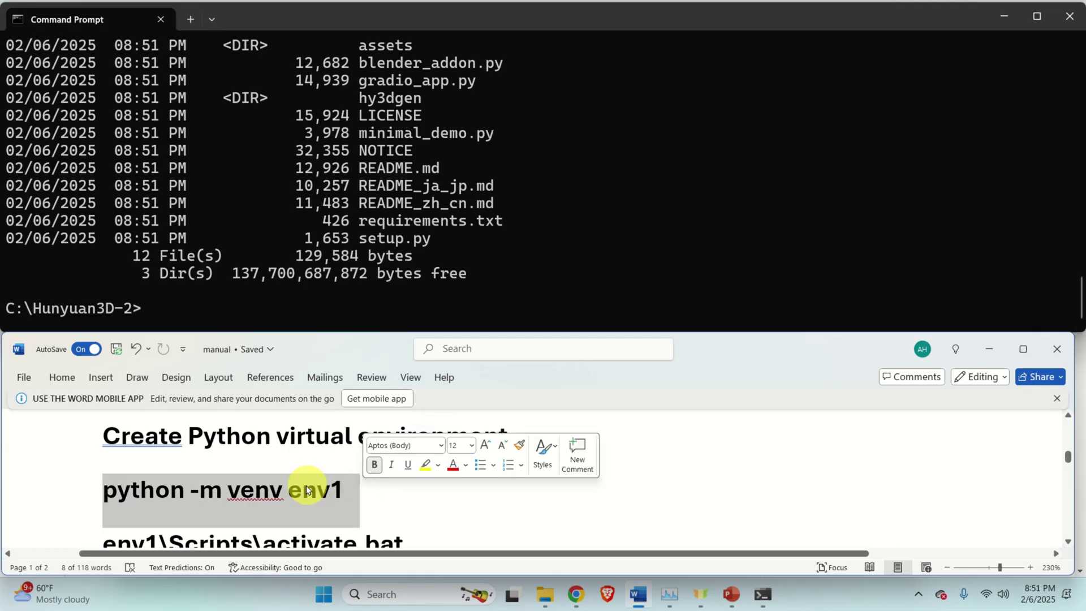
{"action": "right_click", "coordinate": [299, 489]}
{"action": "left_click", "coordinate": [332, 251]}
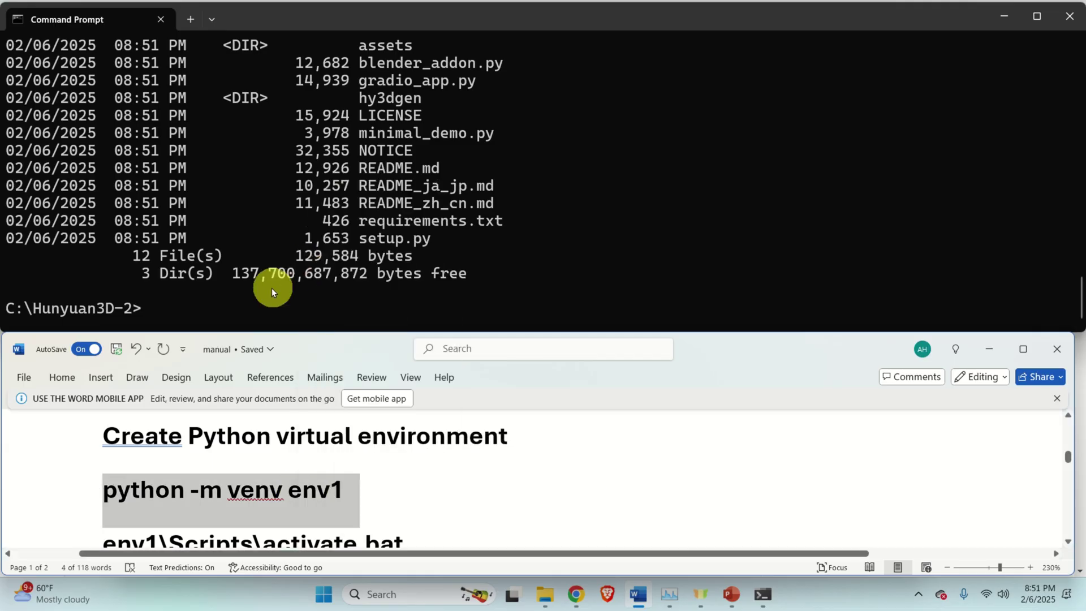
{"action": "right_click", "coordinate": [887, 131]}
{"action": "key", "text": "Return"}
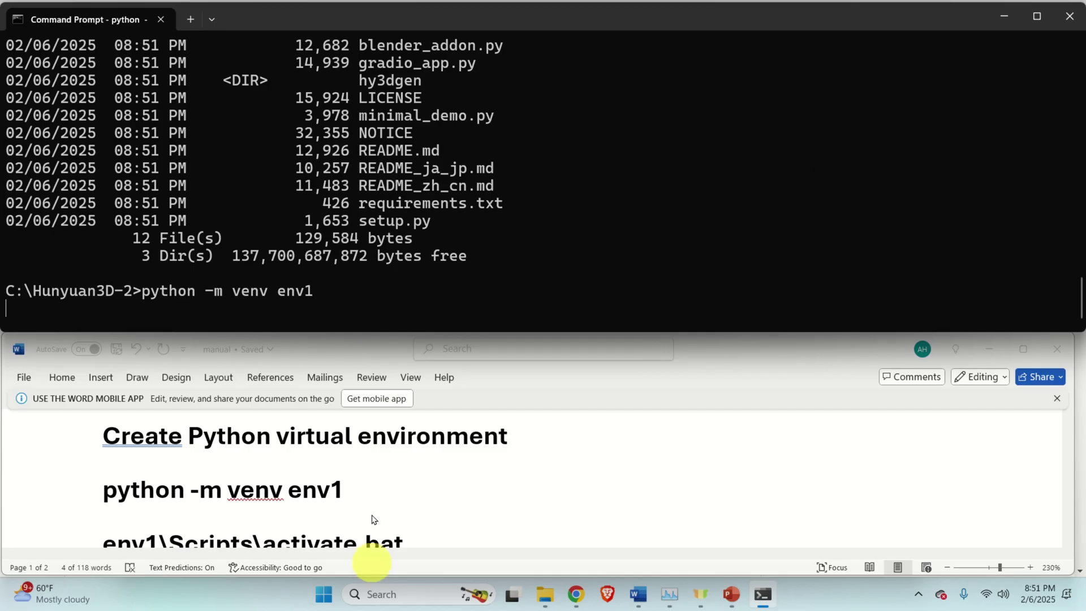
- Copy env1\Scripts\activate.bat from the Word instructions and run it in Command Prompt to activate the virtual environment
{"action": "scroll", "coordinate": [371, 498], "scroll_direction": "down", "scroll_amount": 3}
{"action": "triple_click", "coordinate": [279, 475]}
{"action": "key", "text": "ctrl+c"}
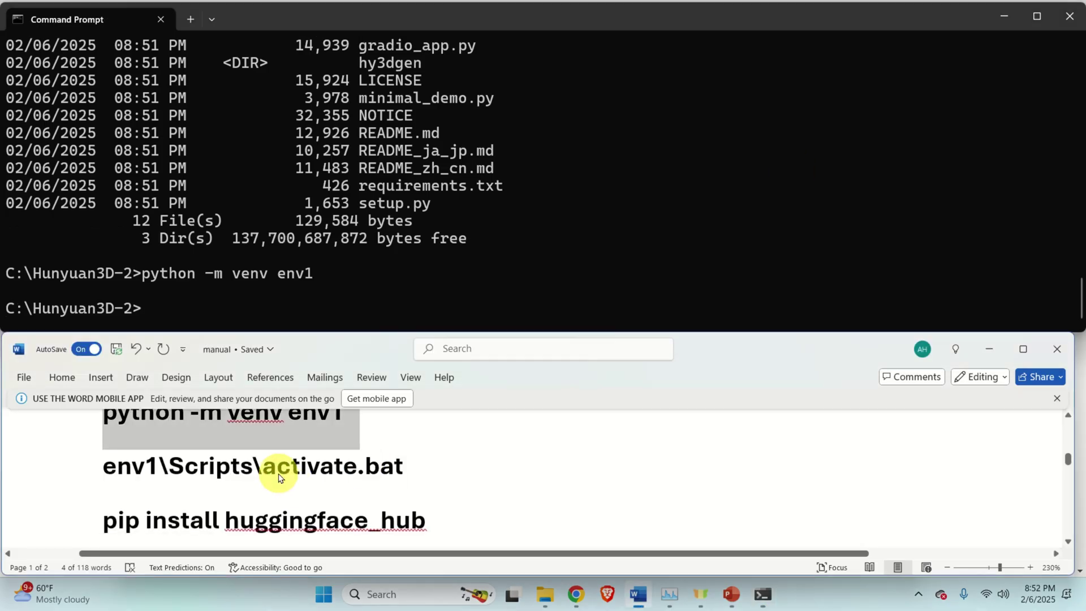
{"action": "right_click", "coordinate": [278, 473]}
{"action": "left_click", "coordinate": [329, 225]}
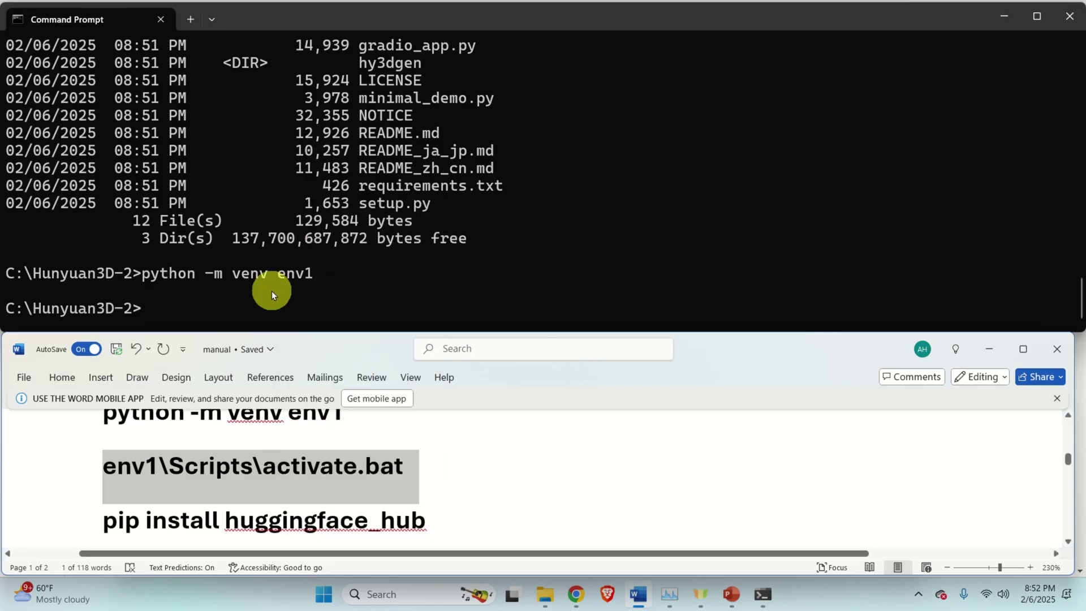
{"action": "left_click", "coordinate": [267, 287]}
{"action": "key", "text": "ctrl+v"}
{"action": "key", "text": "Return"}
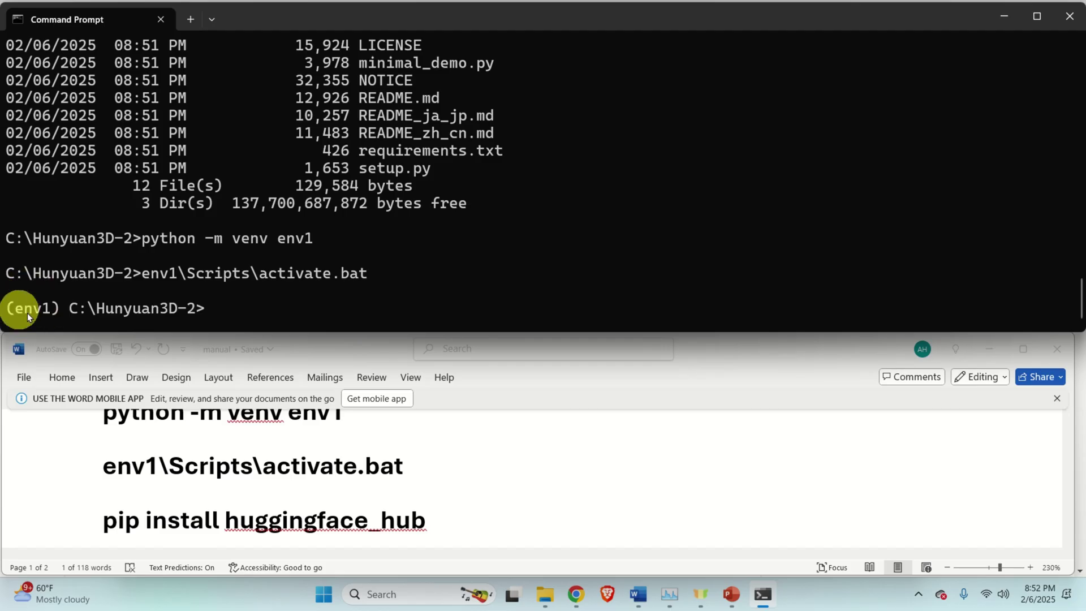
- Copy pip install huggingface_hub from the Word instructions and run it in the env1 environment
{"action": "scroll", "coordinate": [293, 485], "scroll_direction": "down", "scroll_amount": 2}
{"action": "triple_click", "coordinate": [288, 444]}
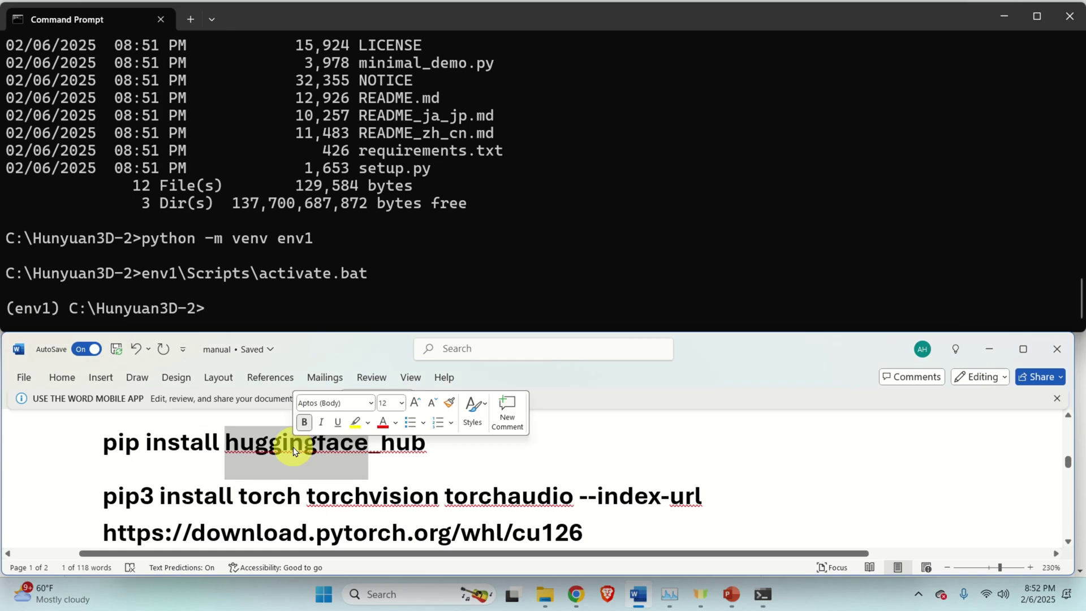
{"action": "right_click", "coordinate": [293, 448]}
{"action": "left_click", "coordinate": [365, 203]}
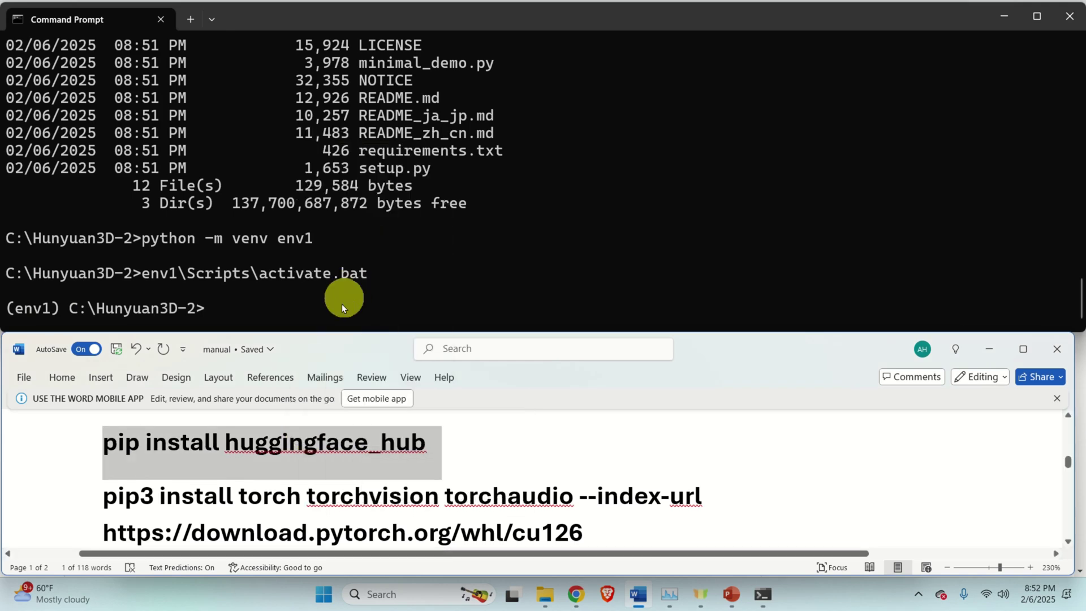
{"action": "right_click", "coordinate": [879, 273]}
{"action": "key", "text": "Return"}
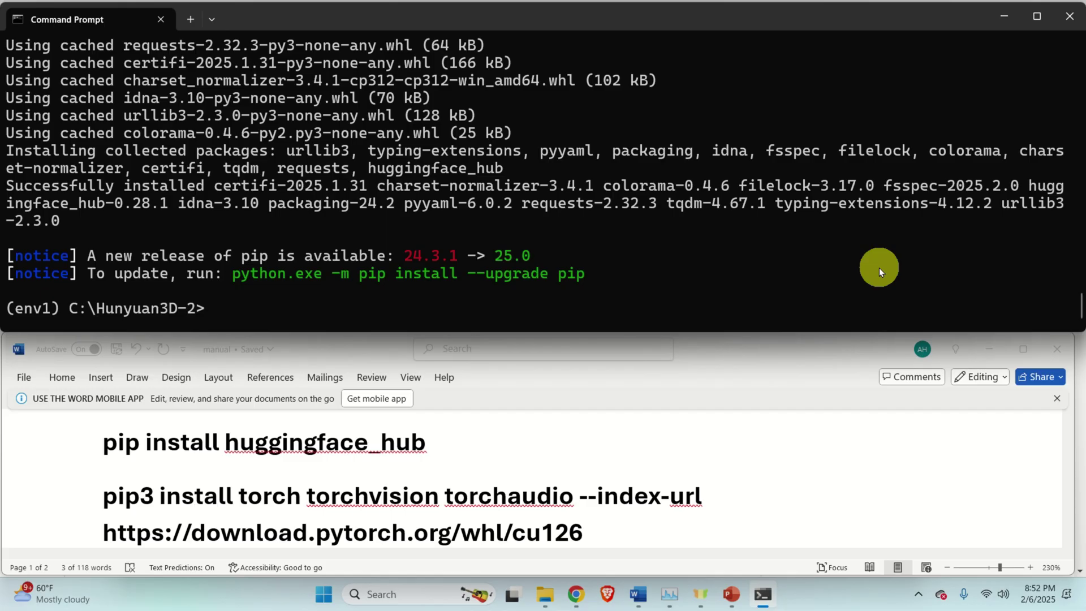
- Switch to Chrome, open PyTorch's Start Locally page from the Google results, and go to the install configuration table
{"action": "left_click", "coordinate": [576, 594]}
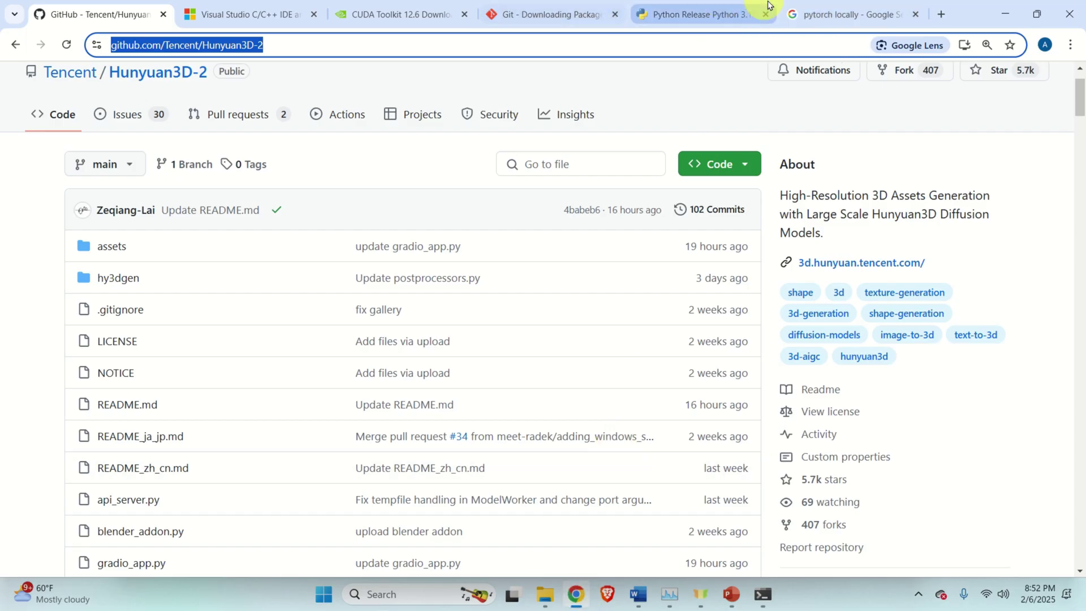
{"action": "left_click", "coordinate": [803, 13]}
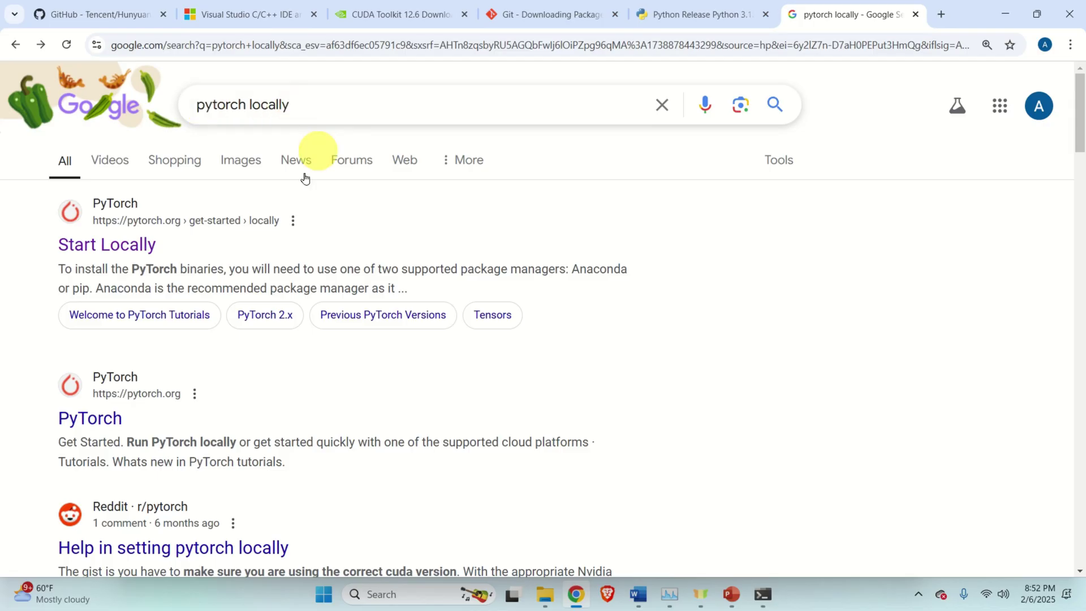
{"action": "left_click", "coordinate": [130, 249]}
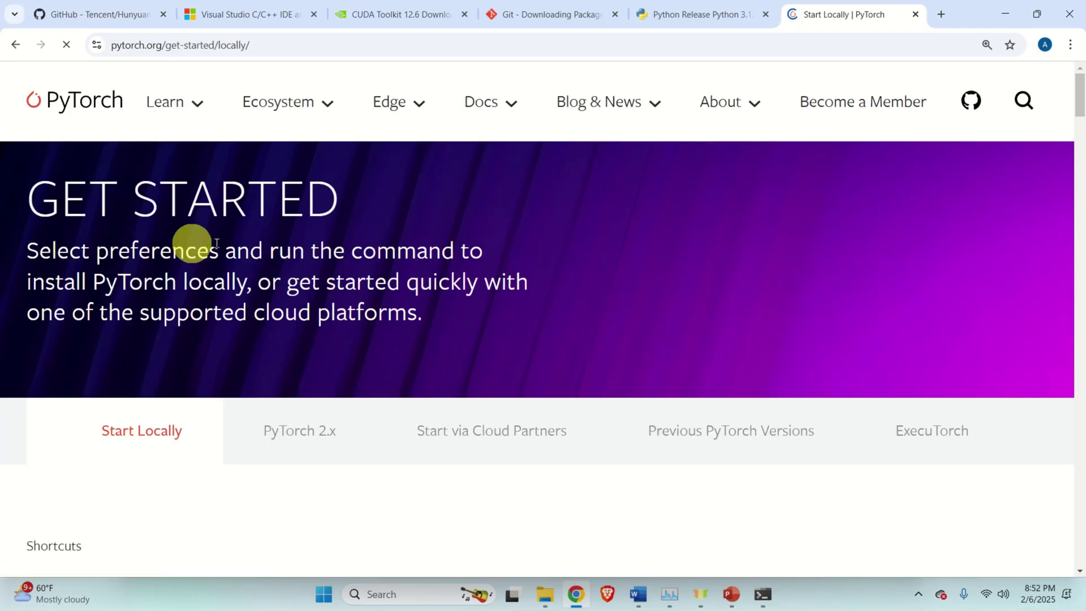
{"action": "scroll", "coordinate": [444, 238], "scroll_direction": "down", "scroll_amount": 5}
{"action": "scroll", "coordinate": [453, 238], "scroll_direction": "down", "scroll_amount": 5}
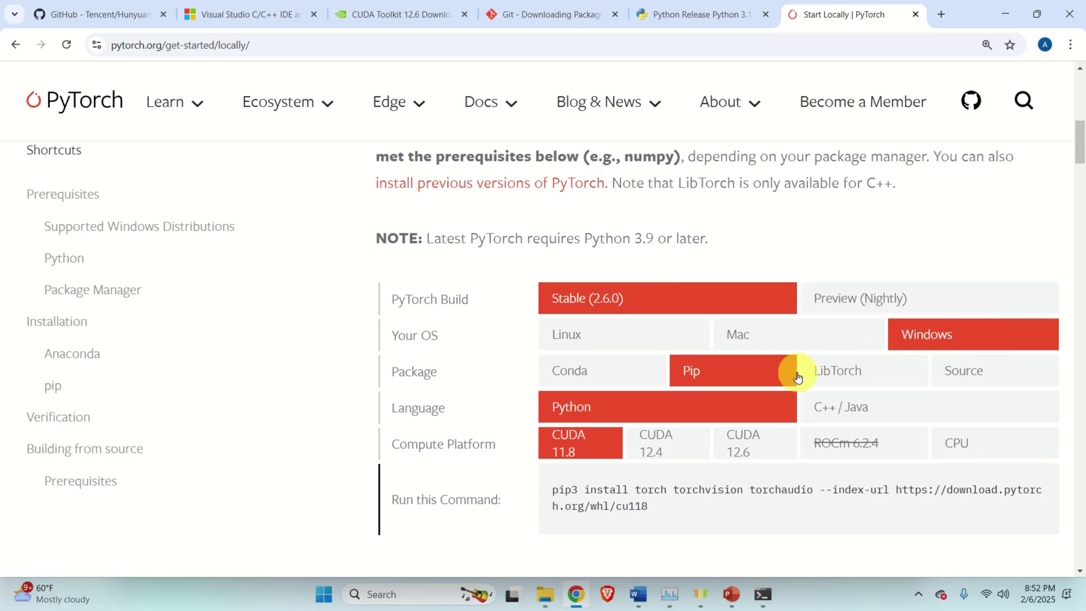
- Choose CUDA 12.6 as the PyTorch compute platform and copy the resulting pip3 install command
{"action": "left_click", "coordinate": [766, 443]}
{"action": "scroll", "coordinate": [775, 408], "scroll_direction": "down", "scroll_amount": 3}
{"action": "left_click_drag", "start_coordinate": [659, 376], "coordinate": [550, 353]}
{"action": "right_click", "coordinate": [602, 351]}
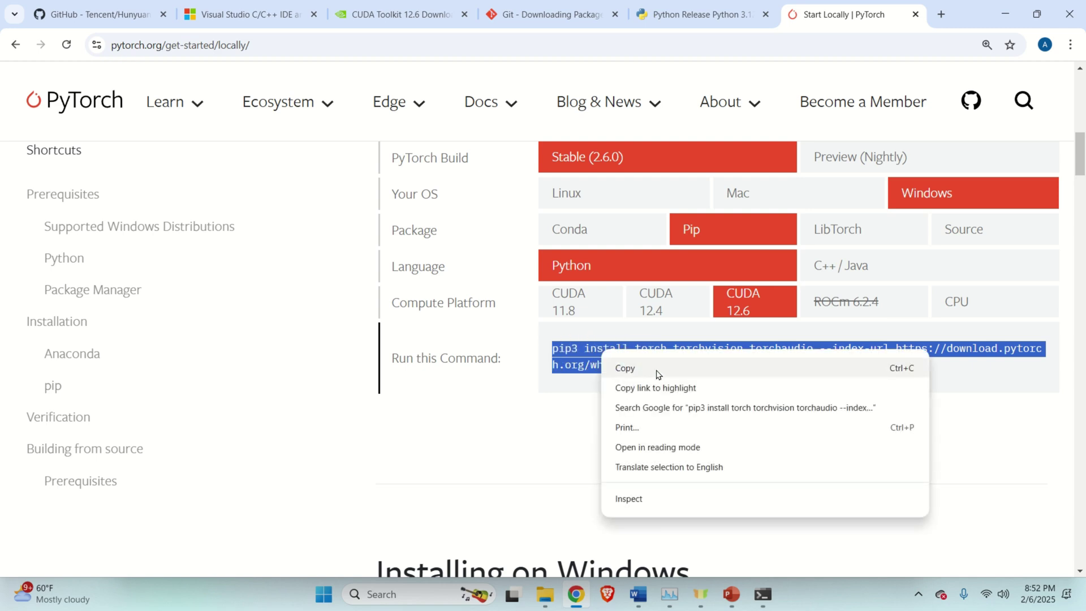
{"action": "left_click", "coordinate": [657, 368]}
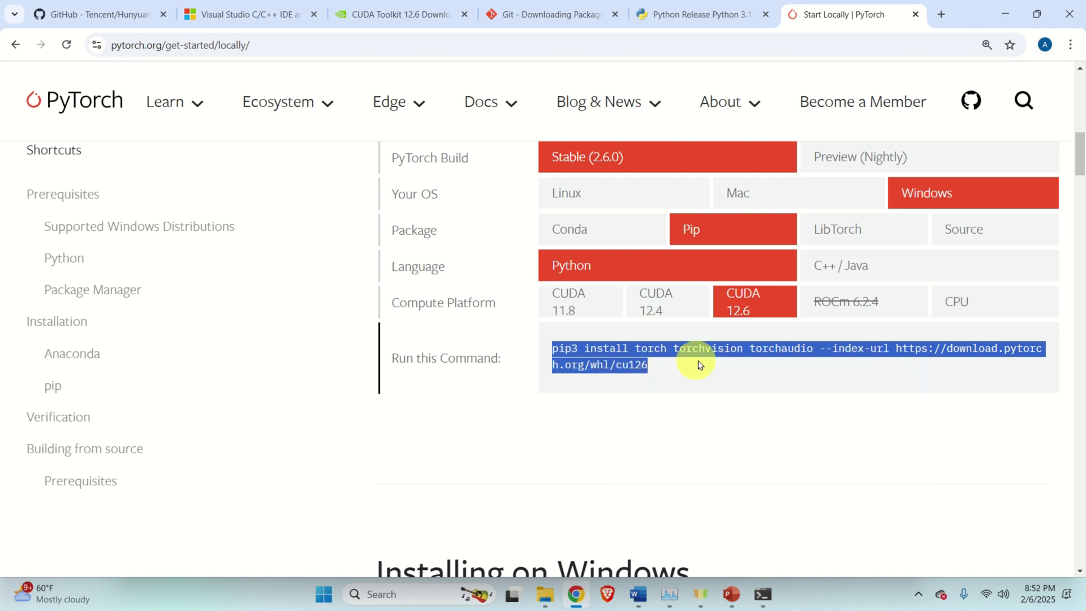
- Paste the PyTorch cu126 install command into Command Prompt, recheck the CUDA 12.6 selection in Chrome, and run the command
{"action": "left_click", "coordinate": [773, 582]}
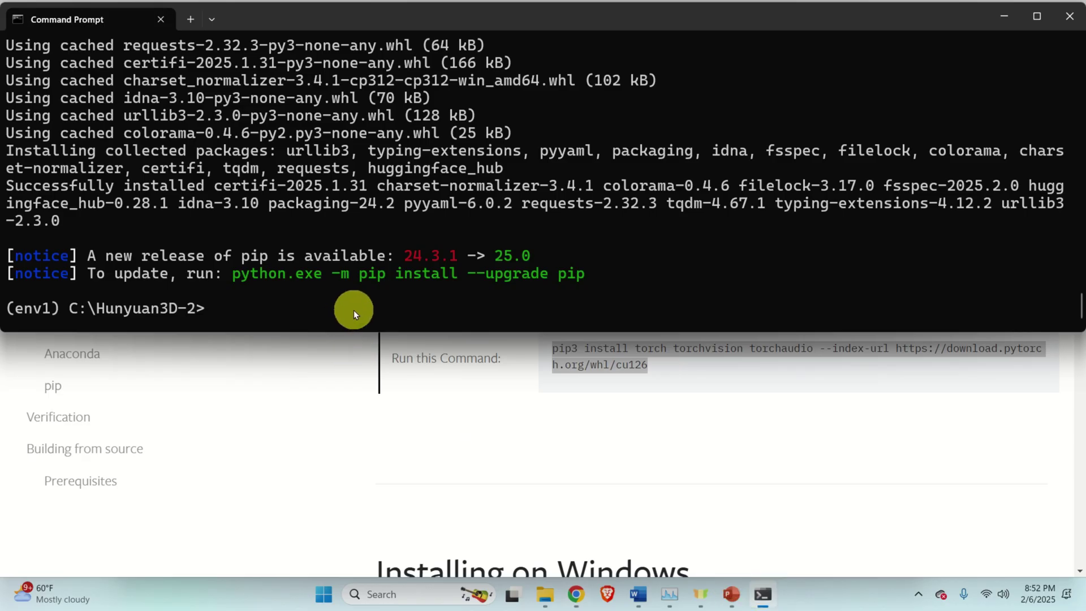
{"action": "key", "text": "ctrl+v"}
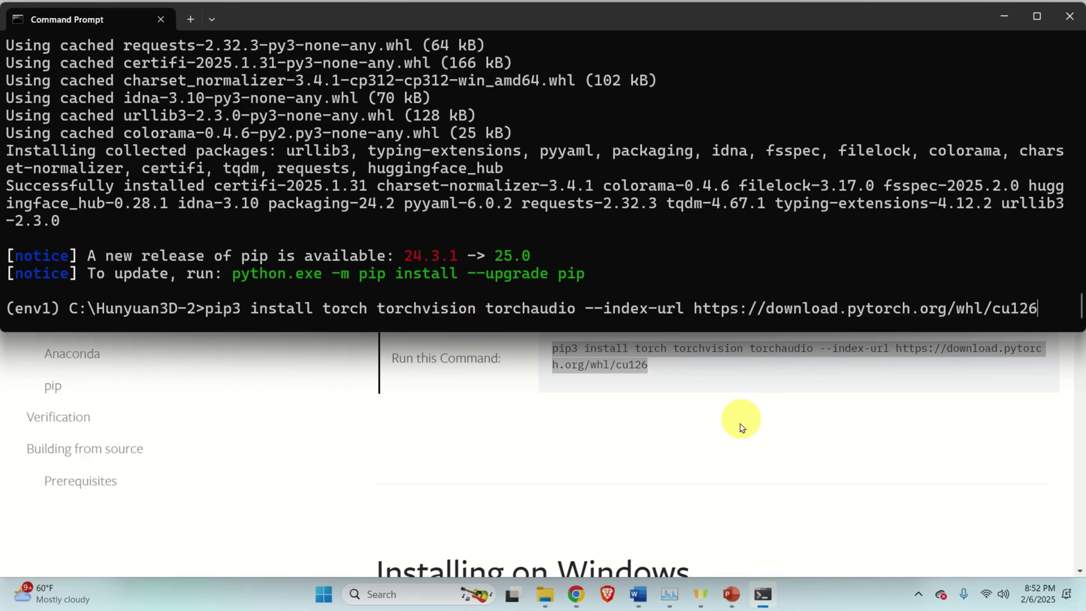
{"action": "left_click", "coordinate": [682, 417]}
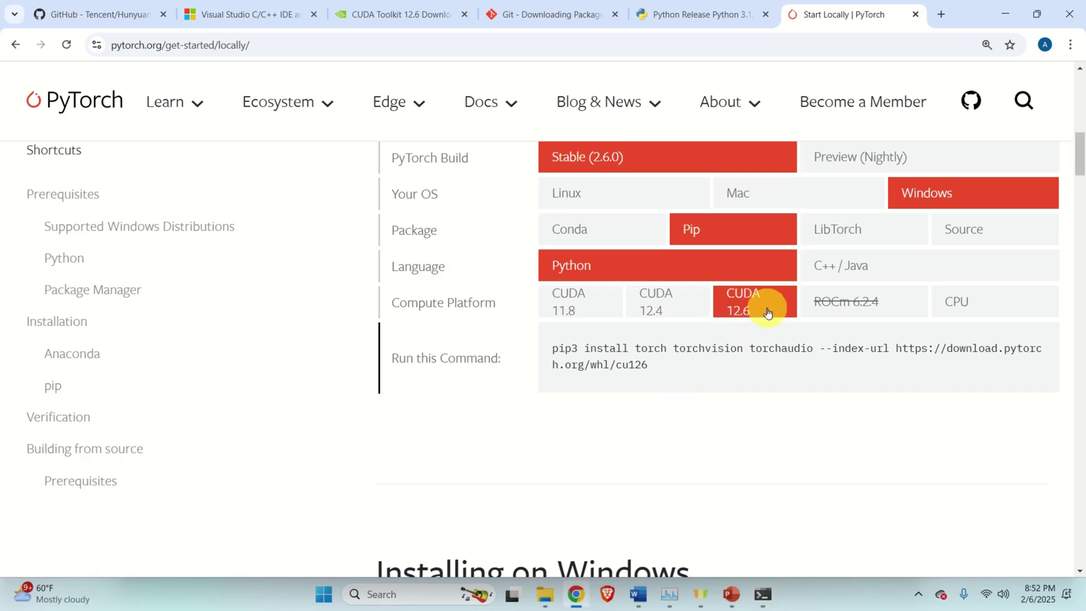
{"action": "key", "text": "alt+Tab"}
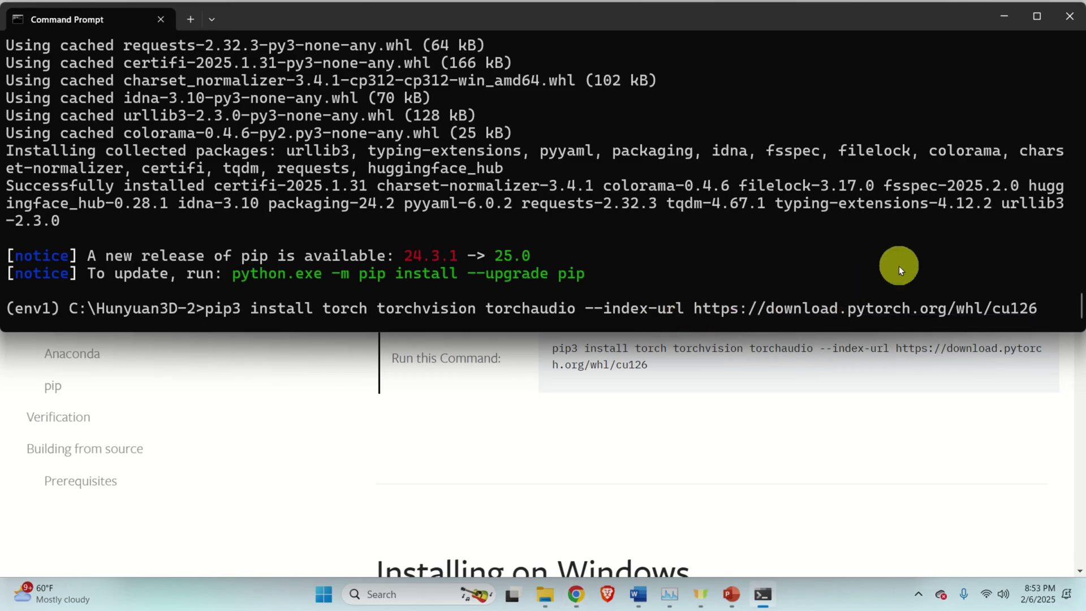
{"action": "key", "text": "Return"}
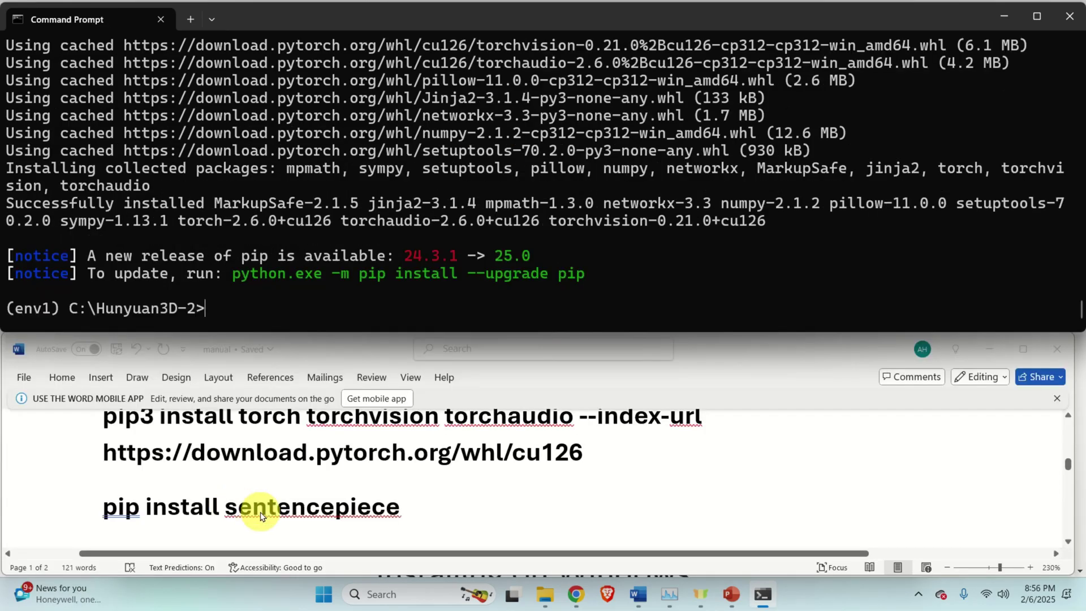
- Copy pip install sentencepiece from the Word instructions and run it in the env1 environment
{"action": "triple_click", "coordinate": [262, 516]}
{"action": "right_click", "coordinate": [262, 516]}
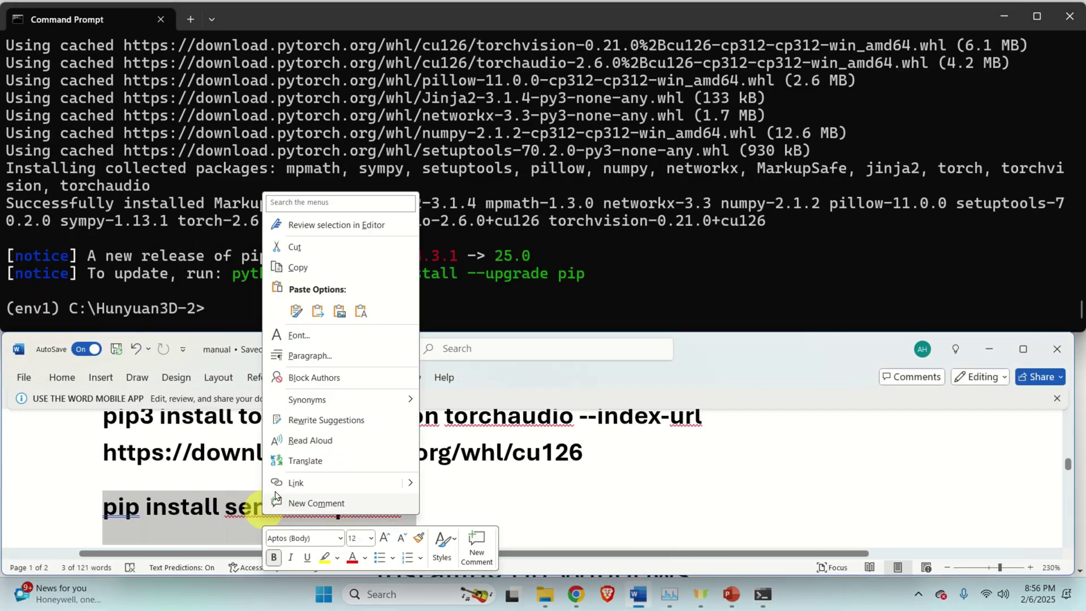
{"action": "left_click", "coordinate": [293, 268]}
{"action": "right_click", "coordinate": [281, 307]}
{"action": "key", "text": "Return"}
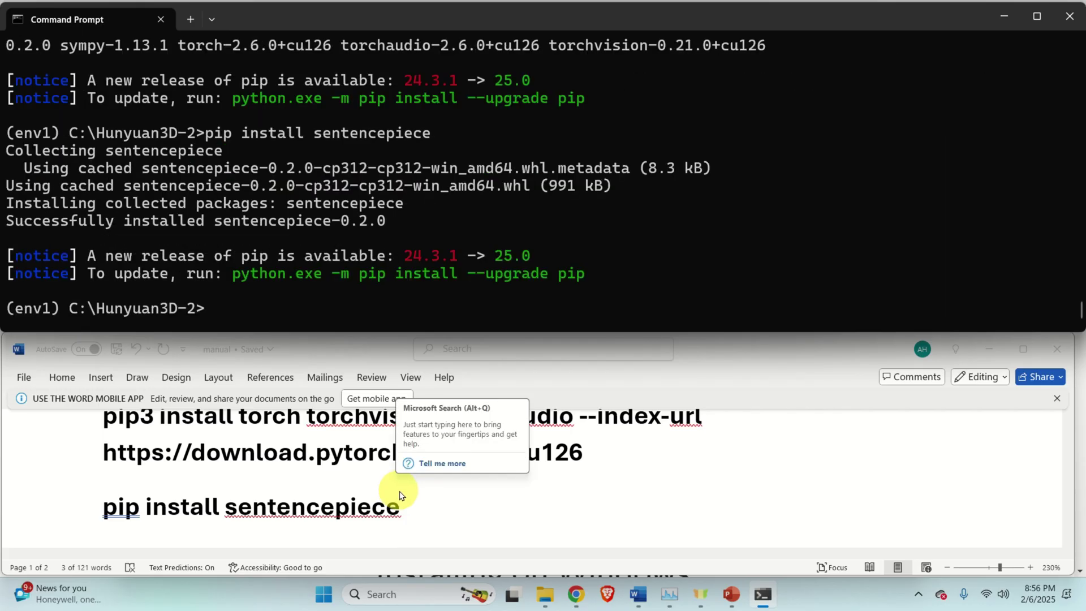
- Copy pip install -r requirements.txt from the Word instructions and run it in the env1 environment
{"action": "scroll", "coordinate": [392, 496], "scroll_direction": "down", "scroll_amount": 2}
{"action": "triple_click", "coordinate": [357, 488]}
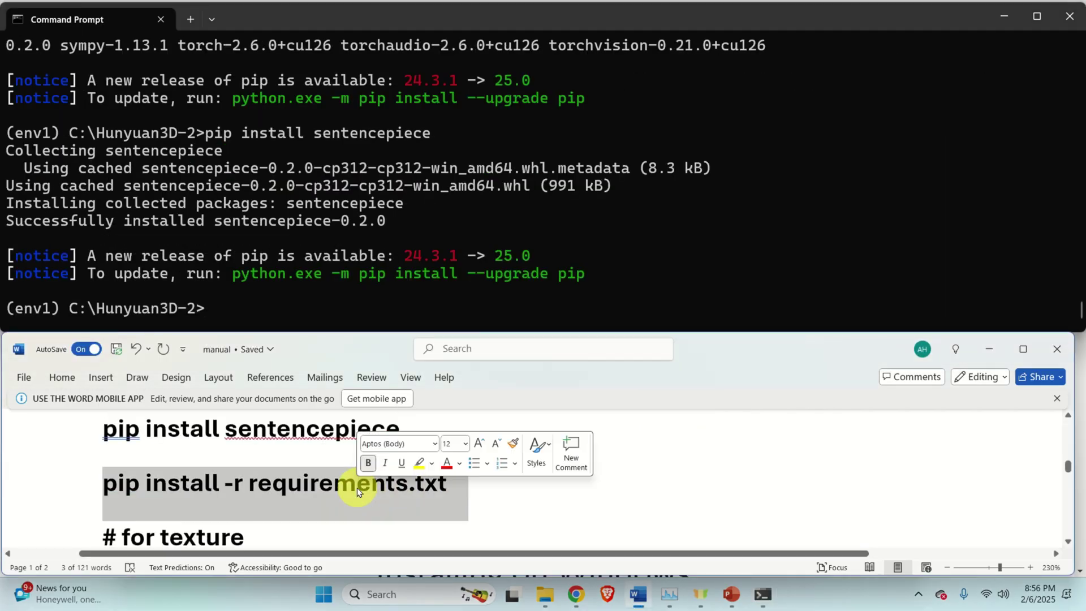
{"action": "right_click", "coordinate": [358, 488]}
{"action": "left_click", "coordinate": [393, 240]}
{"action": "right_click", "coordinate": [336, 310]}
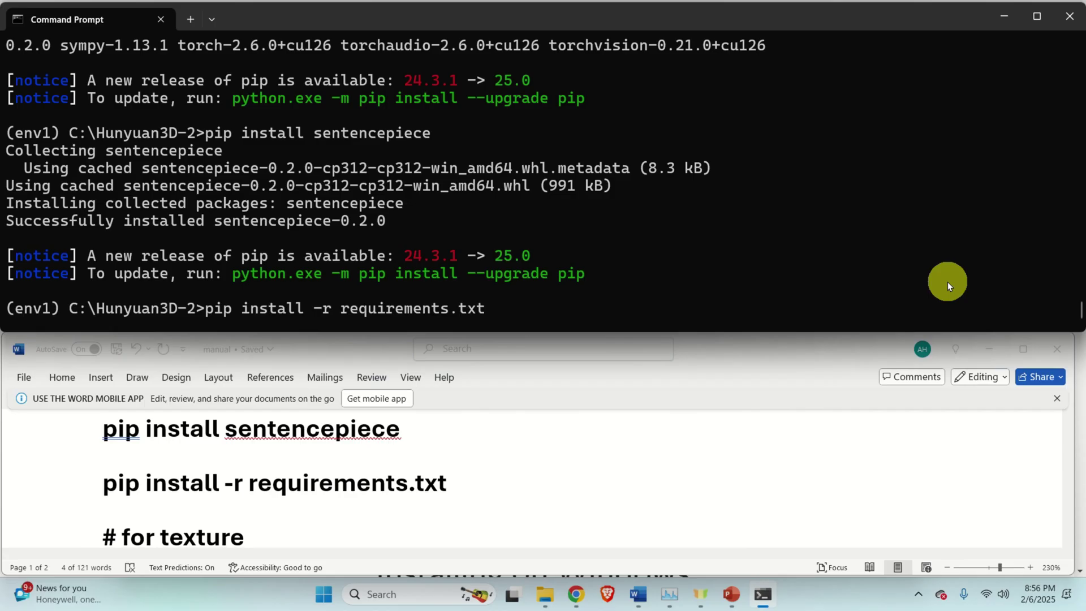
{"action": "key", "text": "Return"}
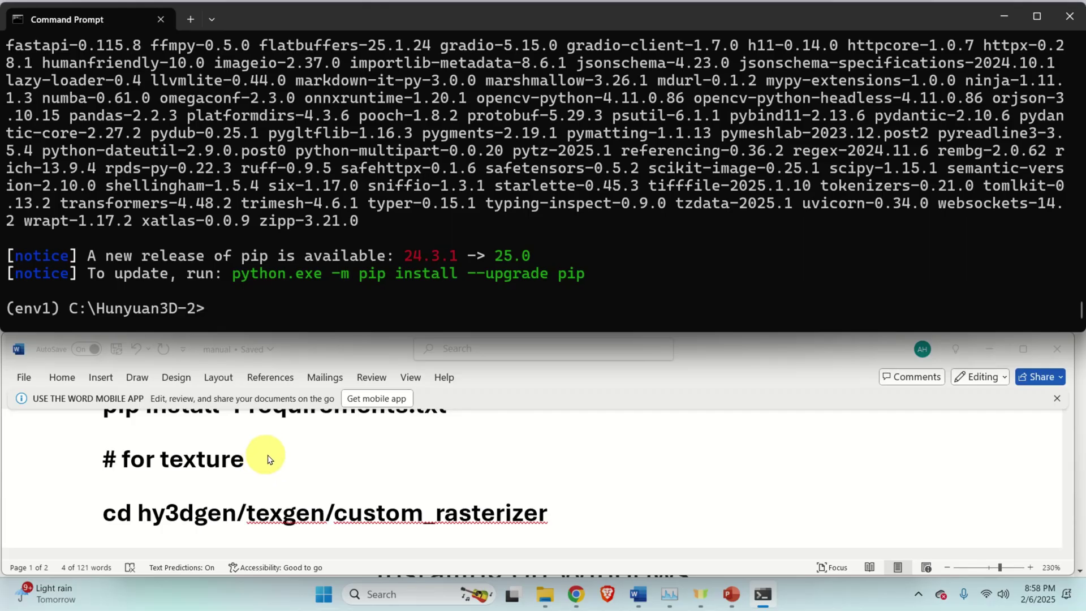
- Copy cd hy3dgen/texgen/custom_rasterizer from the Word instructions and run it in Command Prompt
{"action": "left_click", "coordinate": [297, 516]}
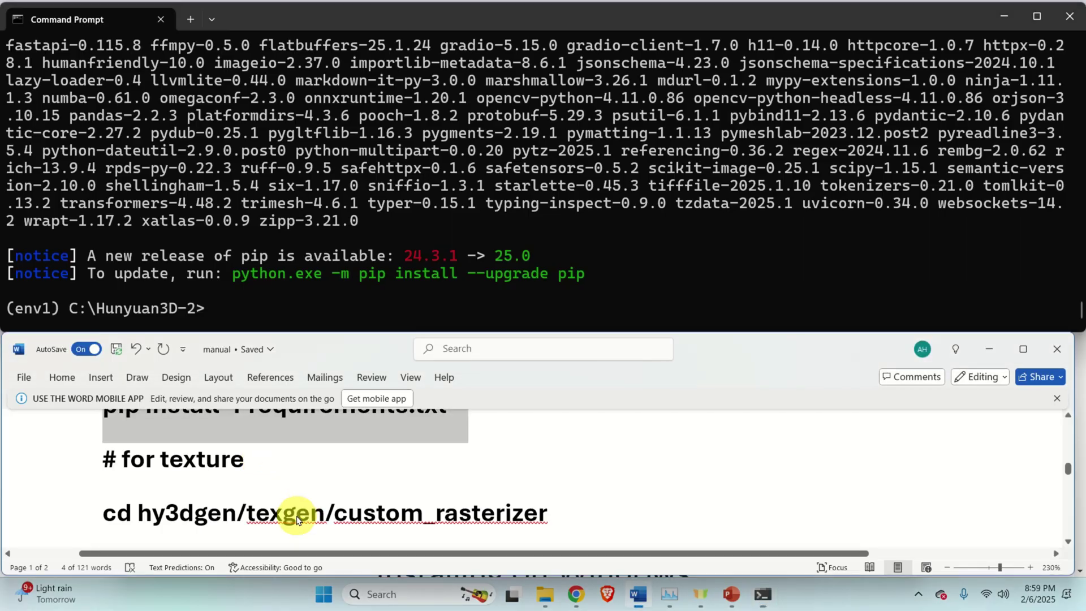
{"action": "triple_click", "coordinate": [296, 516]}
{"action": "right_click", "coordinate": [297, 516]}
{"action": "left_click", "coordinate": [333, 268]}
{"action": "right_click", "coordinate": [300, 304]}
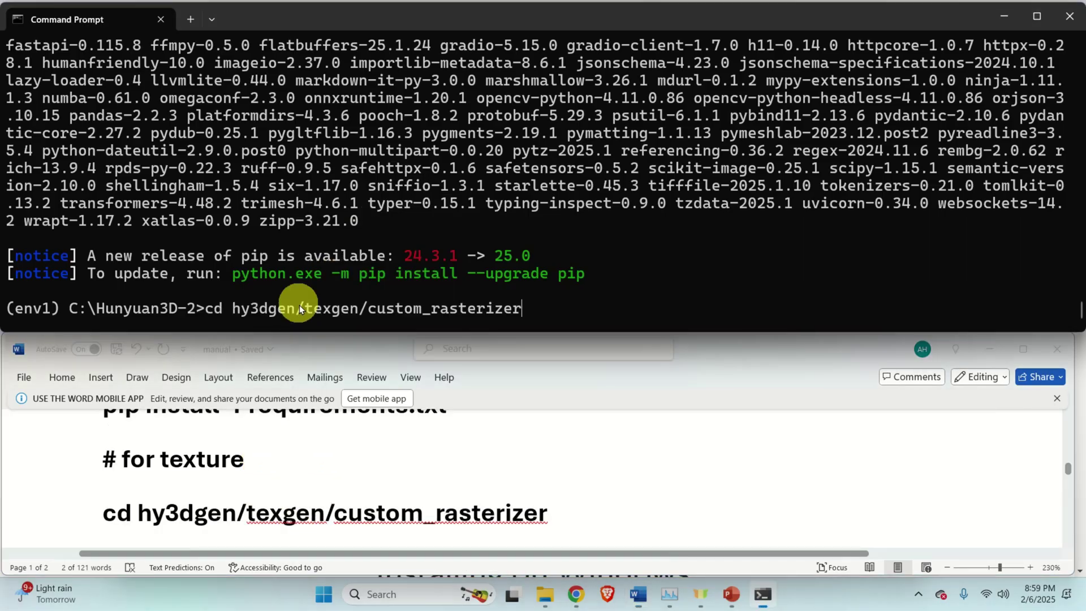
{"action": "key", "text": "Return"}
- Copy python setup.py install from the Word instructions and run it in the custom_rasterizer folder
{"action": "scroll", "coordinate": [432, 498], "scroll_direction": "down", "scroll_amount": 3}
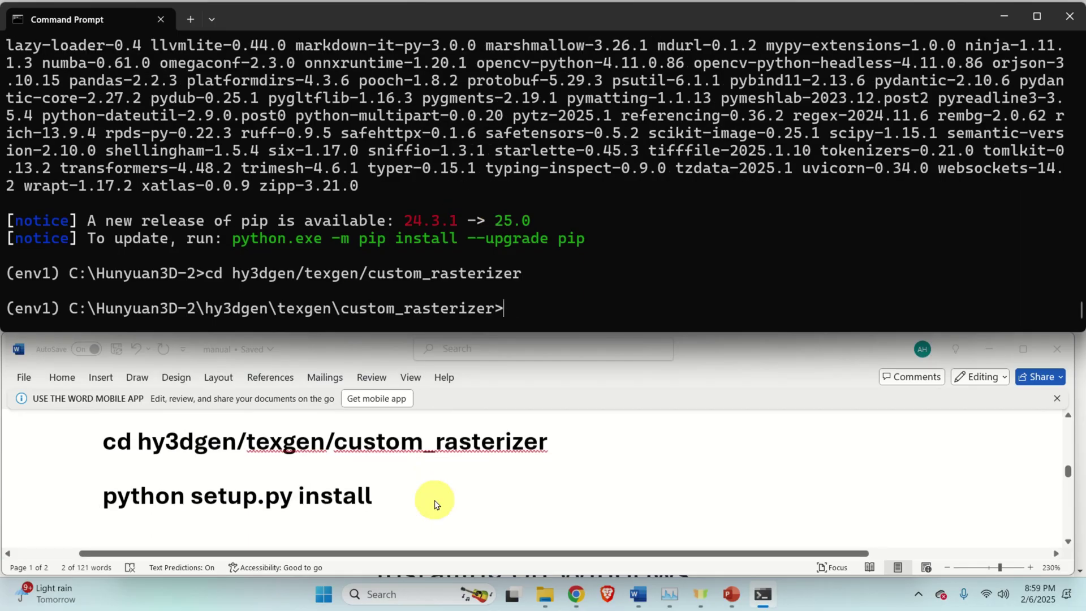
{"action": "double_click", "coordinate": [338, 499]}
{"action": "triple_click", "coordinate": [338, 500]}
{"action": "right_click", "coordinate": [337, 499]}
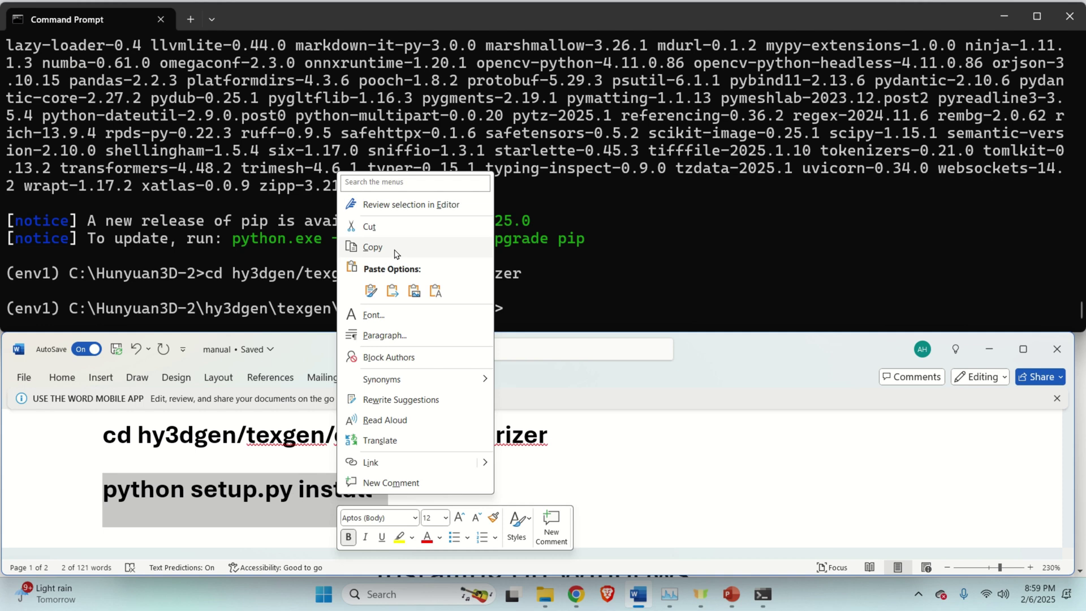
{"action": "left_click", "coordinate": [368, 248]}
{"action": "right_click", "coordinate": [562, 323]}
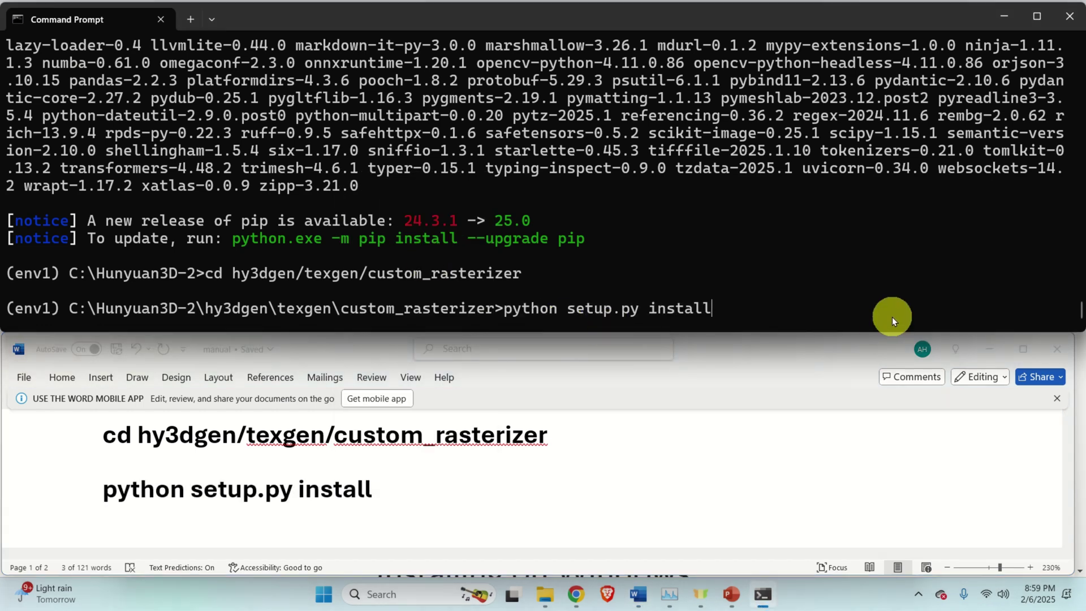
{"action": "scroll", "coordinate": [892, 317], "scroll_direction": "up", "scroll_amount": 1, "text": "ctrl"}
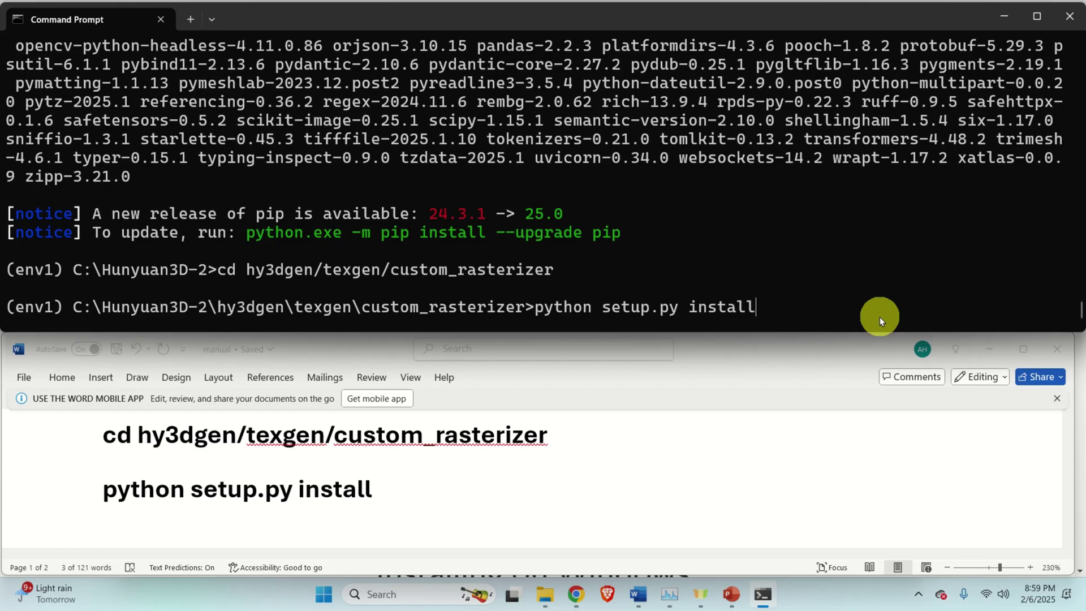
{"action": "key", "text": "Return"}
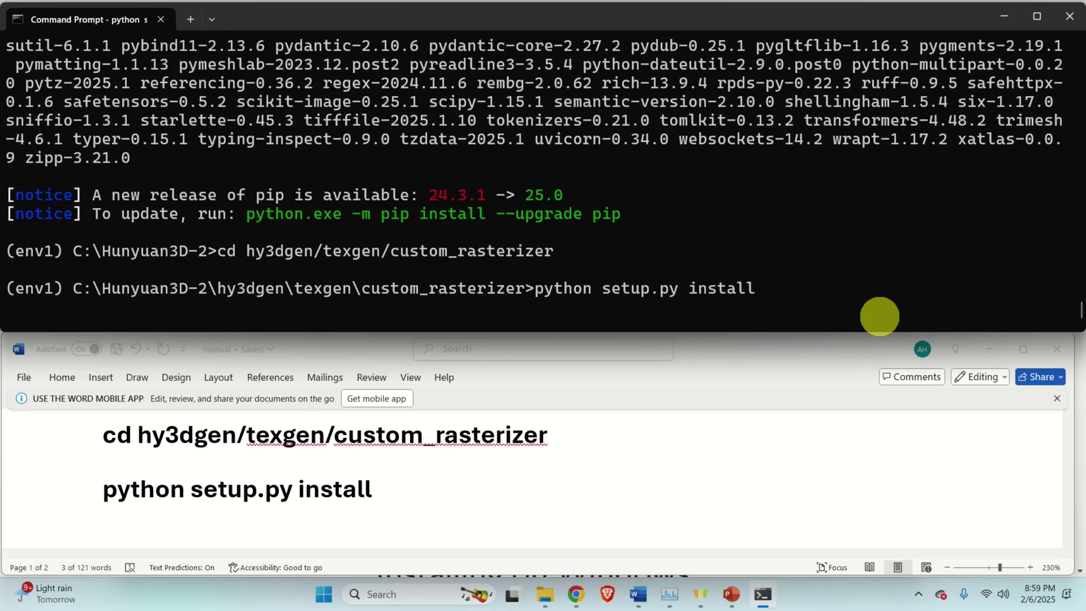
- Copy cd ../../.. from the Word instructions and run it to return from custom_rasterizer to the Hunyuan3D-2 folder
{"action": "scroll", "coordinate": [269, 478], "scroll_direction": "down", "scroll_amount": 5}
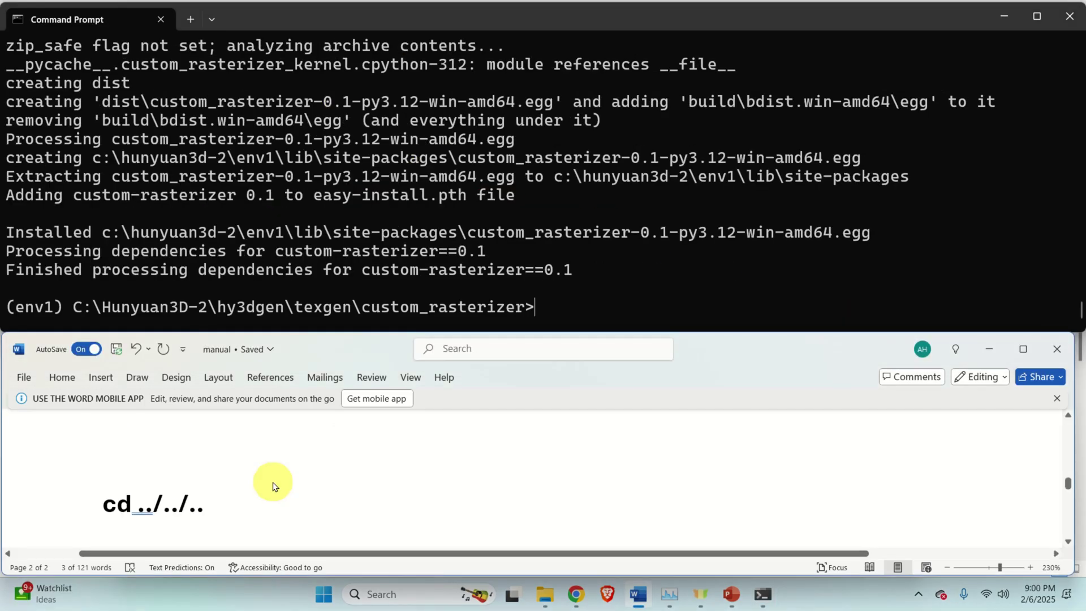
{"action": "left_click", "coordinate": [183, 492]}
{"action": "left_click_drag", "start_coordinate": [205, 502], "coordinate": [137, 490]}
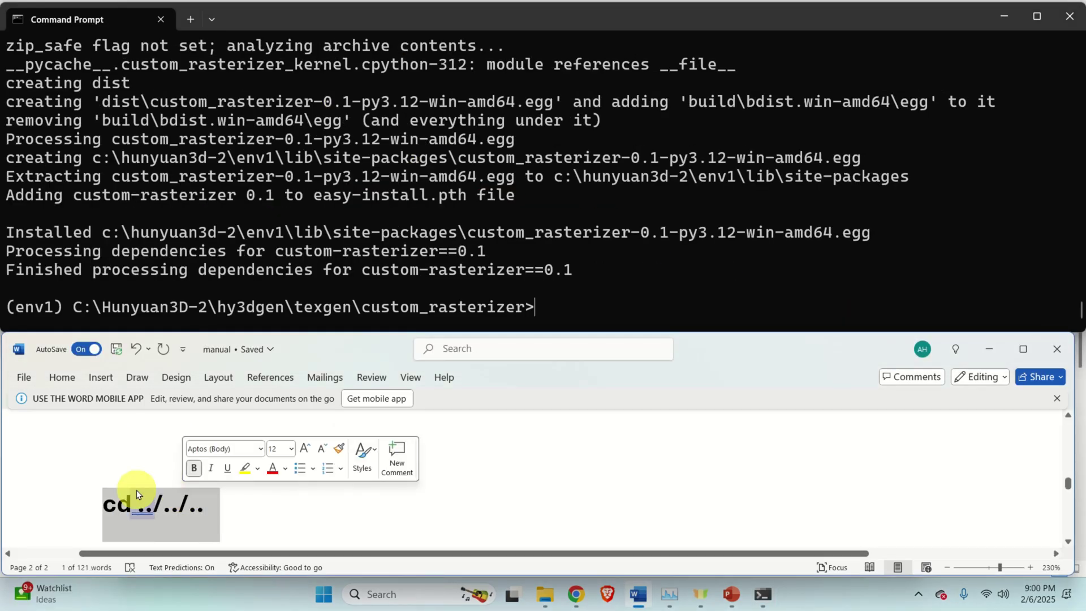
{"action": "right_click", "coordinate": [137, 490]}
{"action": "left_click", "coordinate": [215, 242]}
{"action": "left_click", "coordinate": [686, 286]}
{"action": "key", "text": "ctrl+v"}
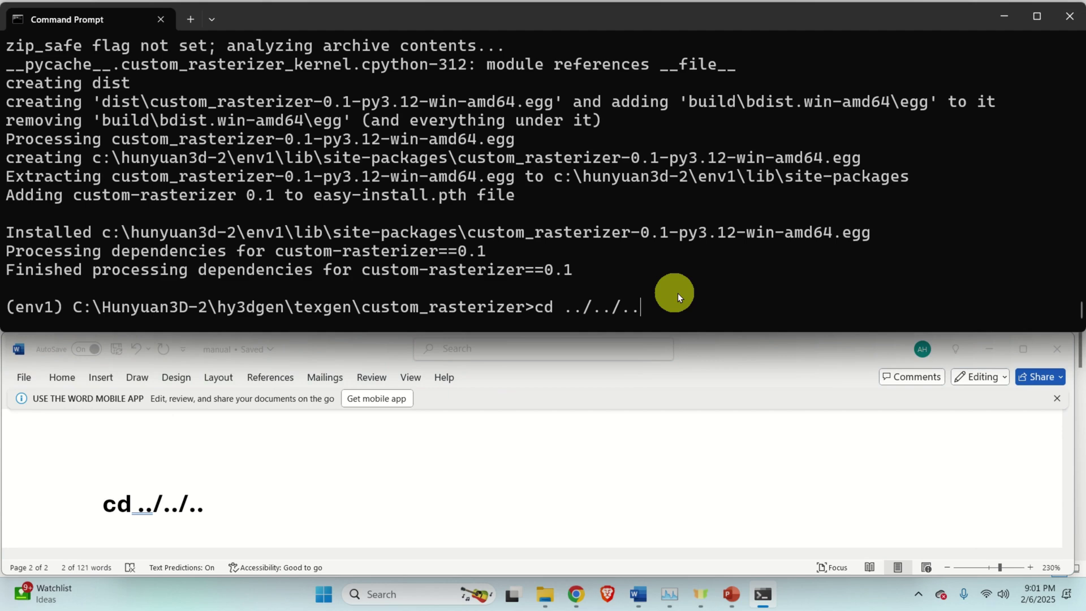
{"action": "key", "text": "Return"}
- Copy cd hy3dgen/texgen/differentiable_renderer from the Word instructions and run it in Command Prompt
{"action": "scroll", "coordinate": [492, 456], "scroll_direction": "down", "scroll_amount": 2}
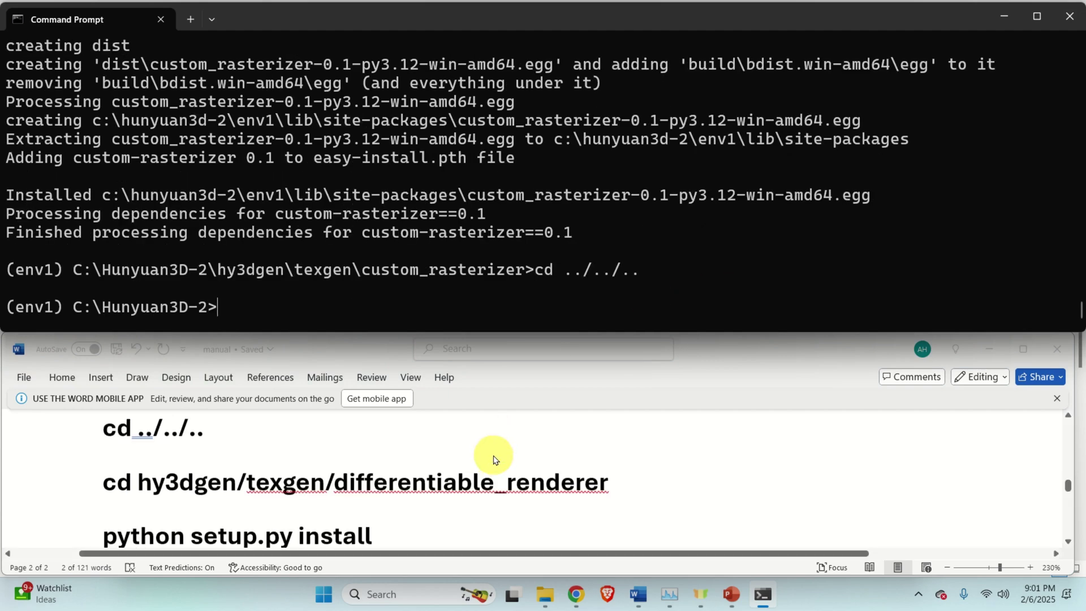
{"action": "double_click", "coordinate": [362, 482]}
{"action": "triple_click", "coordinate": [363, 482]}
{"action": "right_click", "coordinate": [356, 481]}
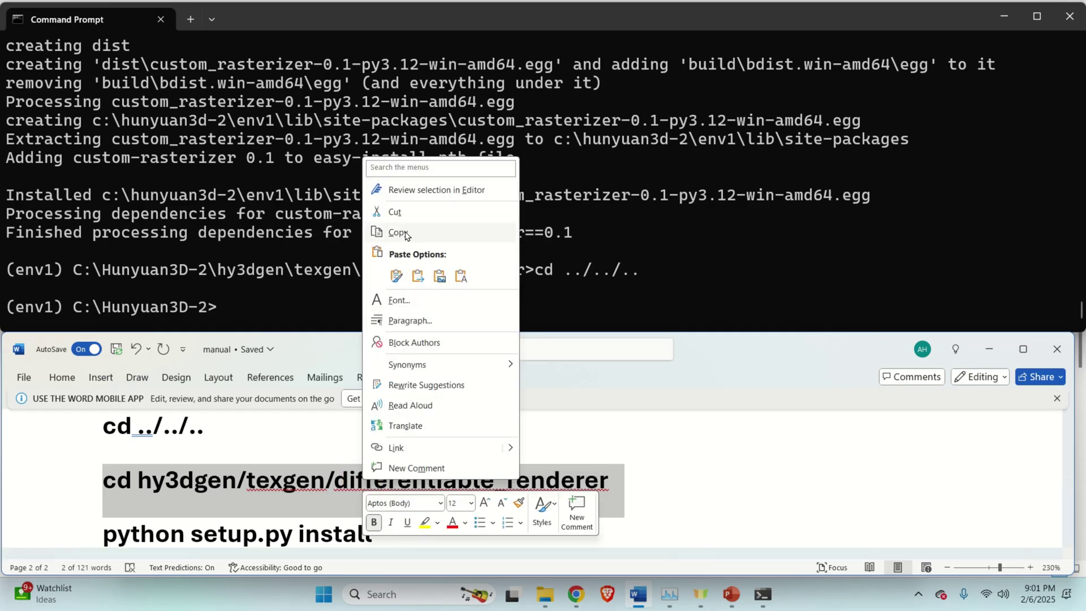
{"action": "left_click", "coordinate": [405, 233]}
{"action": "left_click", "coordinate": [352, 300]}
{"action": "key", "text": "ctrl+v"}
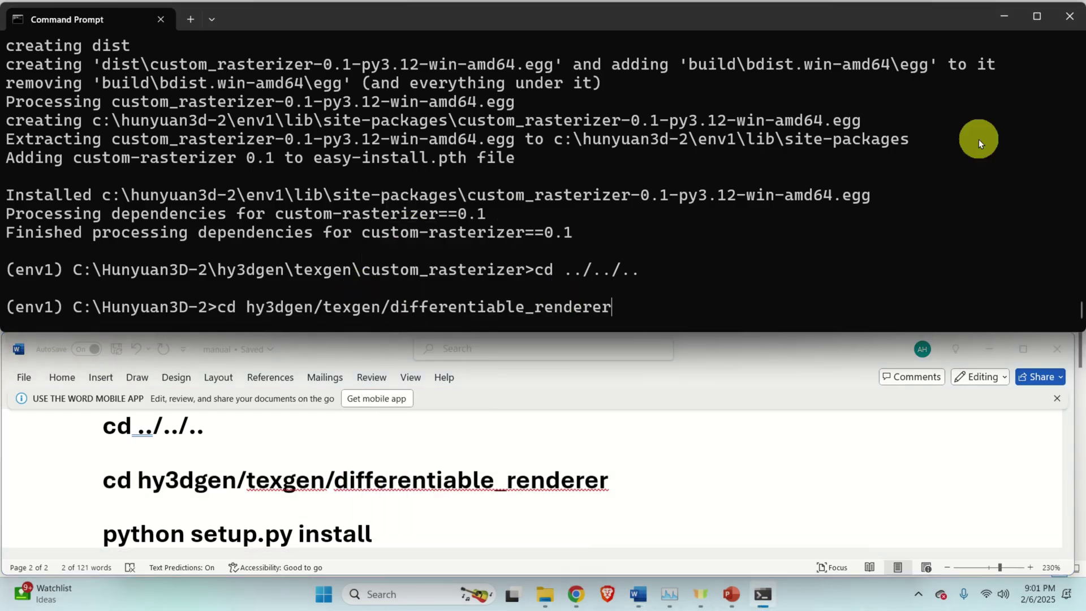
{"action": "key", "text": "Return"}
- Copy python setup.py install from the Word instructions and run it in the differentiable_renderer folder
{"action": "left_click", "coordinate": [342, 535]}
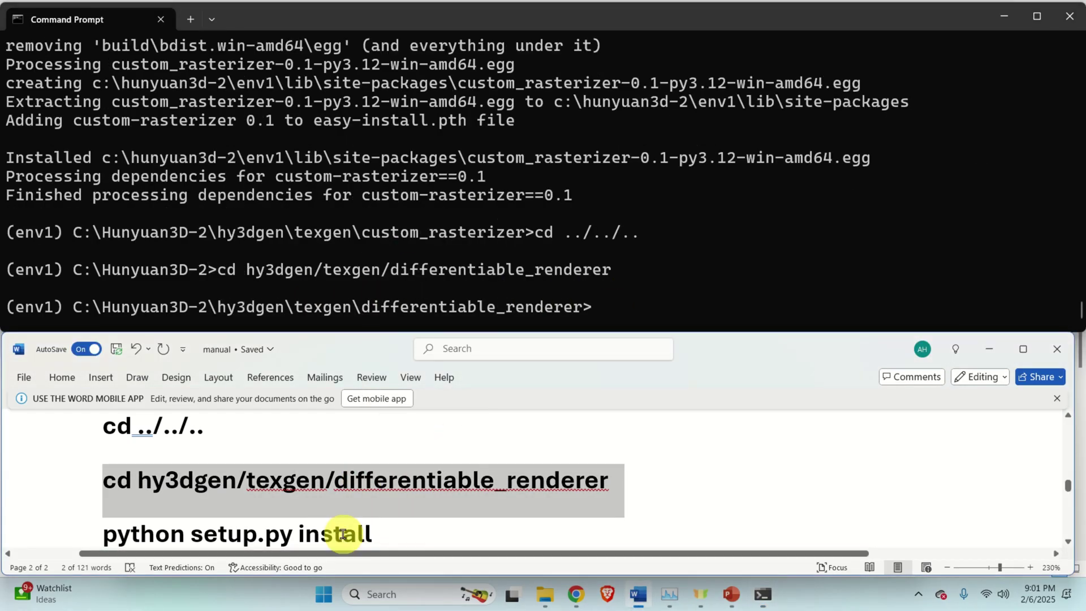
{"action": "triple_click", "coordinate": [343, 534]}
{"action": "right_click", "coordinate": [343, 535]}
{"action": "left_click", "coordinate": [405, 286]}
{"action": "left_click", "coordinate": [704, 311]}
{"action": "key", "text": "ctrl+v"}
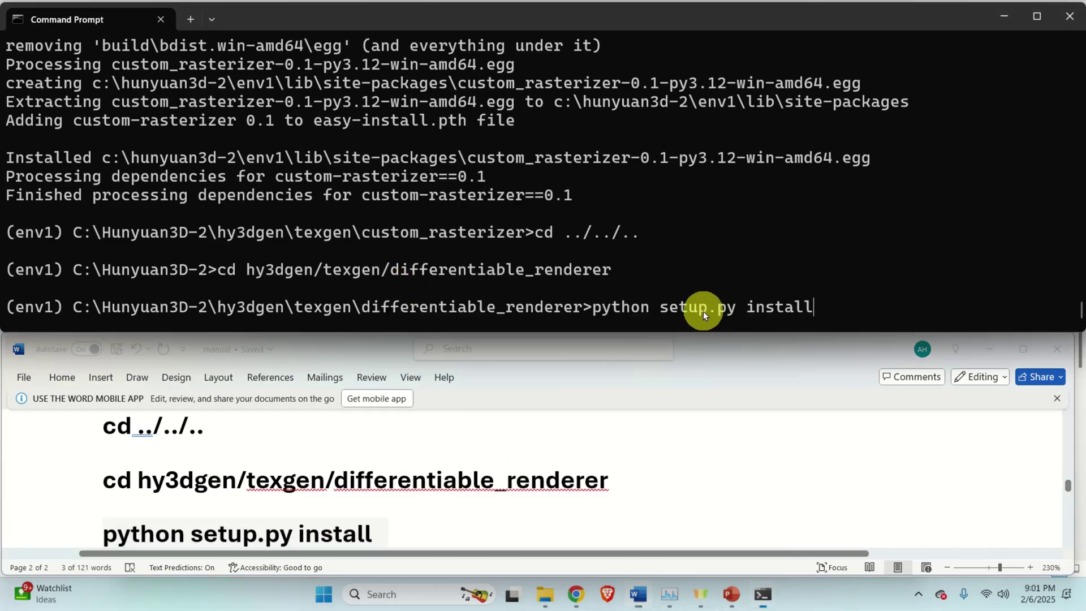
{"action": "key", "text": "Return"}
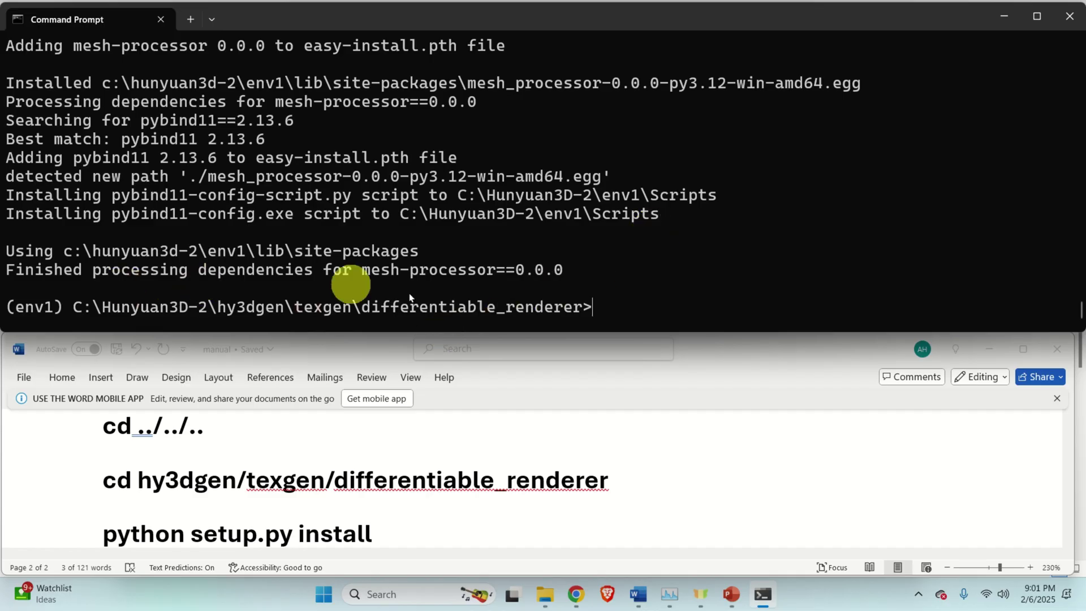
- Copy cd ../../.. from the Word instructions and run it to return from differentiable_renderer to the Hunyuan3D-2 folder
{"action": "scroll", "coordinate": [515, 488], "scroll_direction": "down", "scroll_amount": 2}
{"action": "left_click_drag", "start_coordinate": [262, 492], "coordinate": [181, 508]}
{"action": "right_click", "coordinate": [181, 508]}
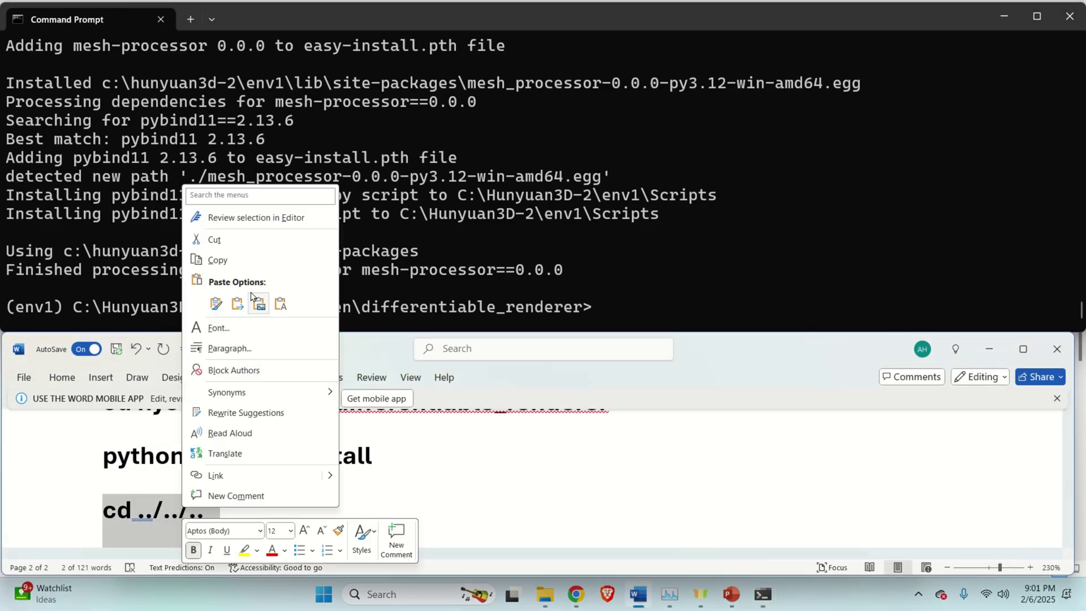
{"action": "left_click", "coordinate": [242, 259]}
{"action": "left_click", "coordinate": [652, 302]}
{"action": "key", "text": "ctrl+v"}
{"action": "key", "text": "Return"}
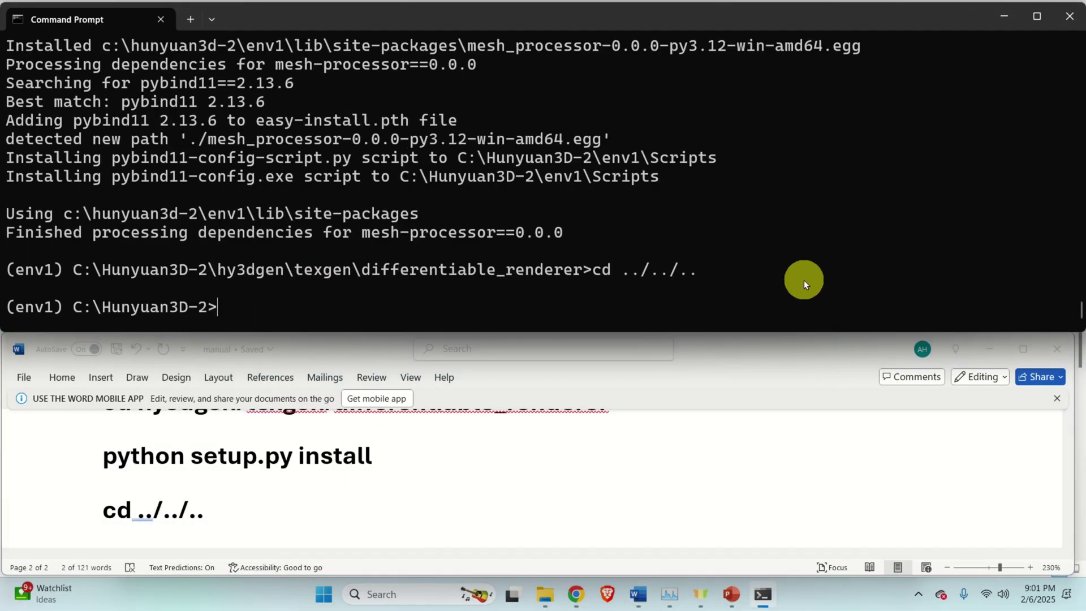
- Copy python gradio_app.py from the Word instructions and run it in the Hunyuan3D-2 folder to start the Gradio app
{"action": "scroll", "coordinate": [517, 510], "scroll_direction": "down", "scroll_amount": 3}
{"action": "scroll", "coordinate": [517, 507], "scroll_direction": "up", "scroll_amount": 1}
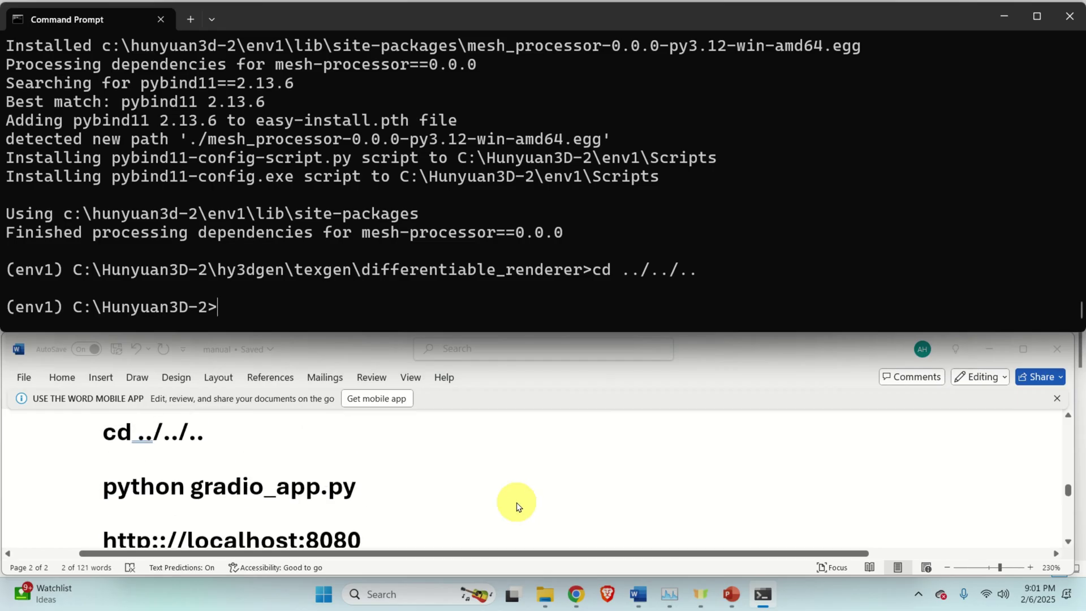
{"action": "triple_click", "coordinate": [293, 494]}
{"action": "right_click", "coordinate": [294, 493]}
{"action": "left_click", "coordinate": [355, 246]}
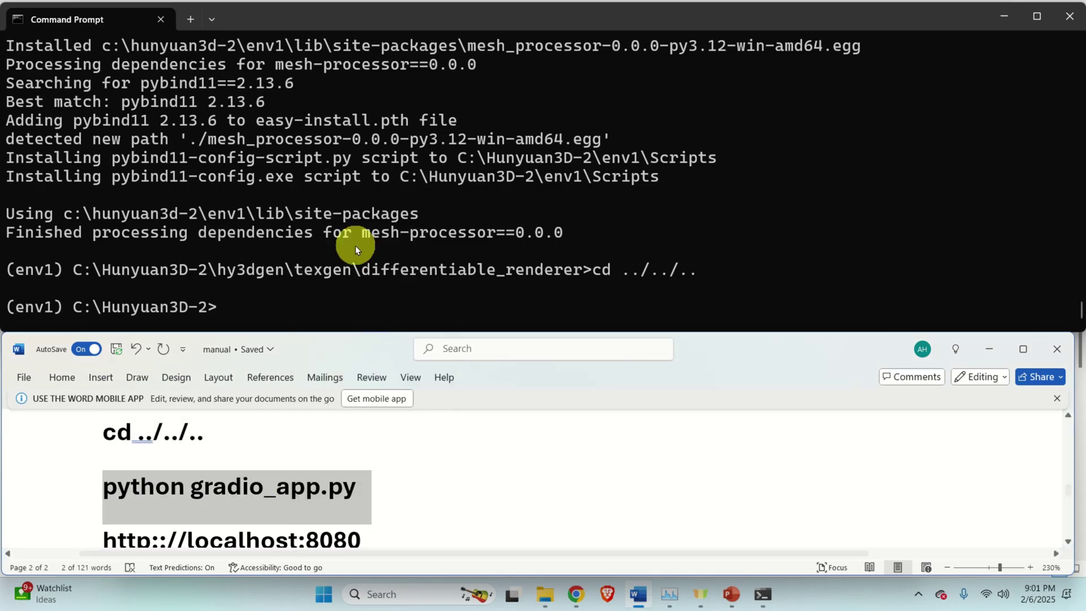
{"action": "right_click", "coordinate": [351, 313]}
{"action": "mouse_move", "coordinate": [1013, 342]}
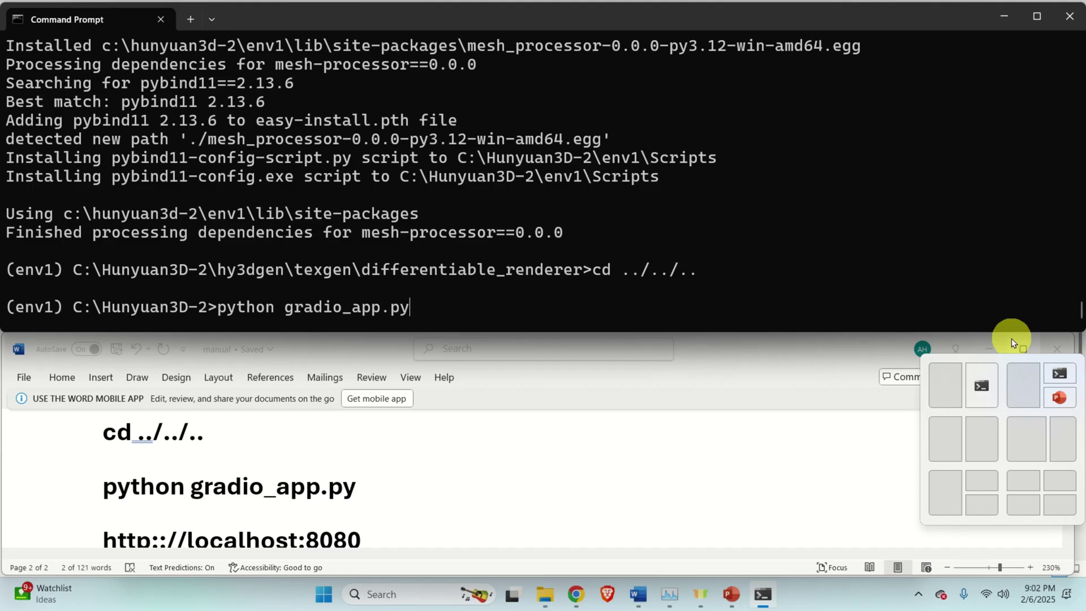
{"action": "key", "text": "Return"}
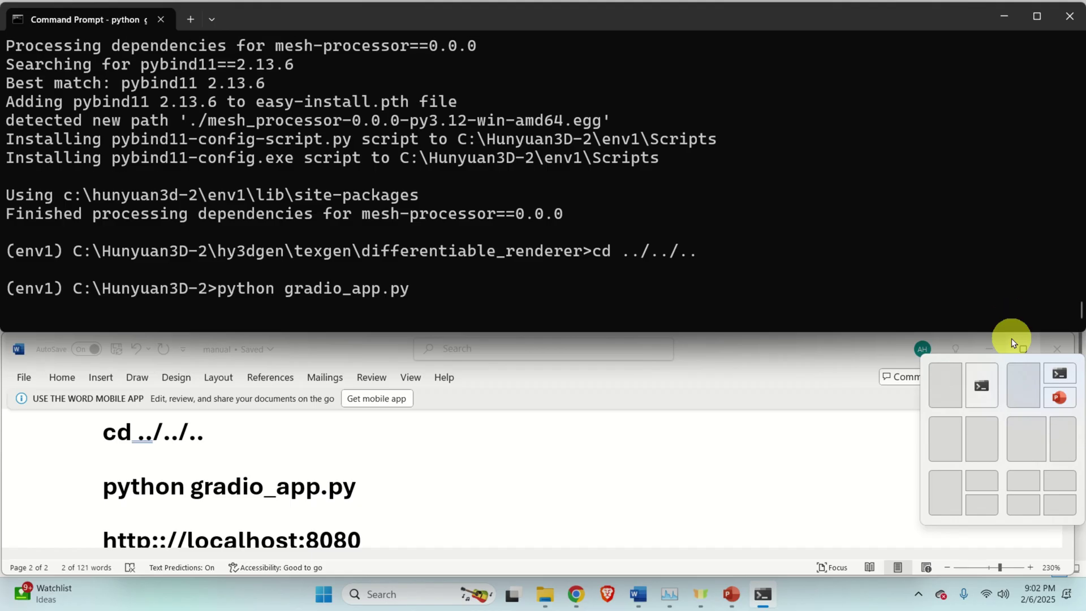
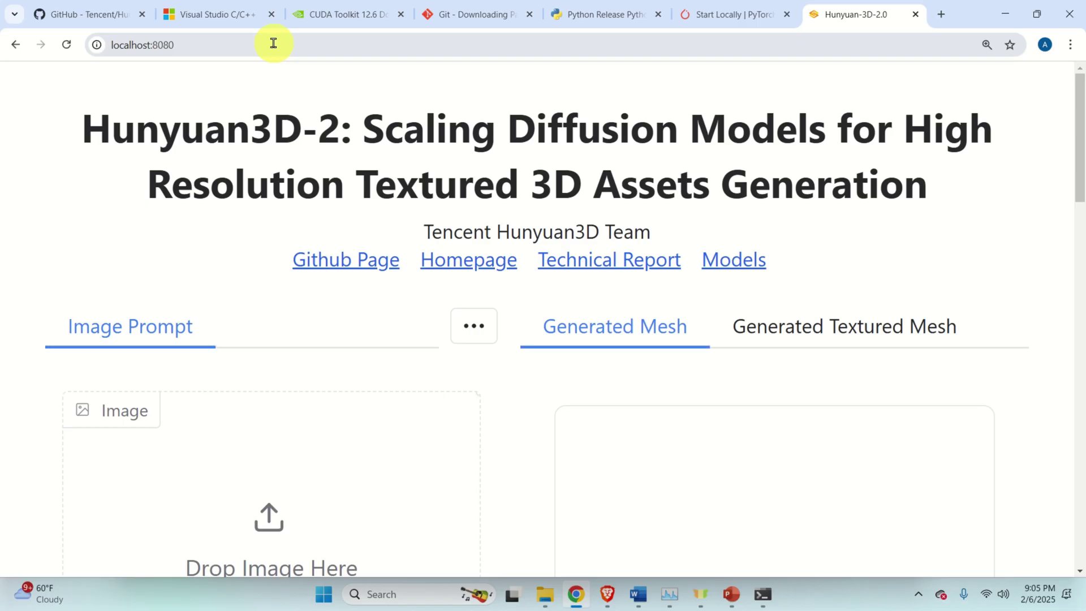
- Upload test1 from the Downloads folder as the image prompt on the localhost:8080 Hunyuan3D-2 page
{"action": "scroll", "coordinate": [255, 296], "scroll_direction": "down", "scroll_amount": 3}
{"action": "scroll", "coordinate": [265, 293], "scroll_direction": "up", "scroll_amount": 2}
{"action": "scroll", "coordinate": [269, 280], "scroll_direction": "up", "scroll_amount": 1}
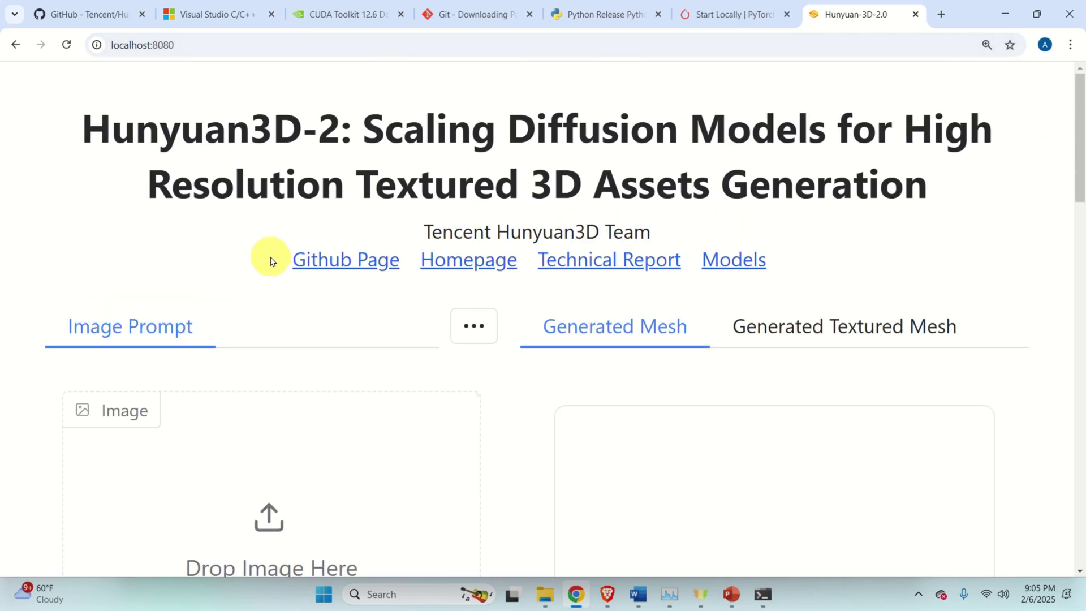
{"action": "scroll", "coordinate": [271, 255], "scroll_direction": "down", "scroll_amount": 4}
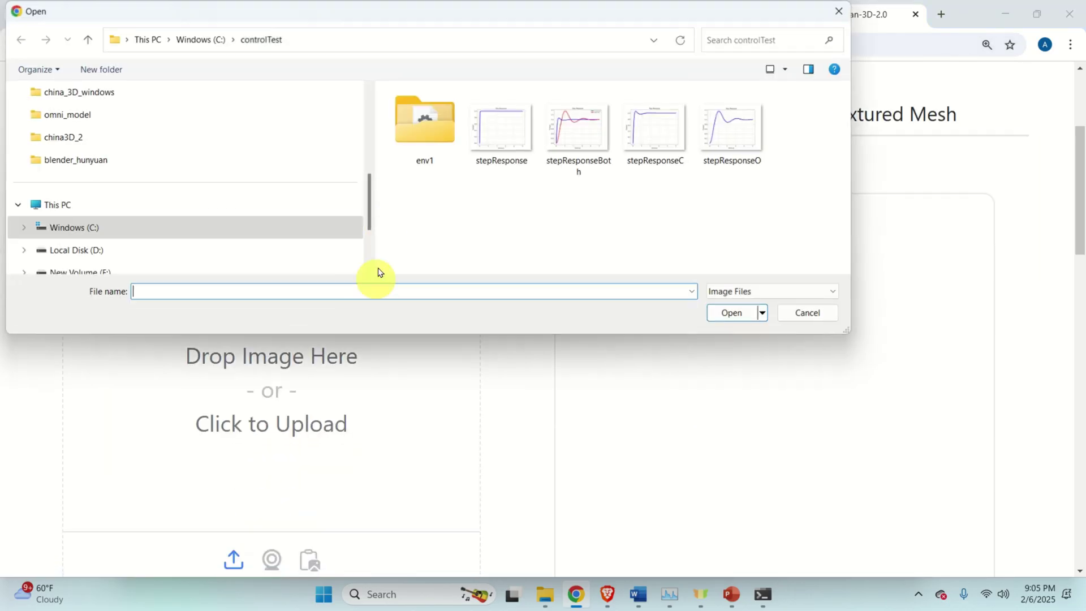
{"action": "left_click", "coordinate": [120, 224]}
{"action": "scroll", "coordinate": [121, 223], "scroll_direction": "up", "scroll_amount": 5}
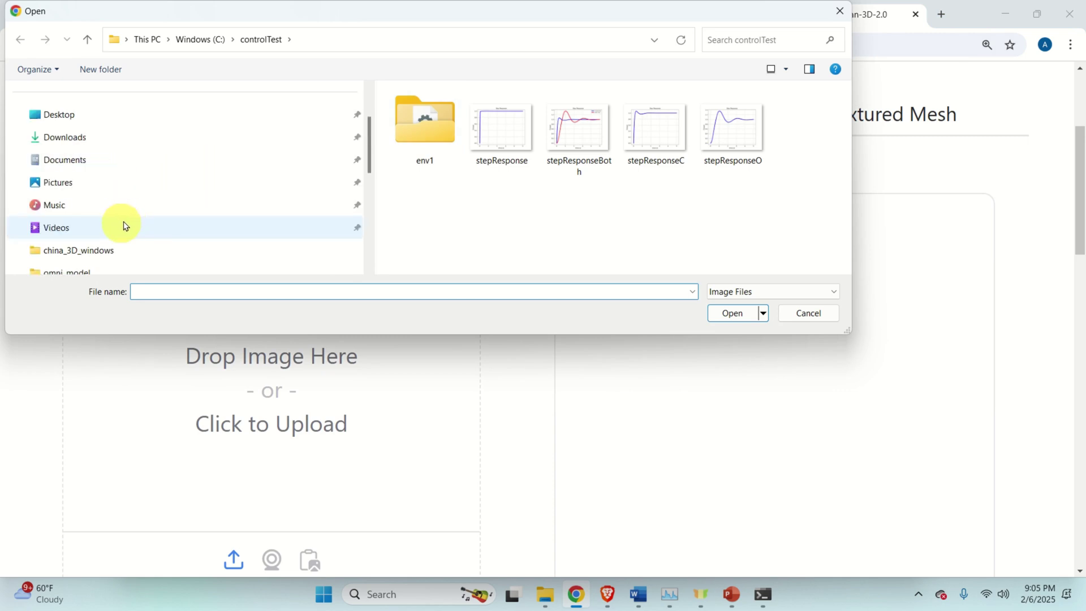
{"action": "left_click", "coordinate": [77, 210]}
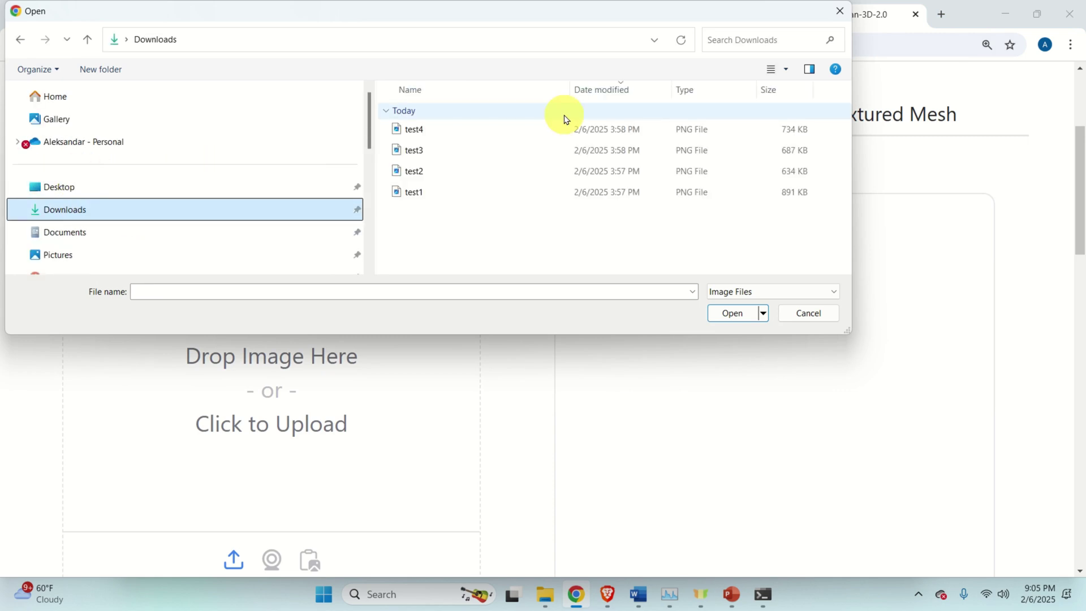
{"action": "left_click", "coordinate": [415, 192]}
{"action": "left_click", "coordinate": [732, 313]}
- Expand Advanced Options and set Inference Steps to 18
{"action": "scroll", "coordinate": [407, 281], "scroll_direction": "down", "scroll_amount": 6}
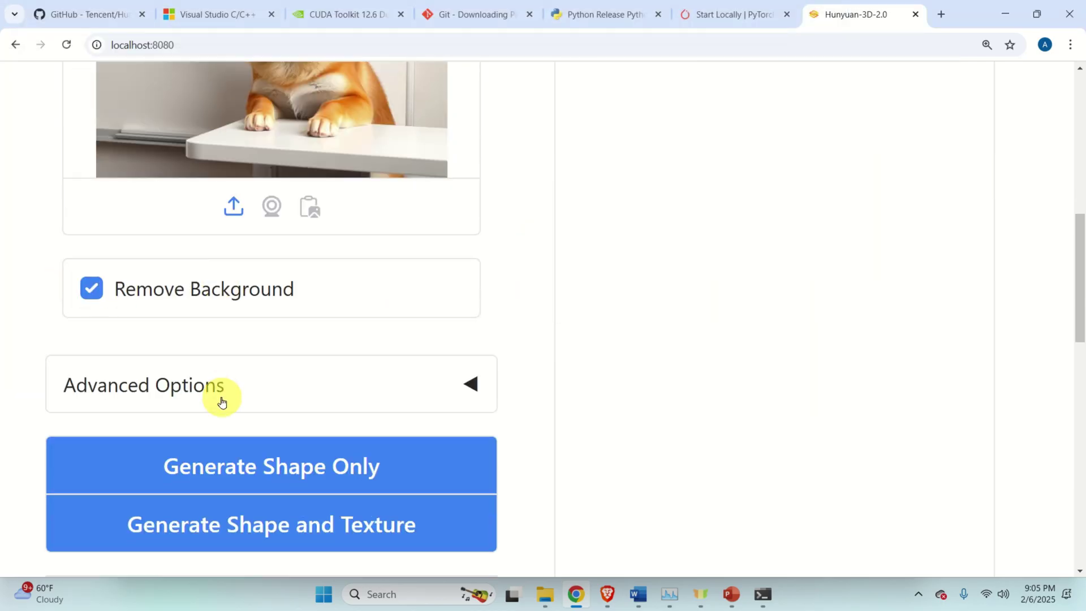
{"action": "left_click", "coordinate": [213, 383]}
{"action": "scroll", "coordinate": [298, 328], "scroll_direction": "down", "scroll_amount": 2}
{"action": "left_click_drag", "start_coordinate": [171, 347], "coordinate": [160, 347]}
{"action": "left_click", "coordinate": [162, 347]}
{"action": "left_click", "coordinate": [163, 347]}
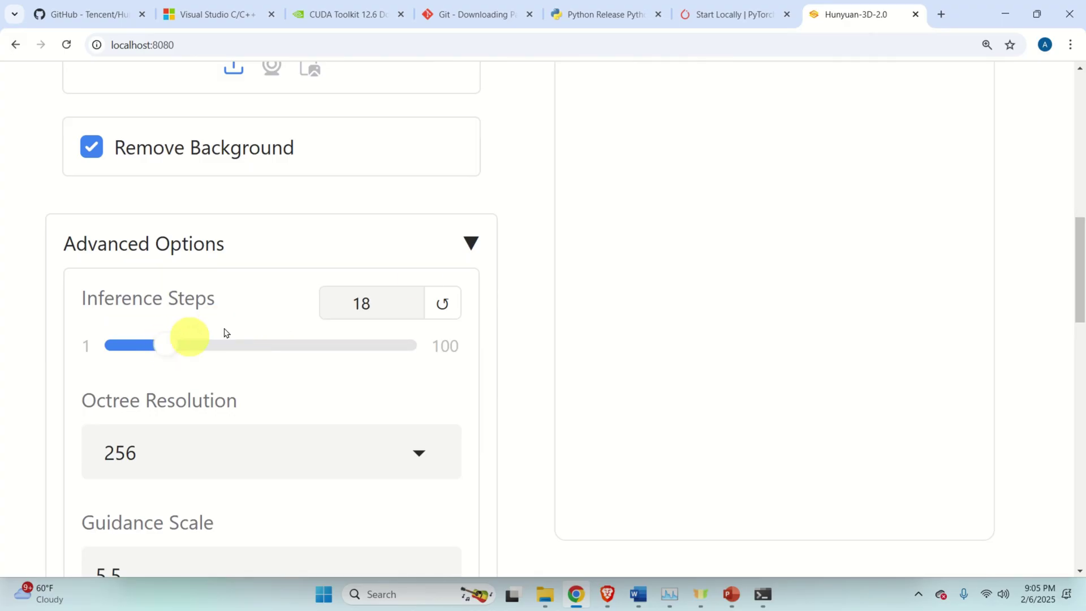
- Start Generate Shape Only for the uploaded image and return to the Generated Mesh area to watch its progress
{"action": "scroll", "coordinate": [679, 262], "scroll_direction": "down", "scroll_amount": 10}
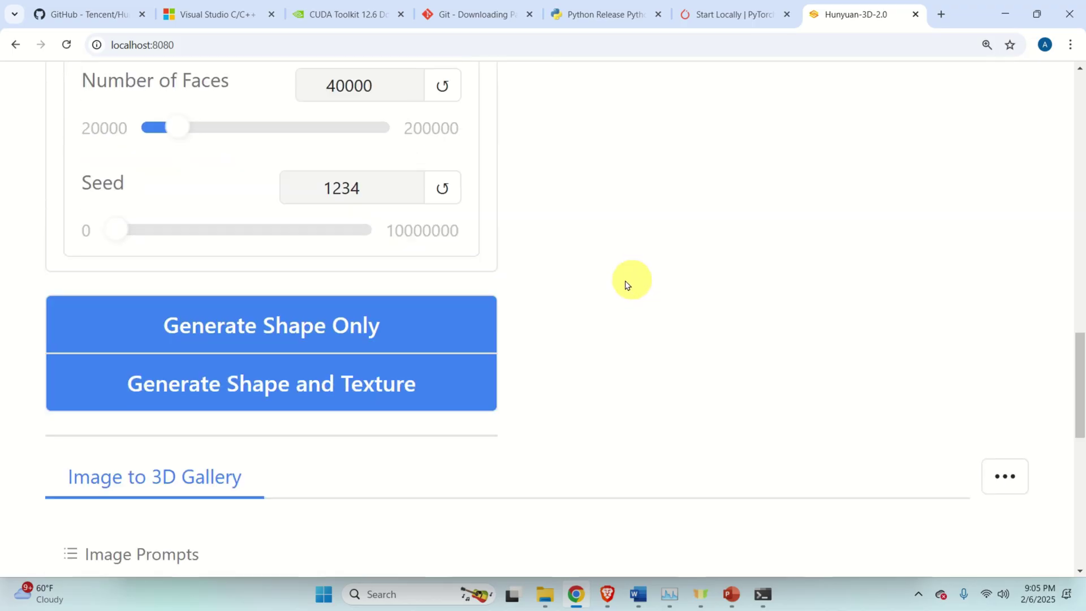
{"action": "left_click", "coordinate": [332, 338]}
{"action": "scroll", "coordinate": [722, 335], "scroll_direction": "up", "scroll_amount": 12}
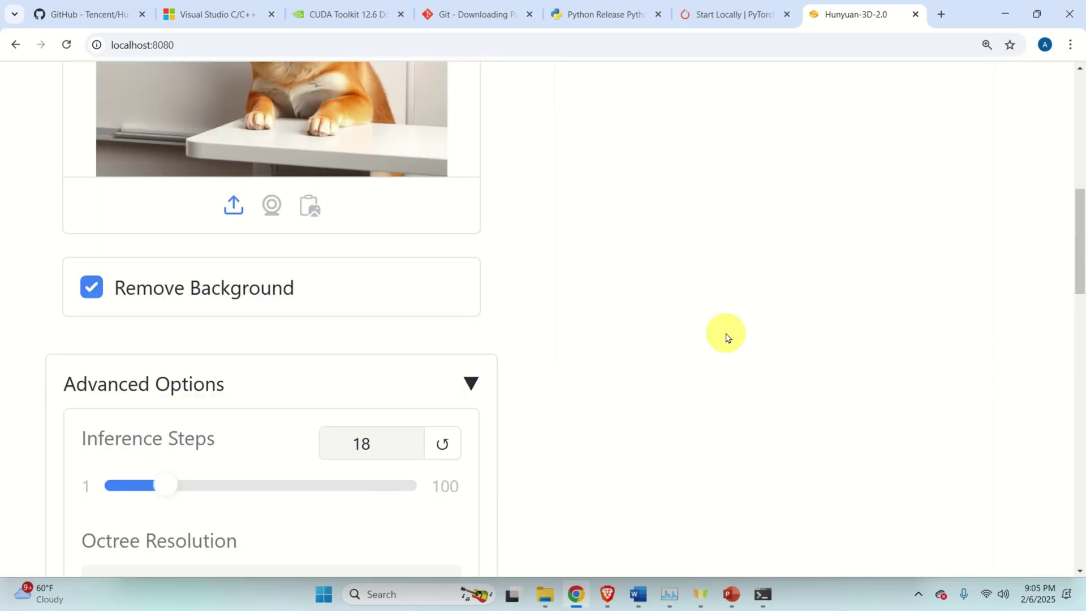
{"action": "scroll", "coordinate": [743, 343], "scroll_direction": "up", "scroll_amount": 1, "text": "ctrl"}
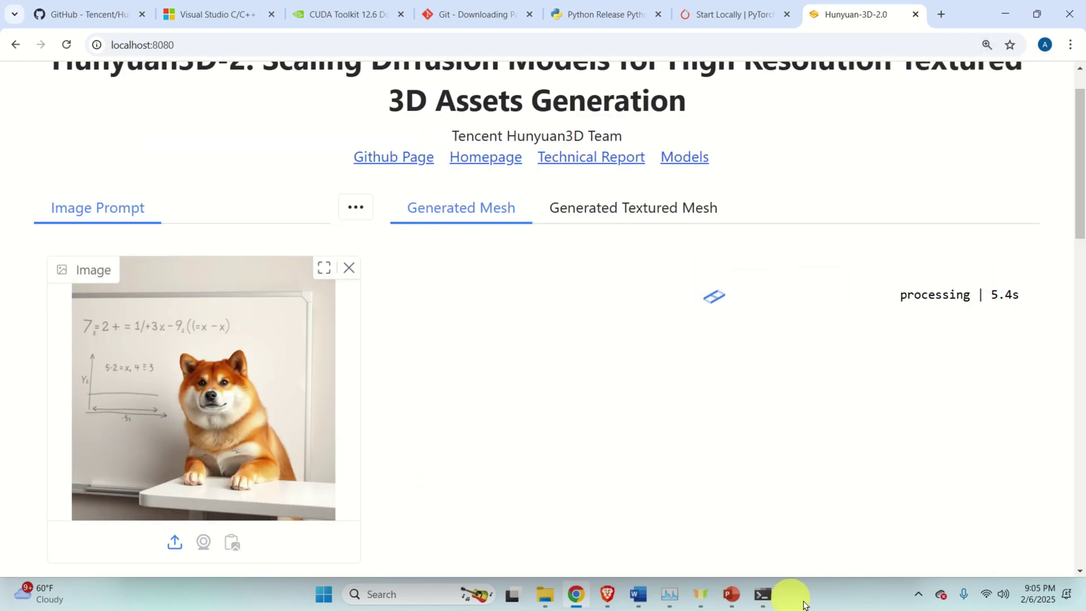
- Check the GPU performance graphs in Task Manager while the shape is generating
{"action": "left_click", "coordinate": [673, 605]}
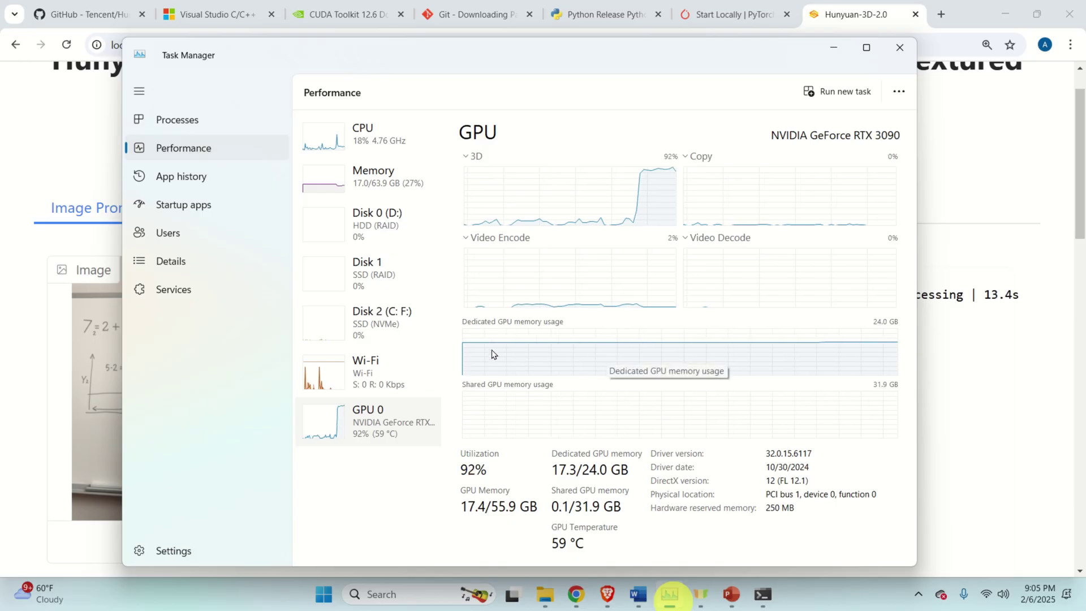
{"action": "left_click", "coordinate": [917, 349]}
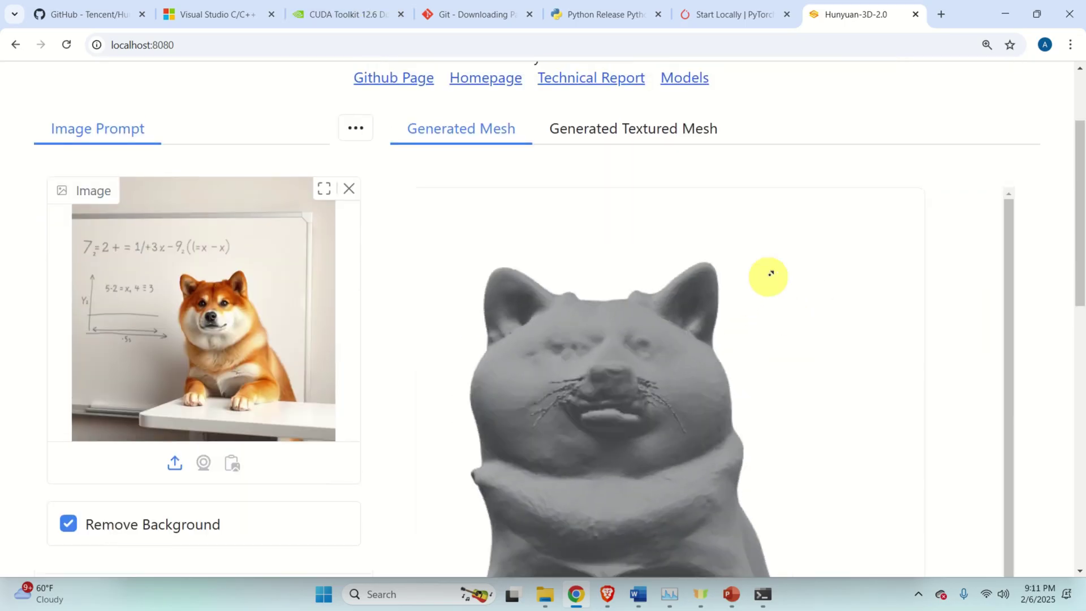
- Rotate the generated dog mesh and inspect its shape from several sides against the source image
{"action": "scroll", "coordinate": [792, 294], "scroll_direction": "up", "scroll_amount": 2}
{"action": "left_click_drag", "start_coordinate": [792, 294], "coordinate": [884, 334]}
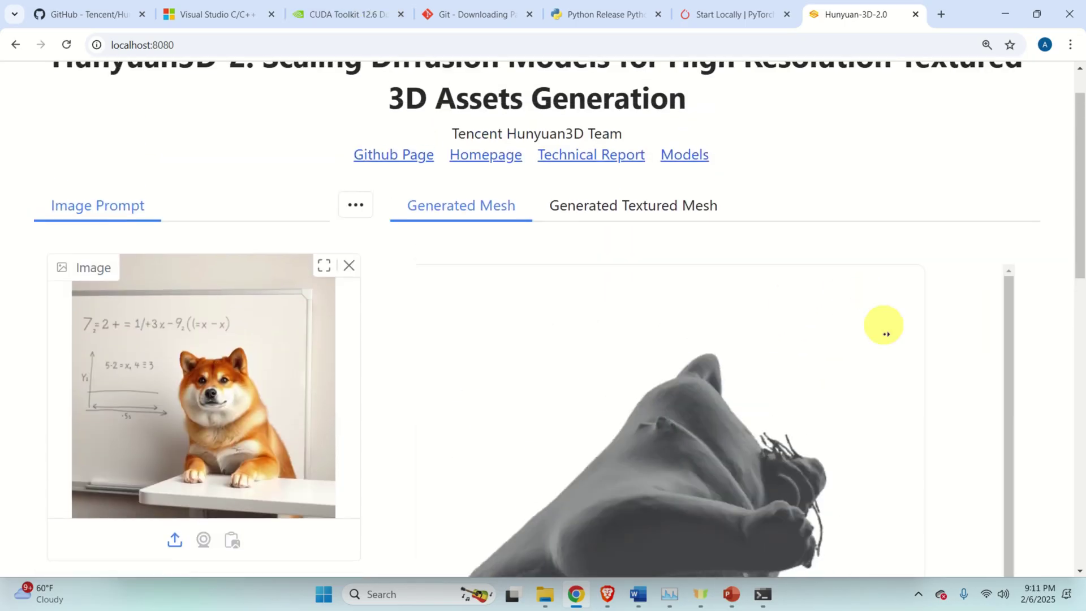
{"action": "scroll", "coordinate": [885, 334], "scroll_direction": "down", "scroll_amount": 5}
{"action": "left_click_drag", "start_coordinate": [788, 453], "coordinate": [824, 334]}
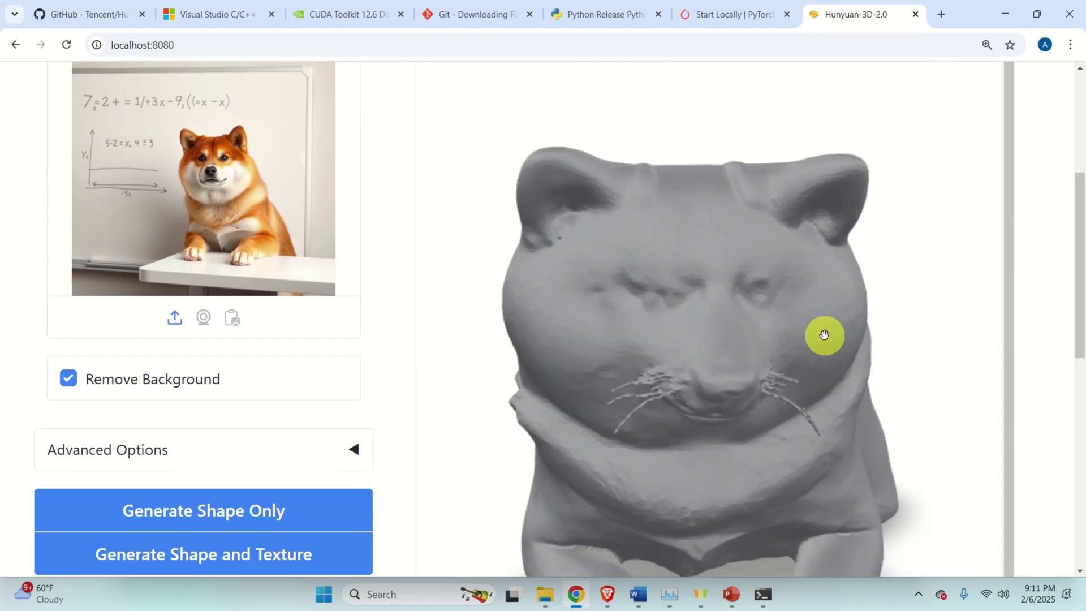
{"action": "scroll", "coordinate": [825, 334], "scroll_direction": "down", "scroll_amount": 3}
{"action": "scroll", "coordinate": [875, 221], "scroll_direction": "up", "scroll_amount": 2}
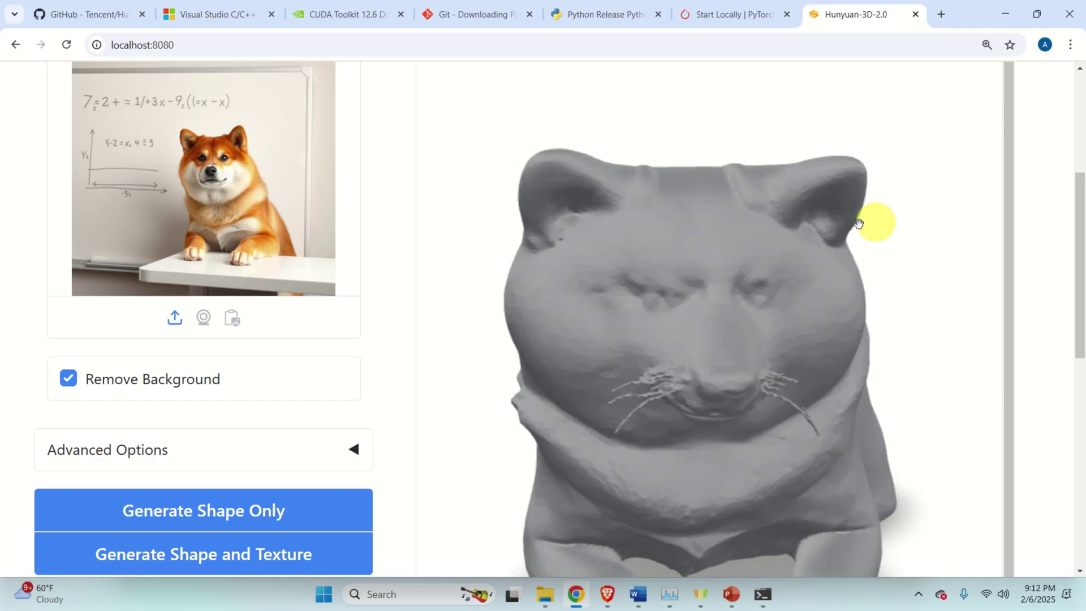
{"action": "scroll", "coordinate": [7, 296], "scroll_direction": "up", "scroll_amount": 2}
{"action": "scroll", "coordinate": [54, 284], "scroll_direction": "up", "scroll_amount": 3}
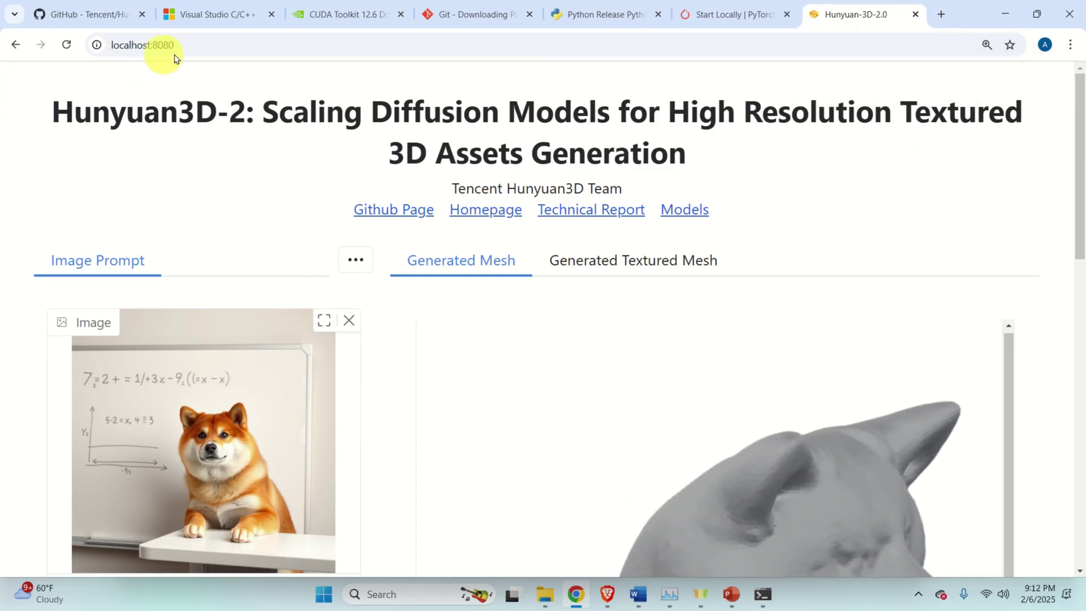
- Close the localhost:8080 page and stop the Gradio server running in Command Prompt
{"action": "left_click", "coordinate": [916, 14]}
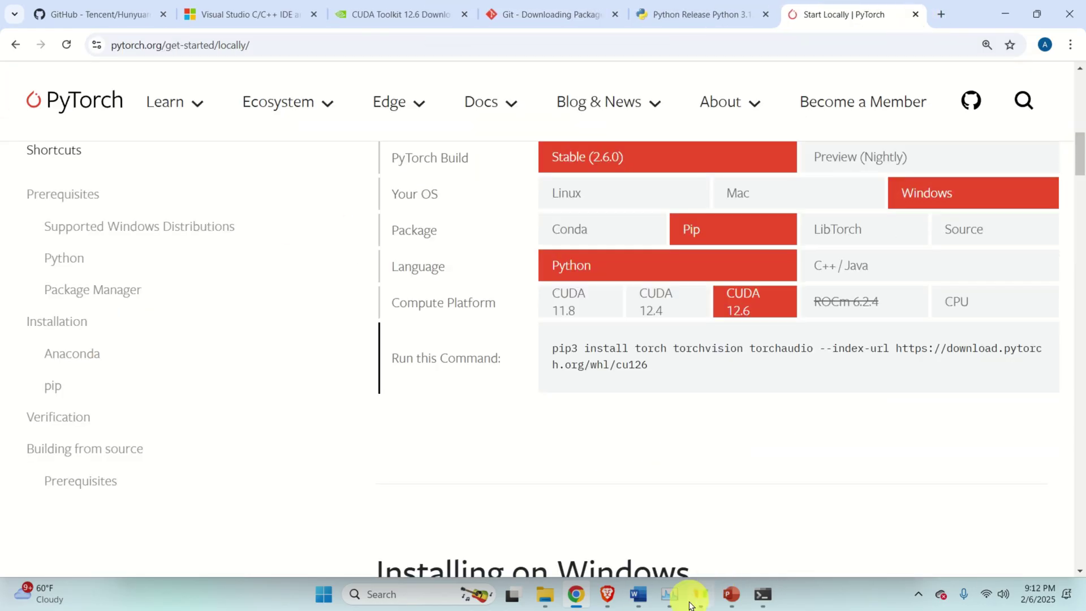
{"action": "left_click", "coordinate": [763, 594]}
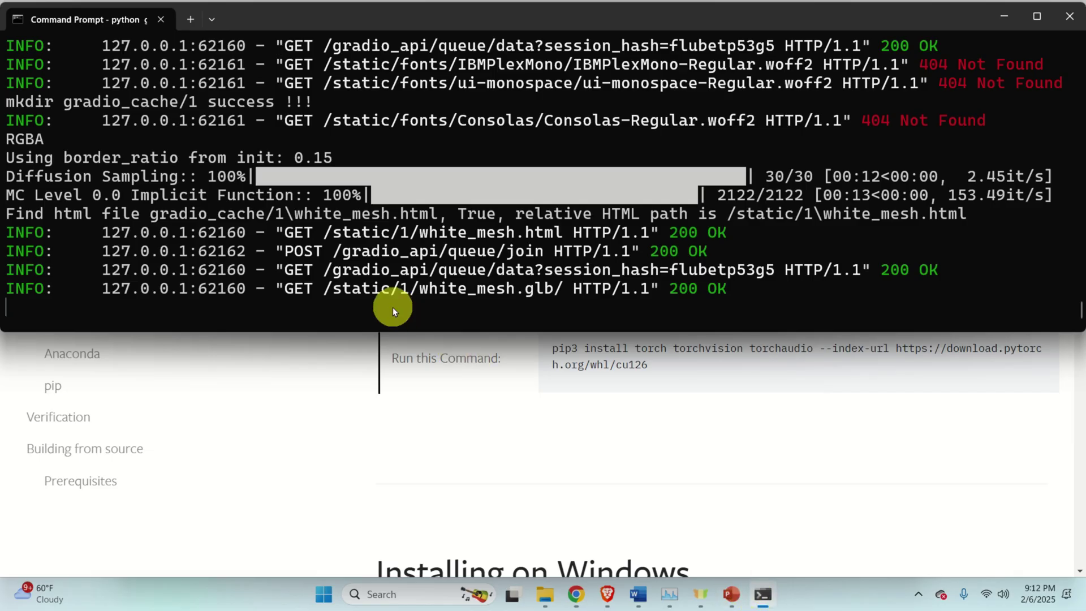
{"action": "key", "text": "ctrl+c"}
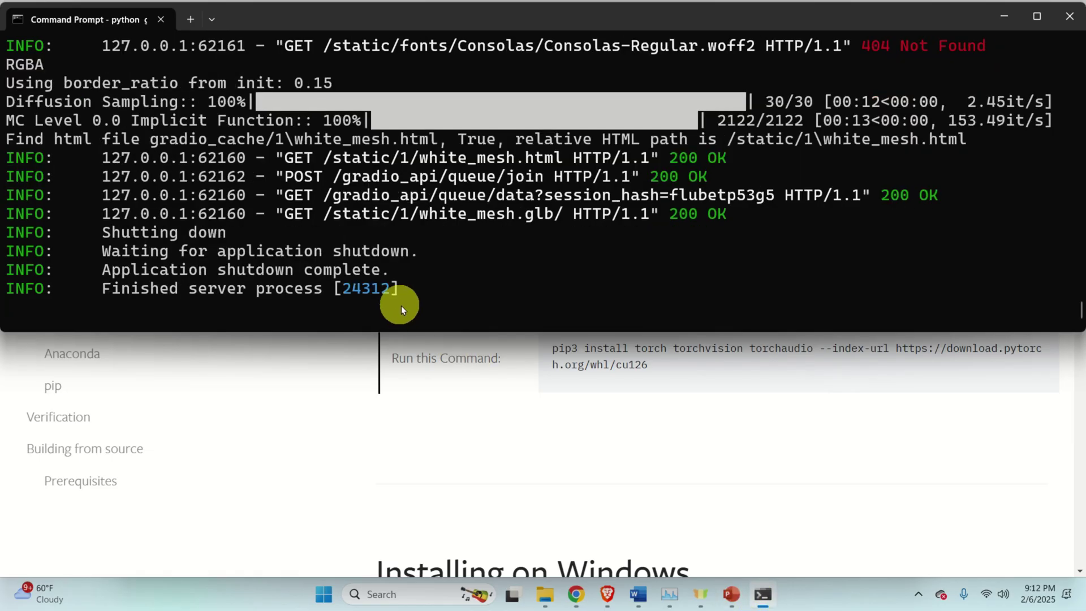
- Copy python api_server.py --host 0.0.0.0 --port 8080 from the Word instructions and run it in the Hunyuan3D-2 folder
{"action": "left_click", "coordinate": [638, 594]}
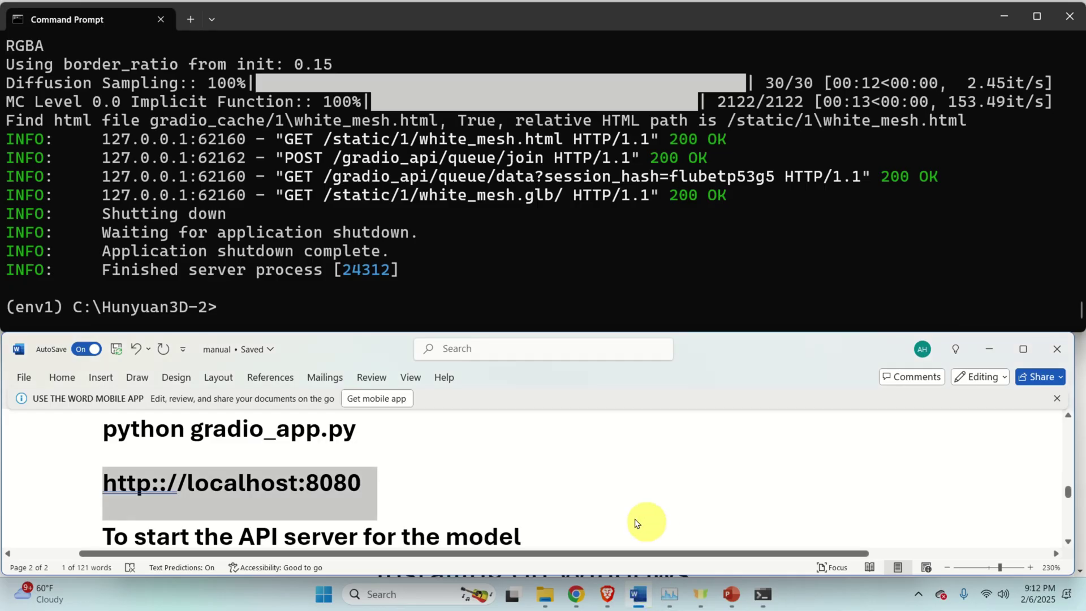
{"action": "scroll", "coordinate": [634, 523], "scroll_direction": "down", "scroll_amount": 2}
{"action": "left_click", "coordinate": [509, 486]}
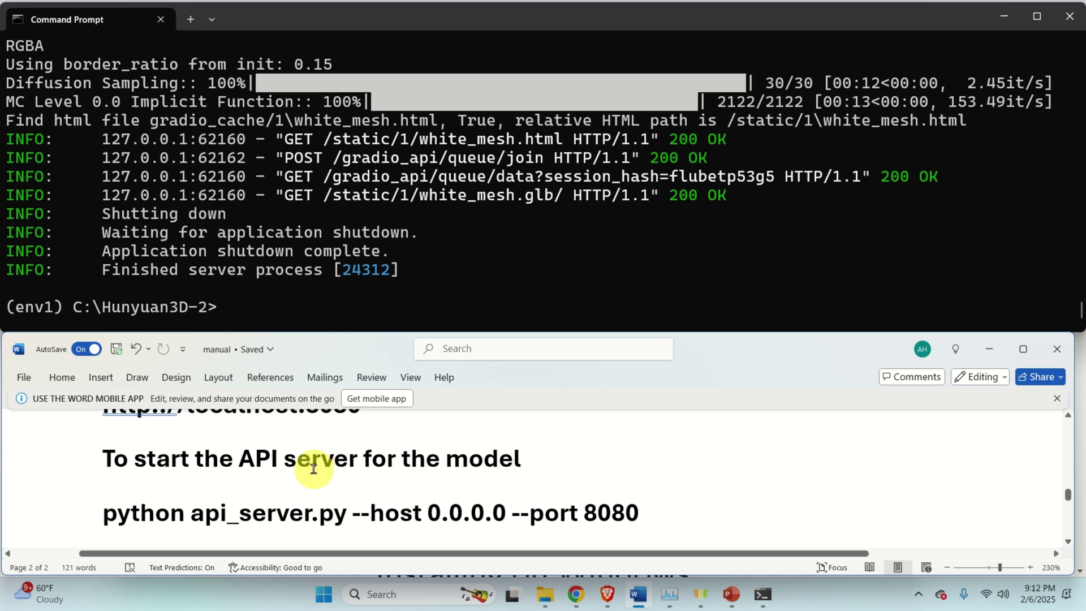
{"action": "triple_click", "coordinate": [206, 516]}
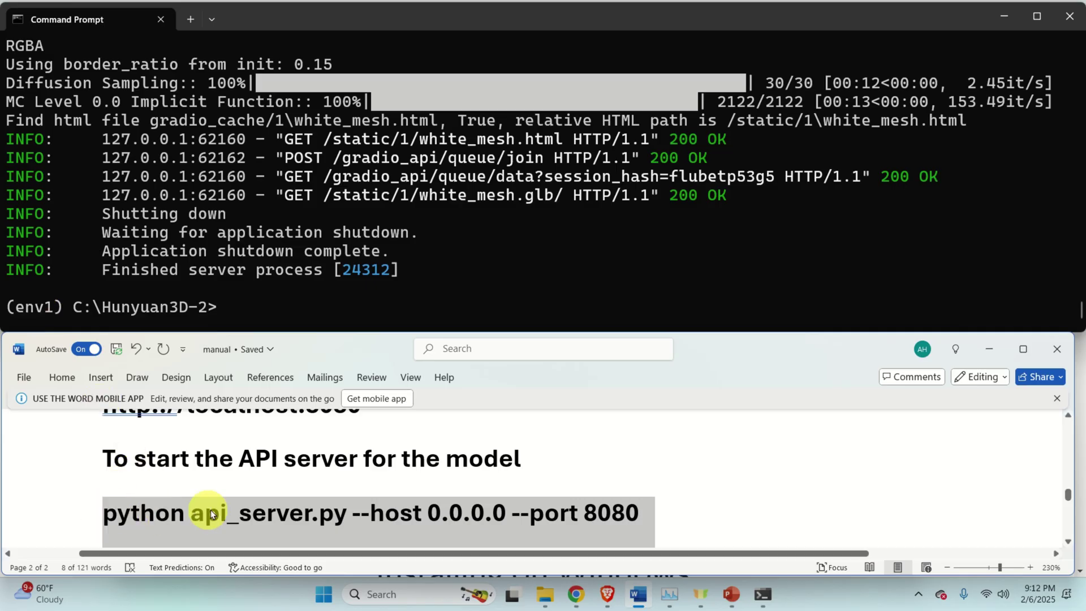
{"action": "left_click_drag", "start_coordinate": [676, 508], "coordinate": [106, 528]}
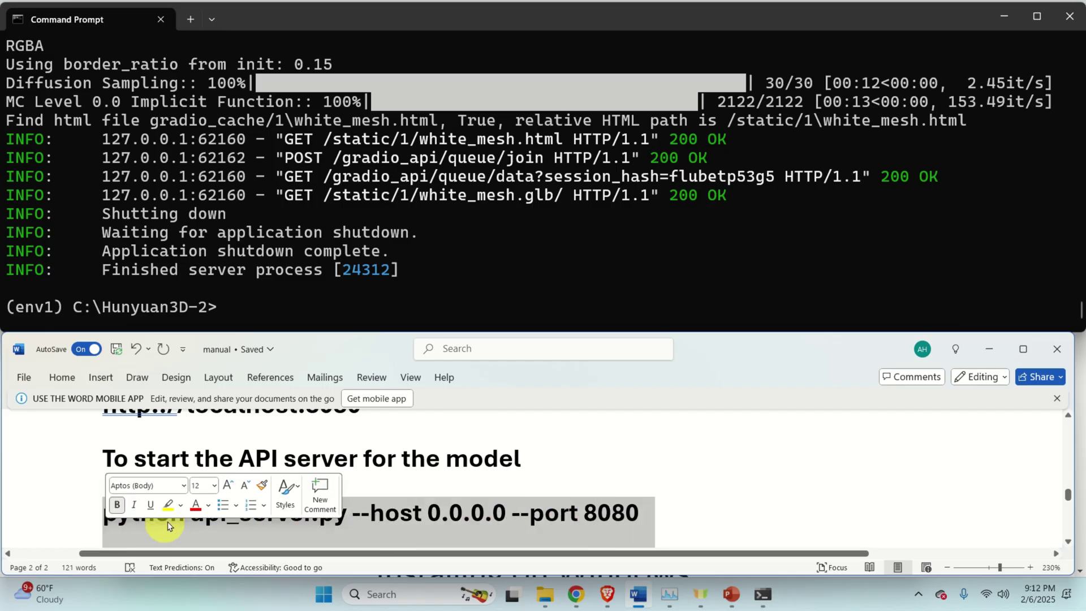
{"action": "right_click", "coordinate": [243, 523]}
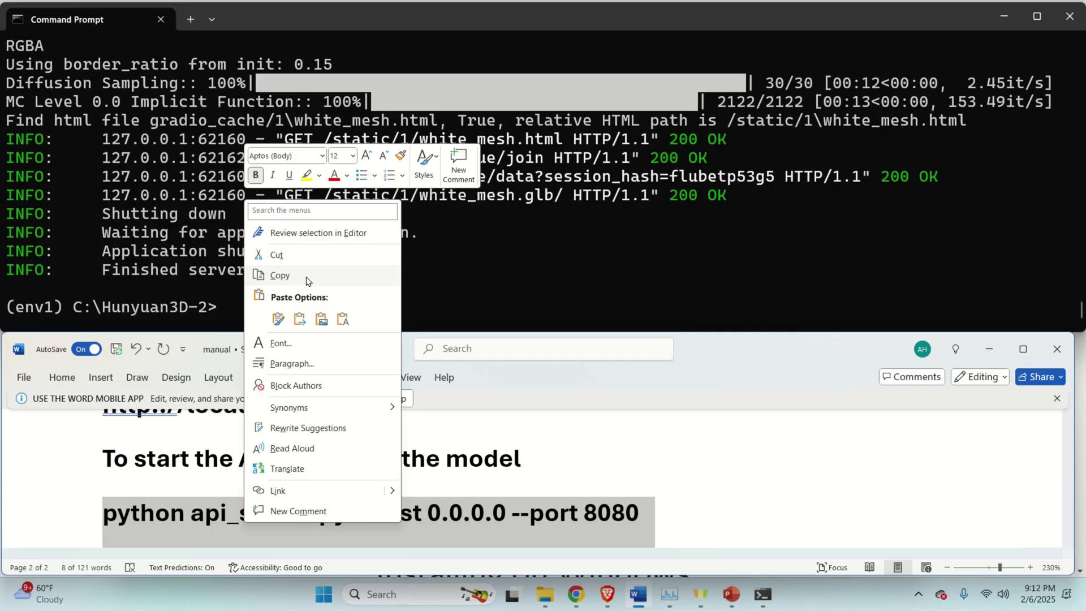
{"action": "left_click", "coordinate": [307, 279]}
{"action": "left_click", "coordinate": [294, 308]}
{"action": "key", "text": "ctrl+v"}
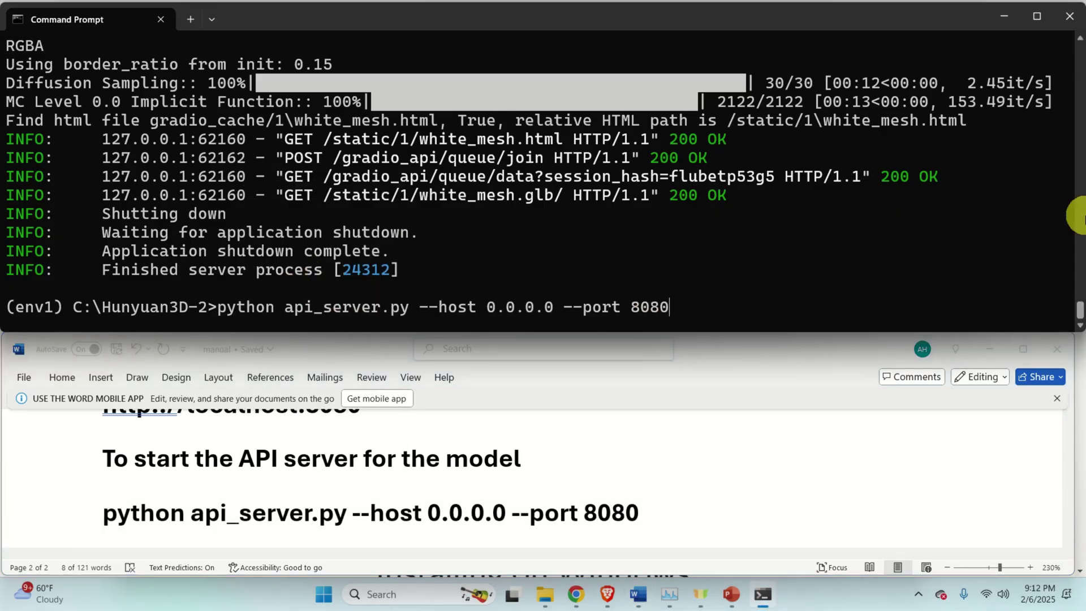
{"action": "key", "text": "Return"}
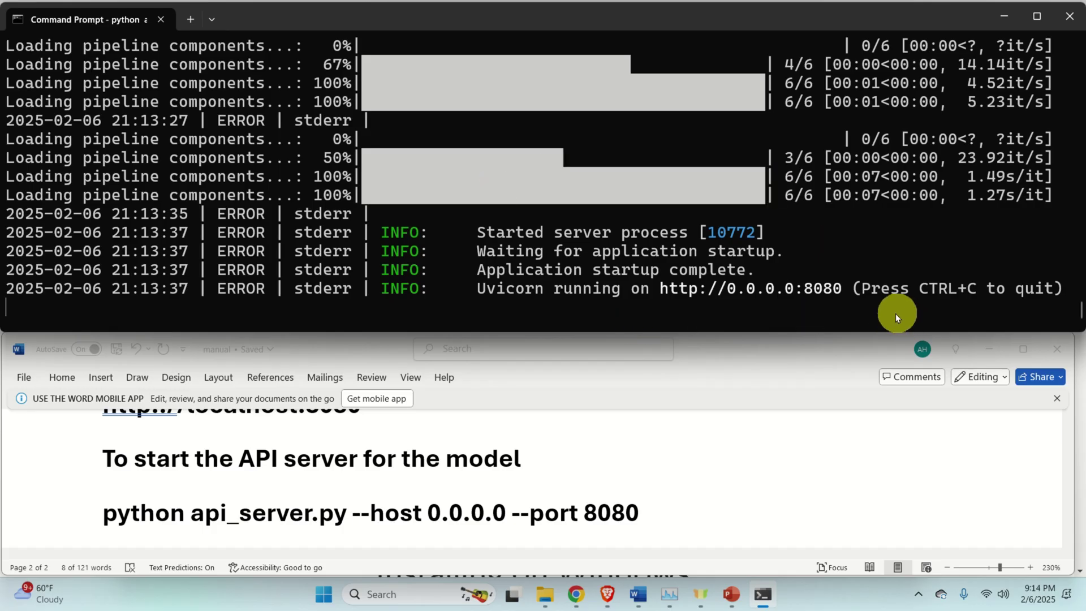
- Launch Blender 4.3 and dismiss its splash screen
{"action": "left_click", "coordinate": [323, 592]}
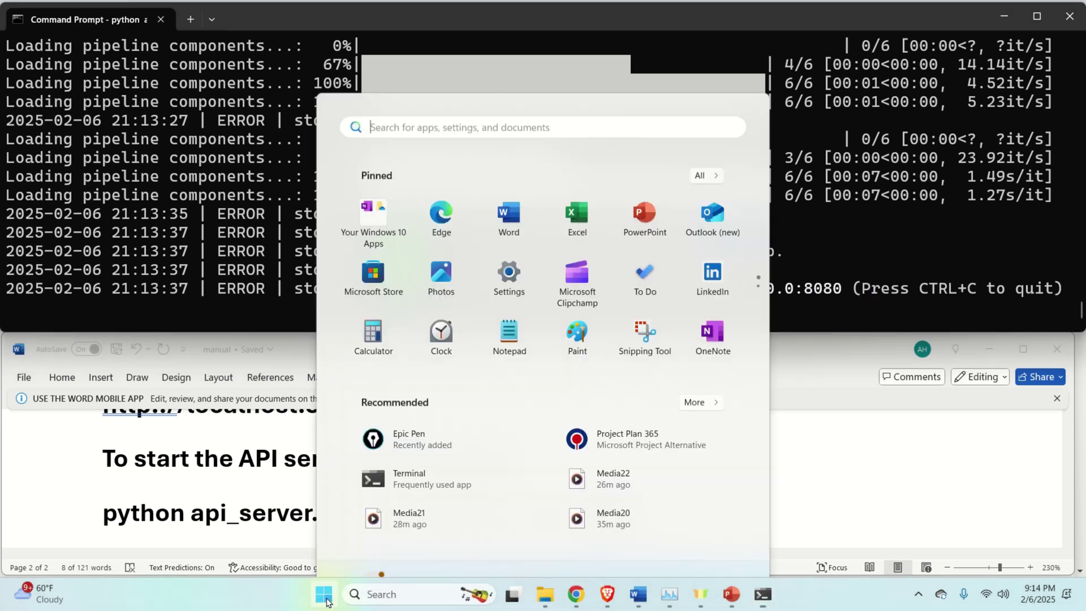
{"action": "type", "text": "ble"}
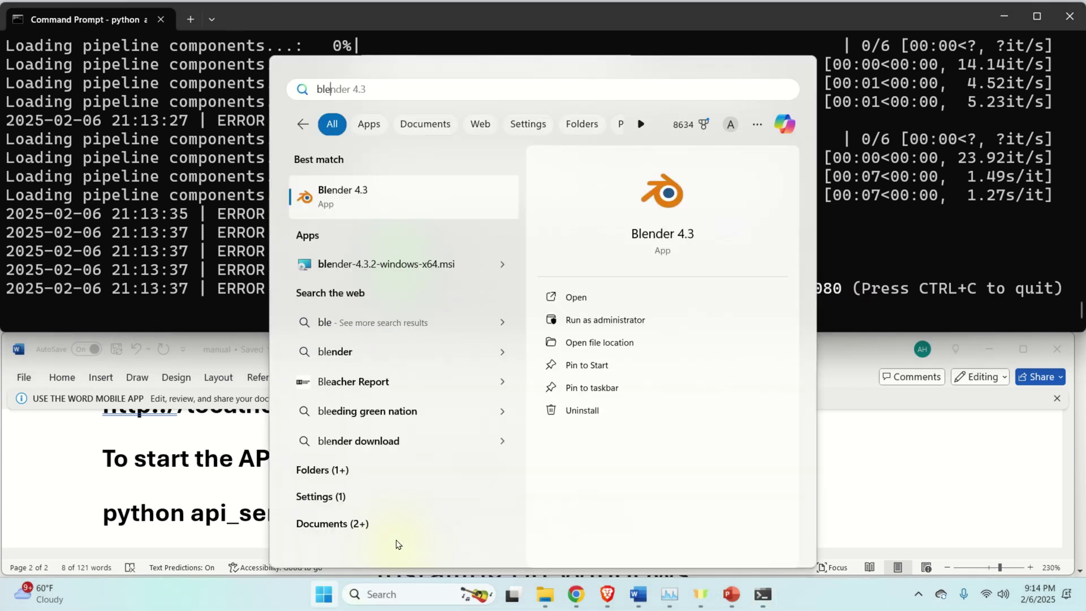
{"action": "left_click", "coordinate": [404, 211]}
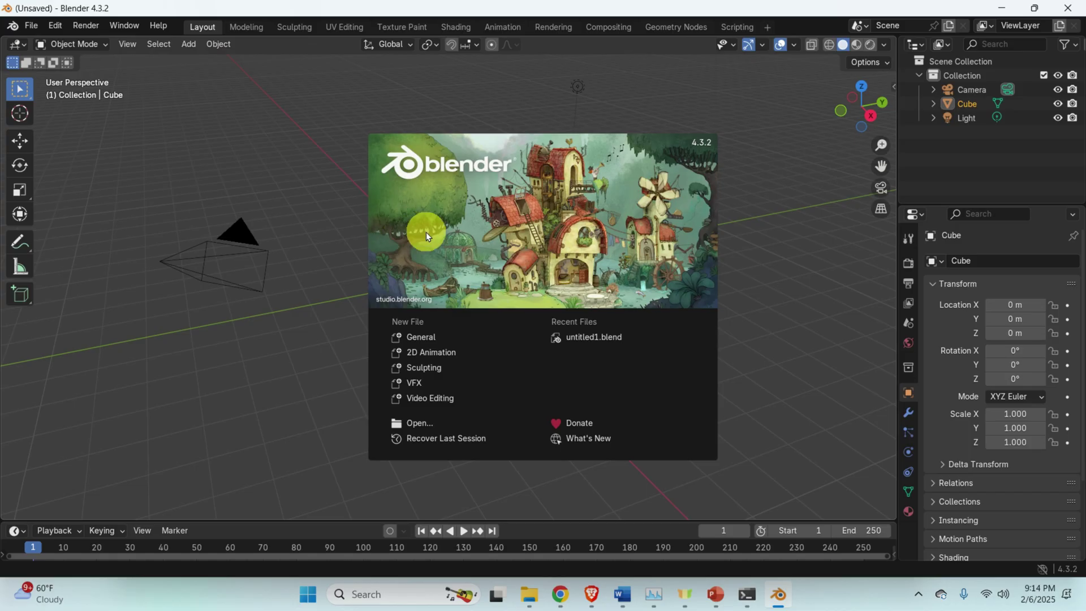
{"action": "left_click", "coordinate": [719, 263]}
- Delete the default cube from the scene
{"action": "left_click", "coordinate": [589, 287]}
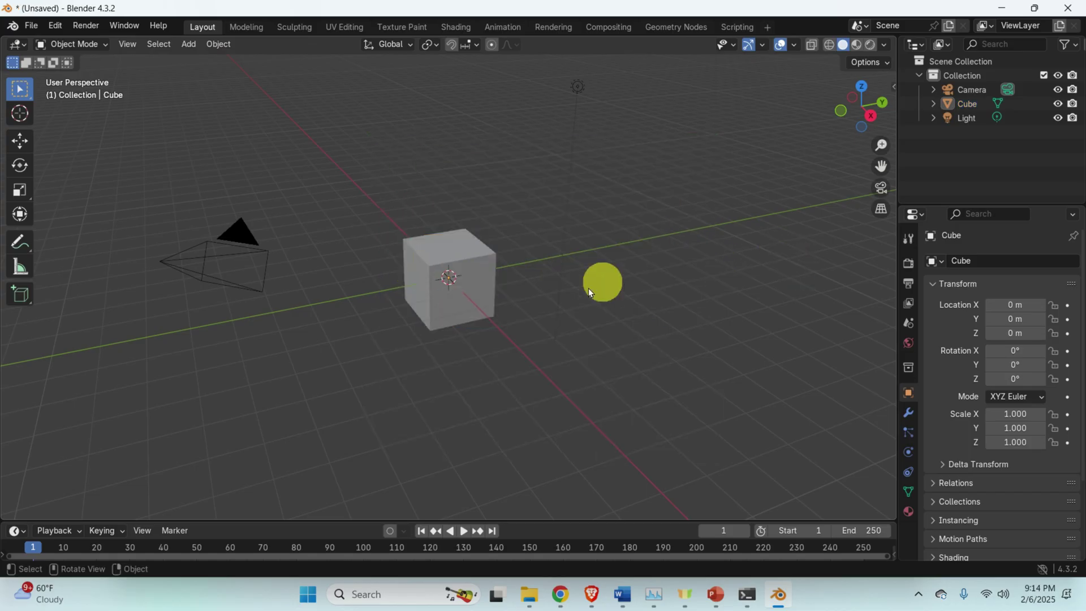
{"action": "left_click", "coordinate": [490, 283]}
{"action": "key", "text": "Delete"}
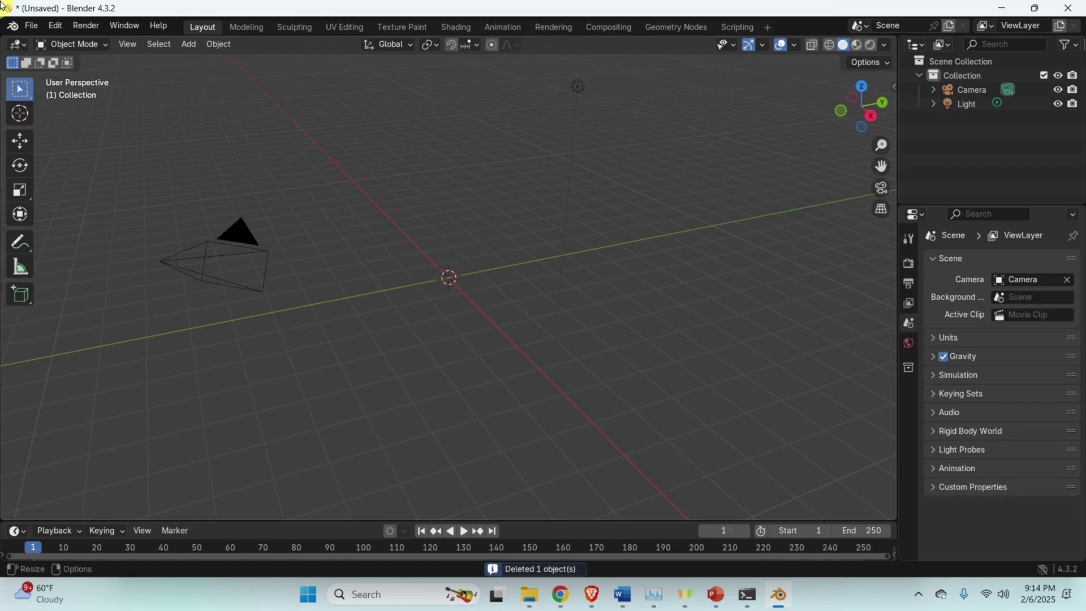
- Install the add-on blender_addon.py from C:\Hunyuan3D-2 through Blender's add-on preferences
{"action": "left_click", "coordinate": [55, 25]}
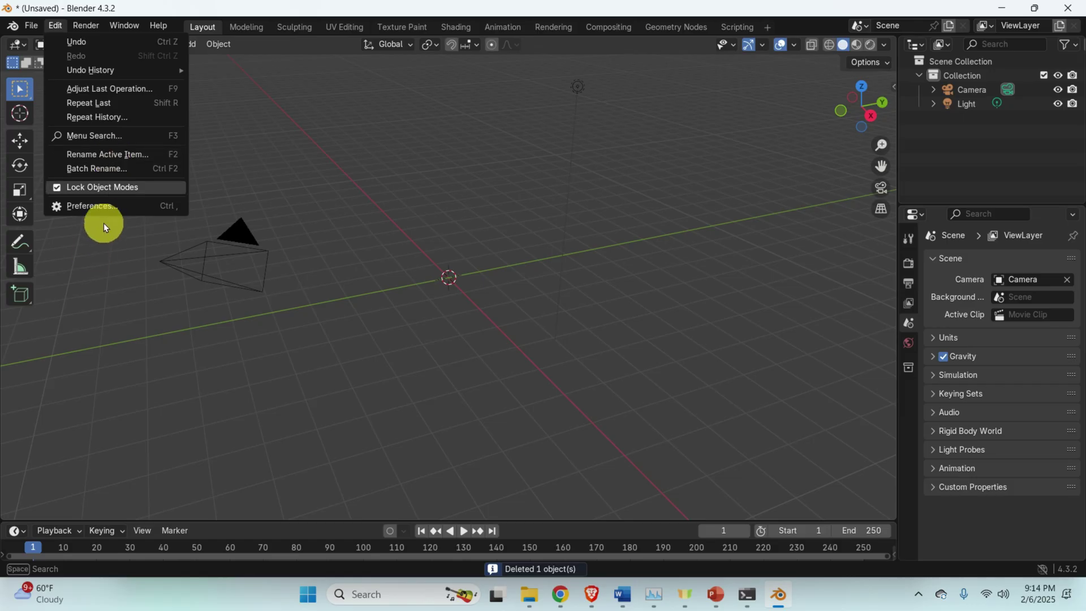
{"action": "left_click", "coordinate": [109, 205]}
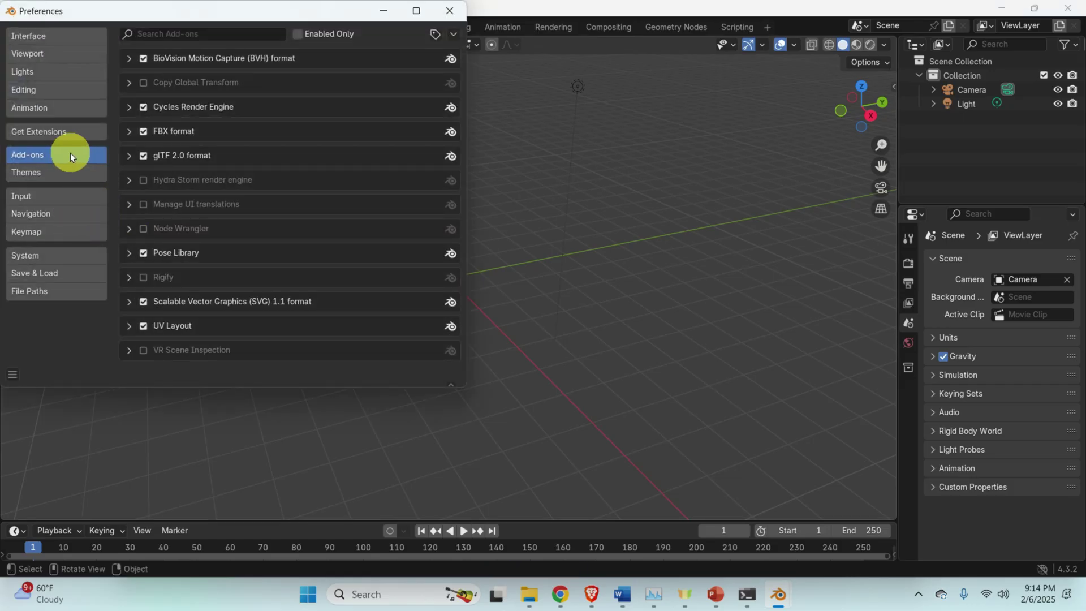
{"action": "left_click", "coordinate": [452, 33]}
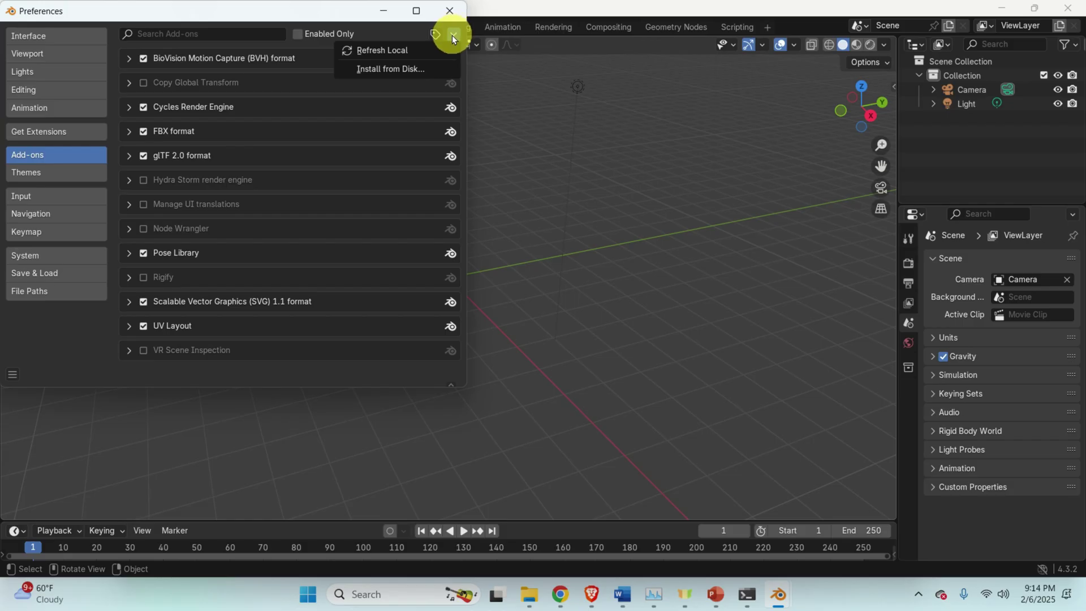
{"action": "left_click", "coordinate": [423, 69]}
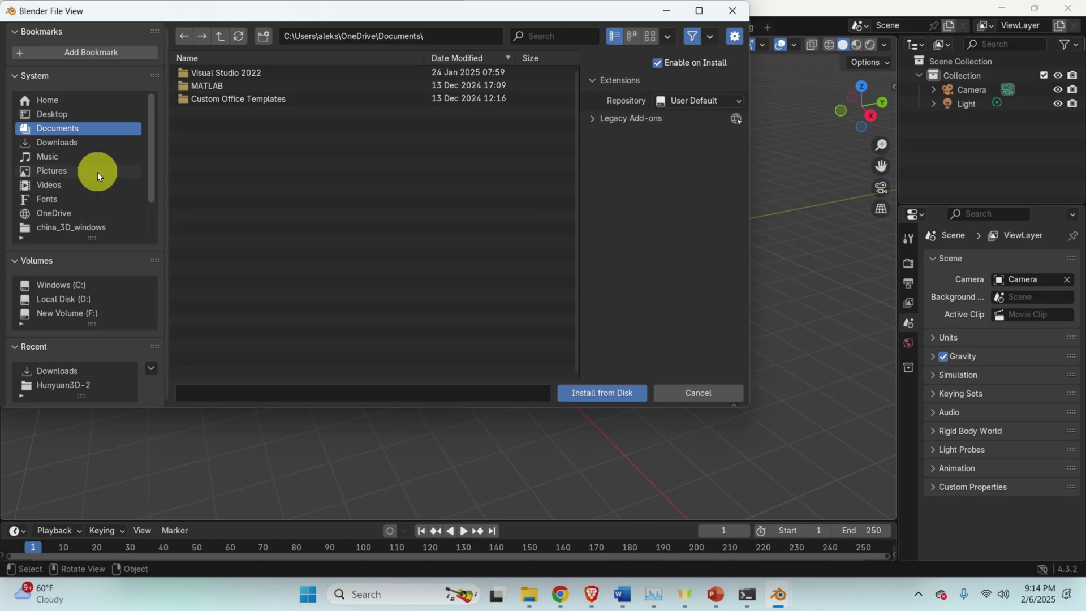
{"action": "left_click", "coordinate": [76, 286]}
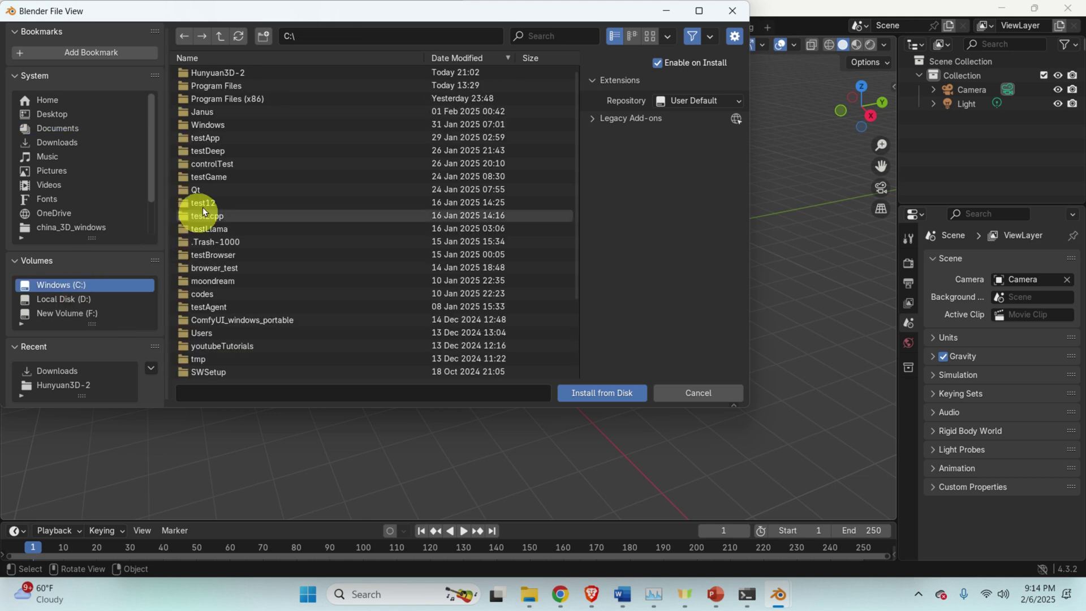
{"action": "left_click", "coordinate": [239, 73]}
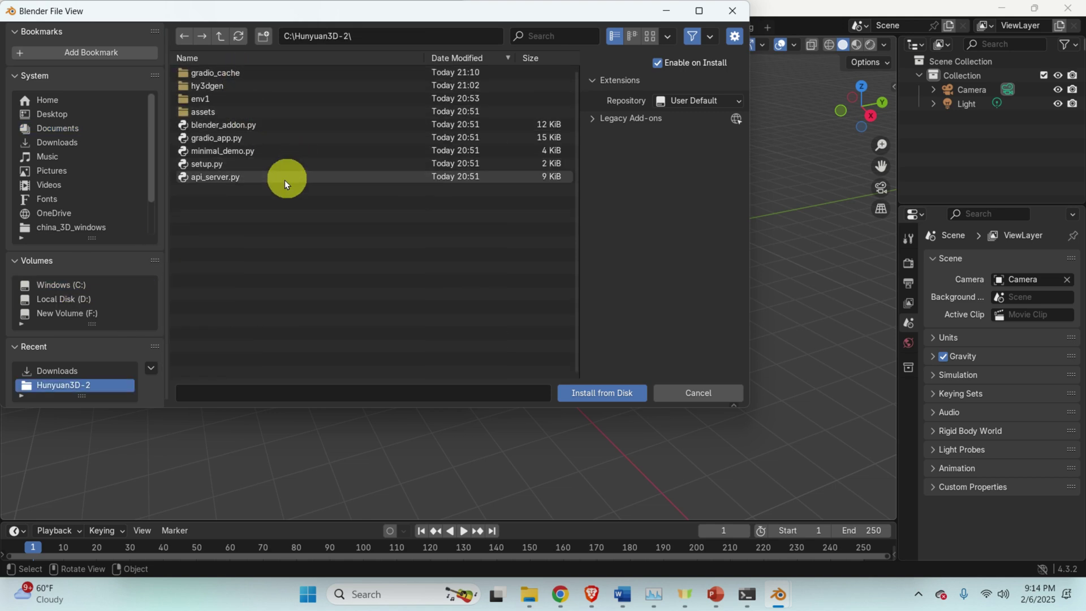
{"action": "left_click", "coordinate": [237, 125]}
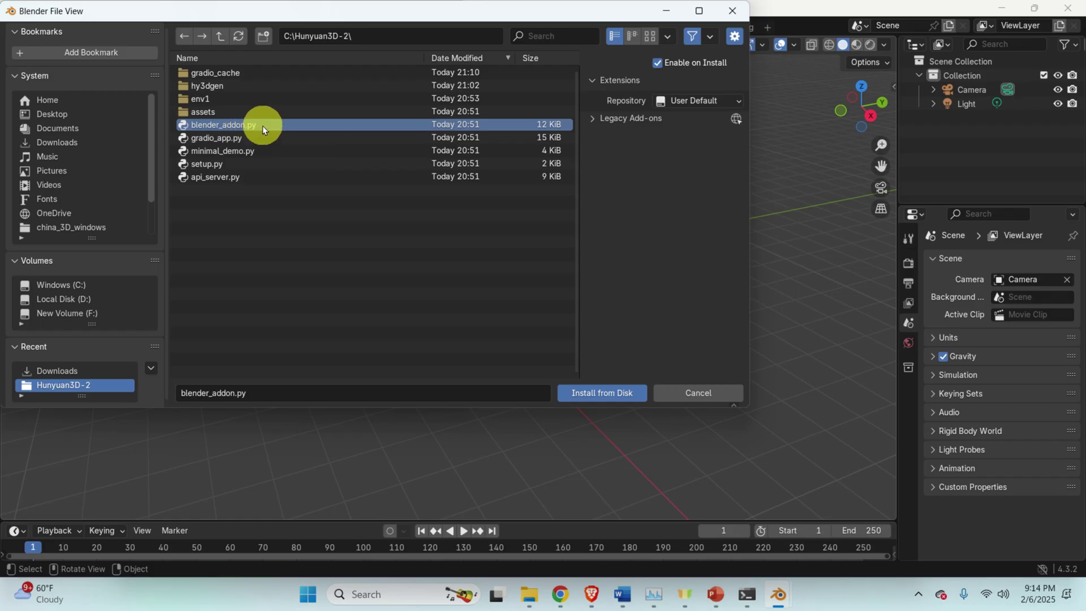
{"action": "left_click", "coordinate": [614, 391]}
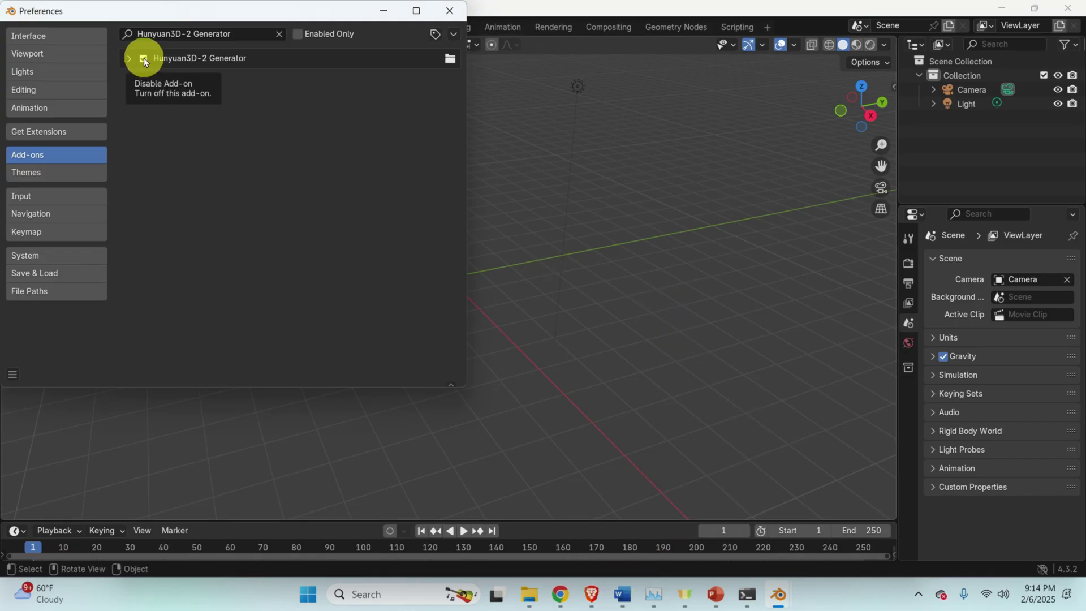
- Save the Blender preferences and close the Preferences window
{"action": "left_click", "coordinate": [56, 276]}
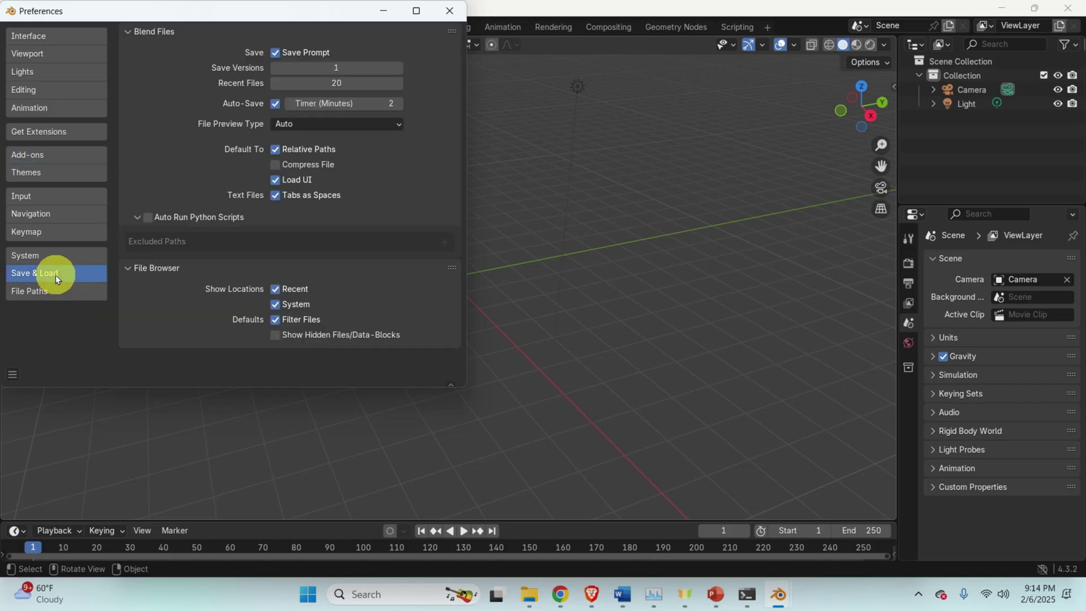
{"action": "left_click", "coordinate": [13, 374]}
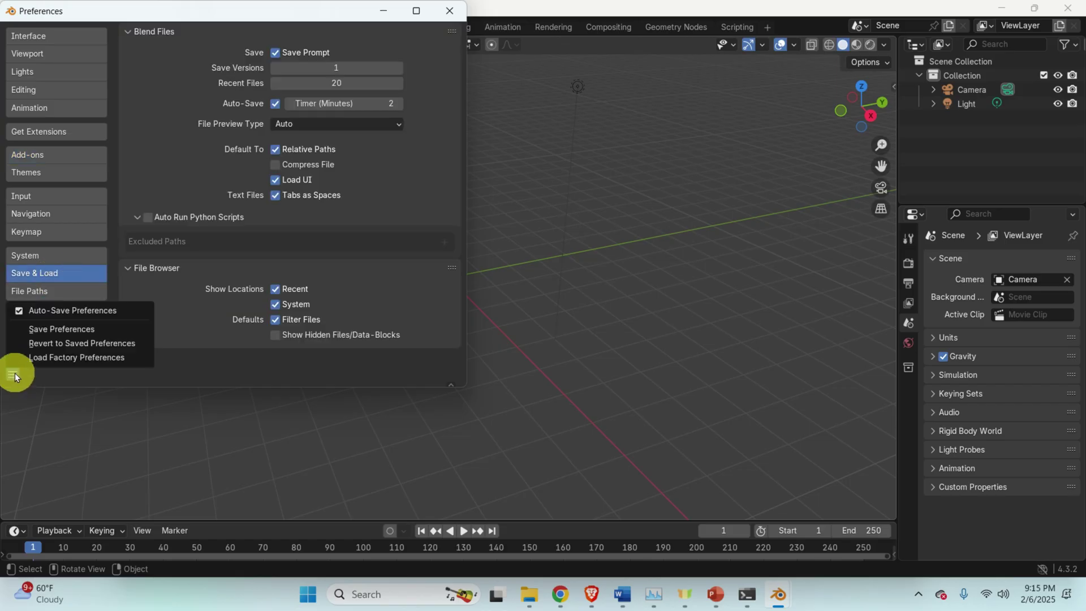
{"action": "left_click", "coordinate": [63, 328]}
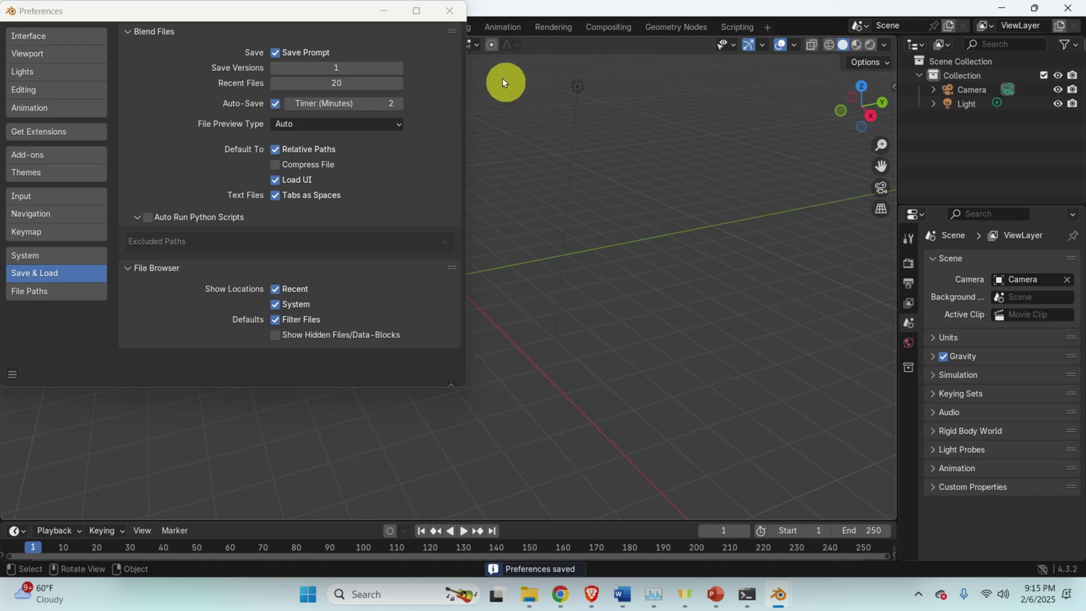
{"action": "left_click", "coordinate": [456, 15]}
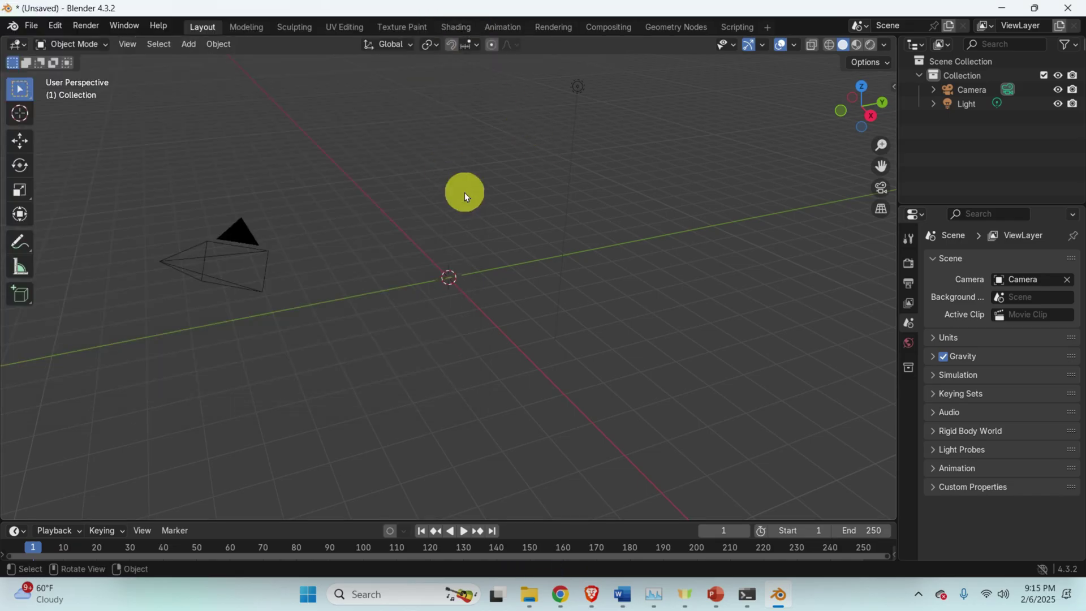
- Show the 3D viewport's sidebar and open the Hunyuan3D-2 add-on's generator settings
{"action": "left_click", "coordinate": [127, 44]}
{"action": "left_click", "coordinate": [159, 44]}
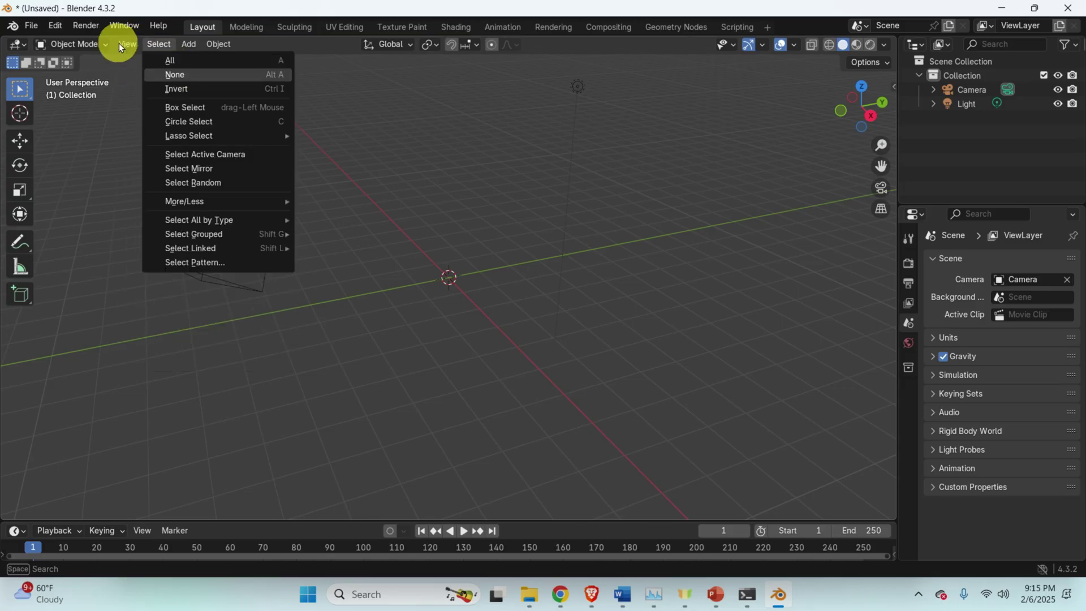
{"action": "mouse_move", "coordinate": [134, 42]}
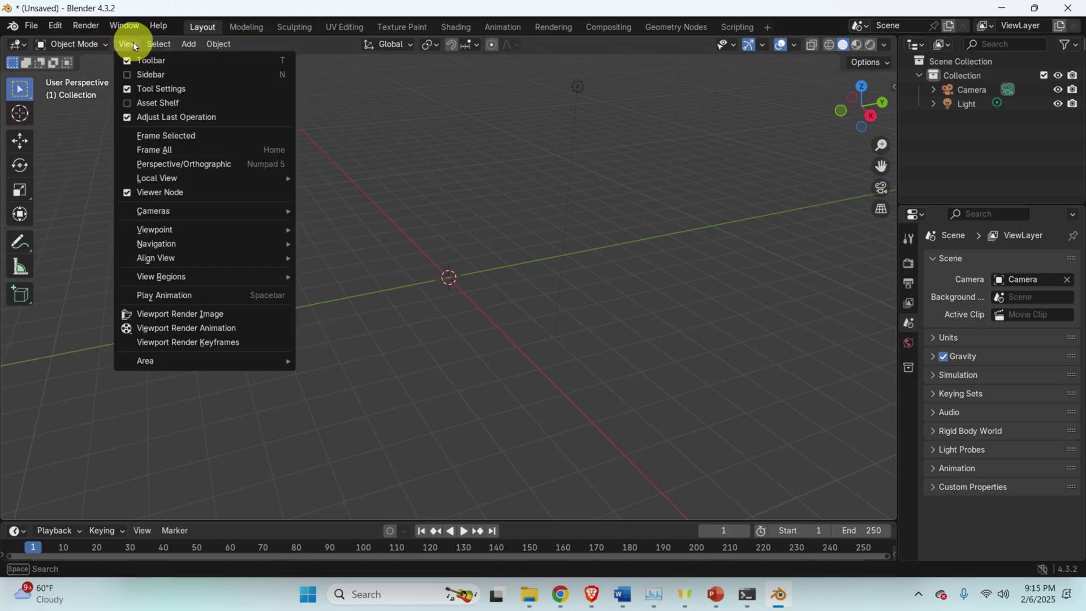
{"action": "left_click", "coordinate": [129, 76]}
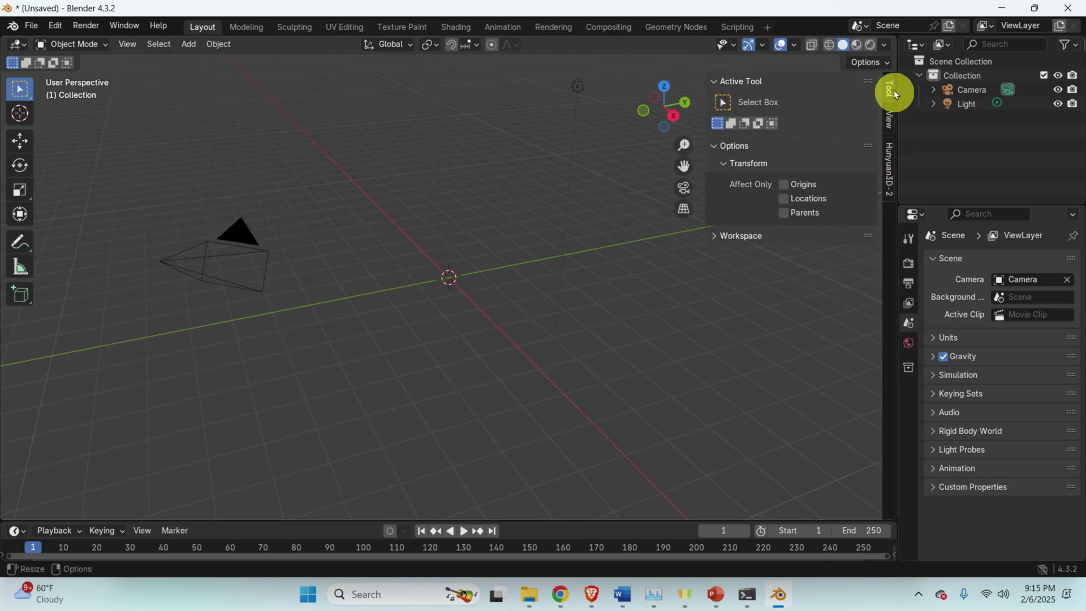
{"action": "left_click", "coordinate": [890, 159]}
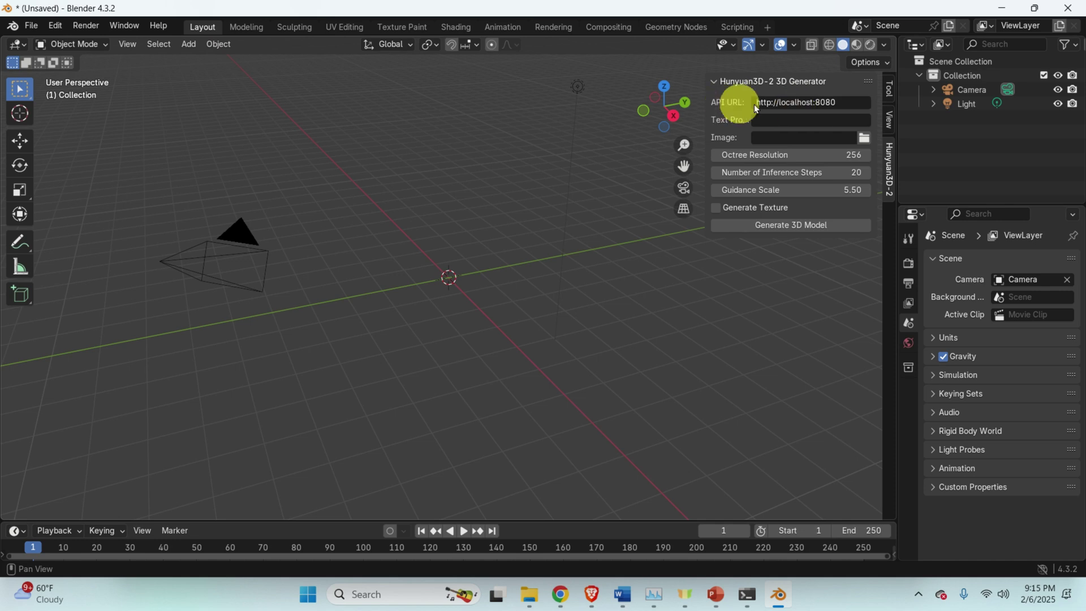
- Load test1.png from the Downloads folder as the input image for the Hunyuan3D-2 3D Generator
{"action": "left_click", "coordinate": [778, 140]}
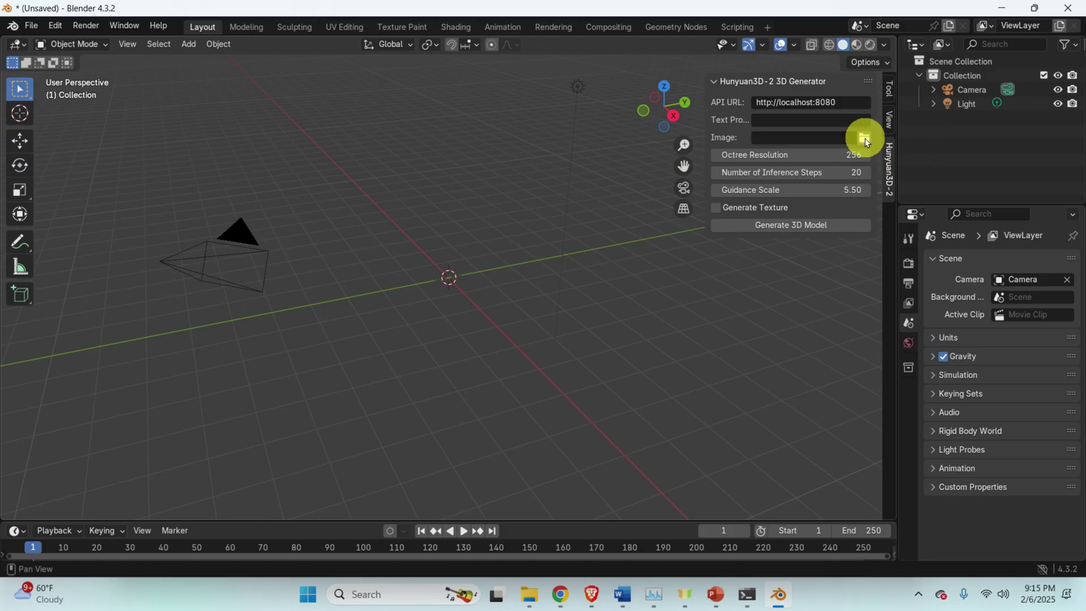
{"action": "left_click", "coordinate": [865, 138]}
{"action": "left_click", "coordinate": [236, 226]}
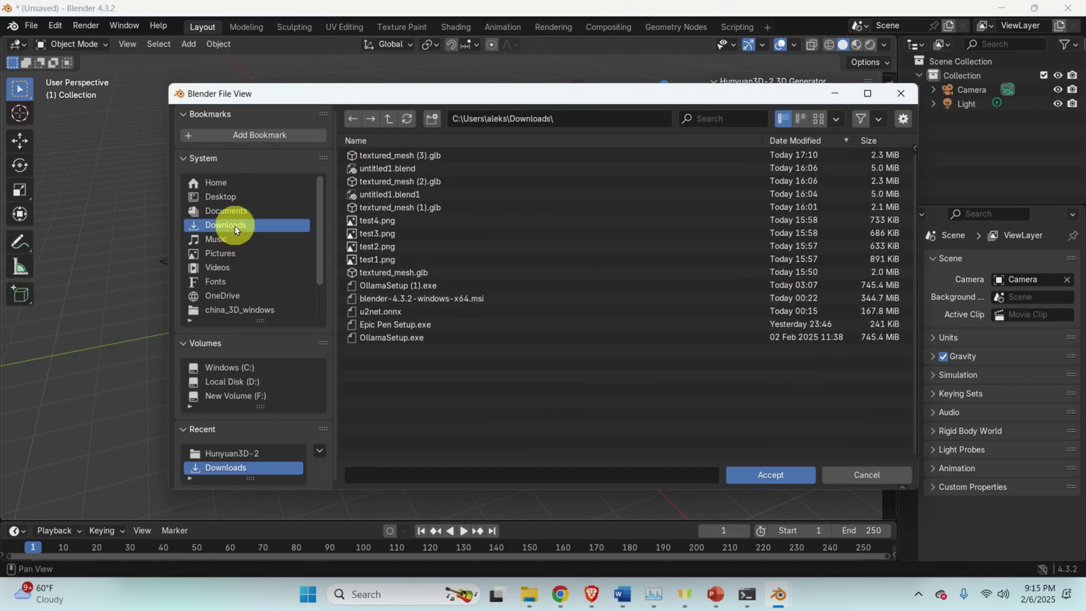
{"action": "left_click", "coordinate": [380, 258]}
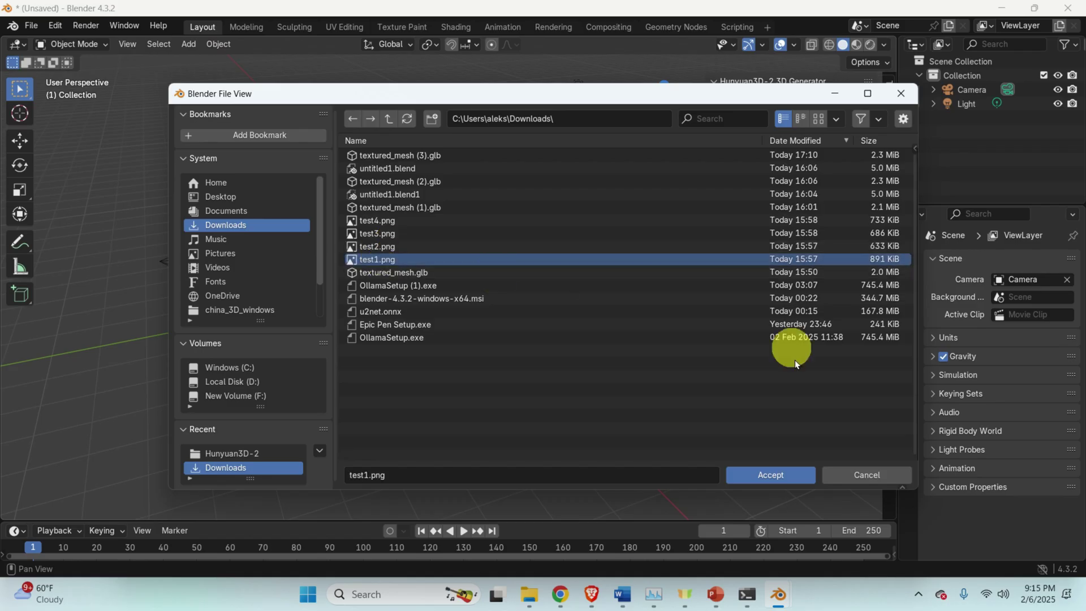
{"action": "left_click", "coordinate": [781, 475]}
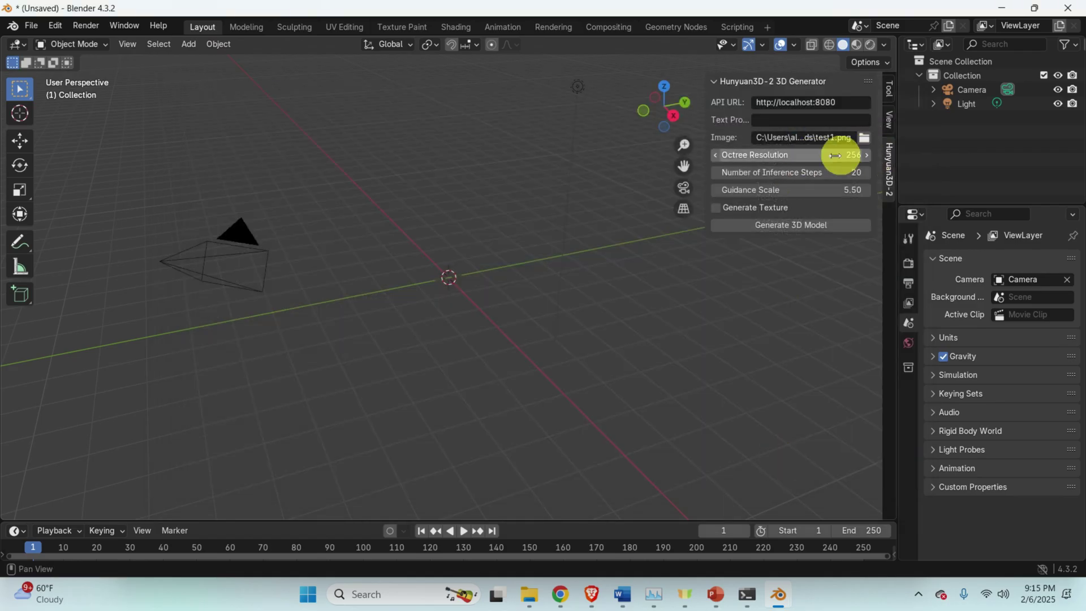
- Generate an untextured 3D model from the chosen image and switch to the Command Prompt running the API server
{"action": "left_click", "coordinate": [818, 172]}
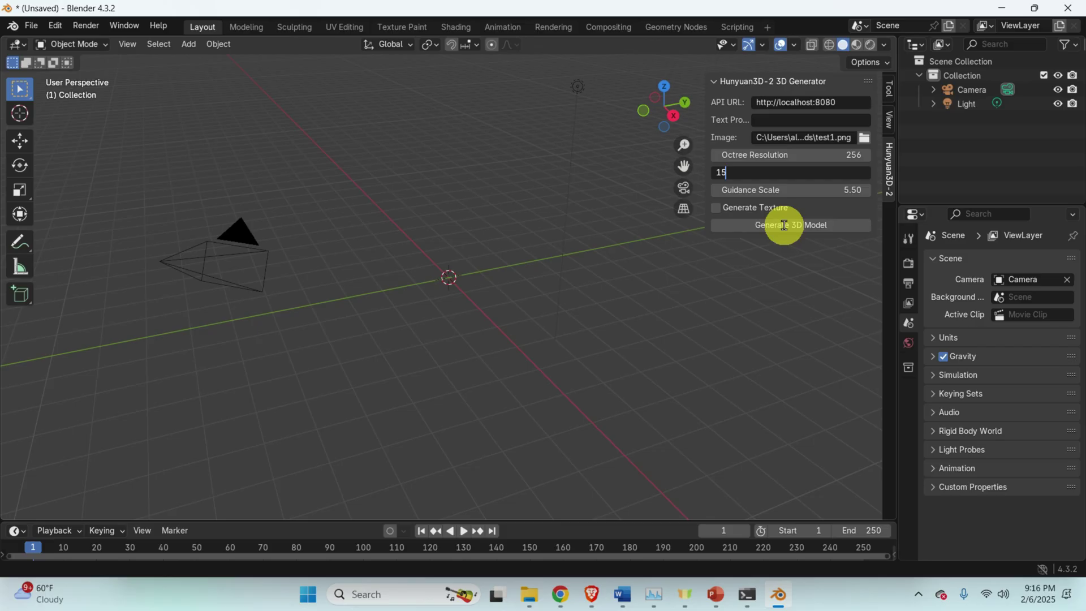
{"action": "key", "text": "Escape"}
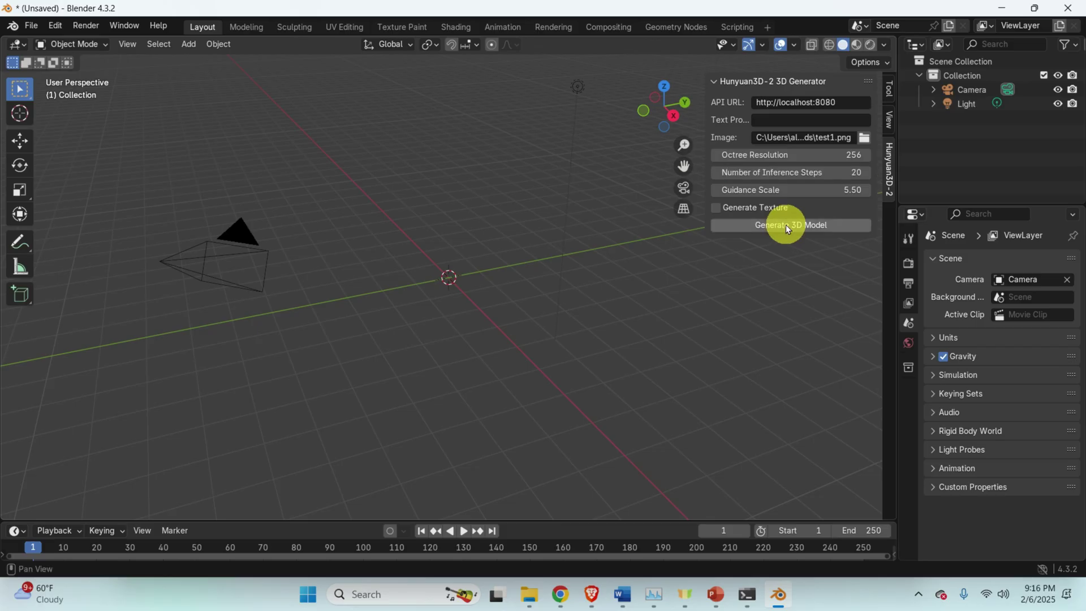
{"action": "left_click", "coordinate": [786, 225]}
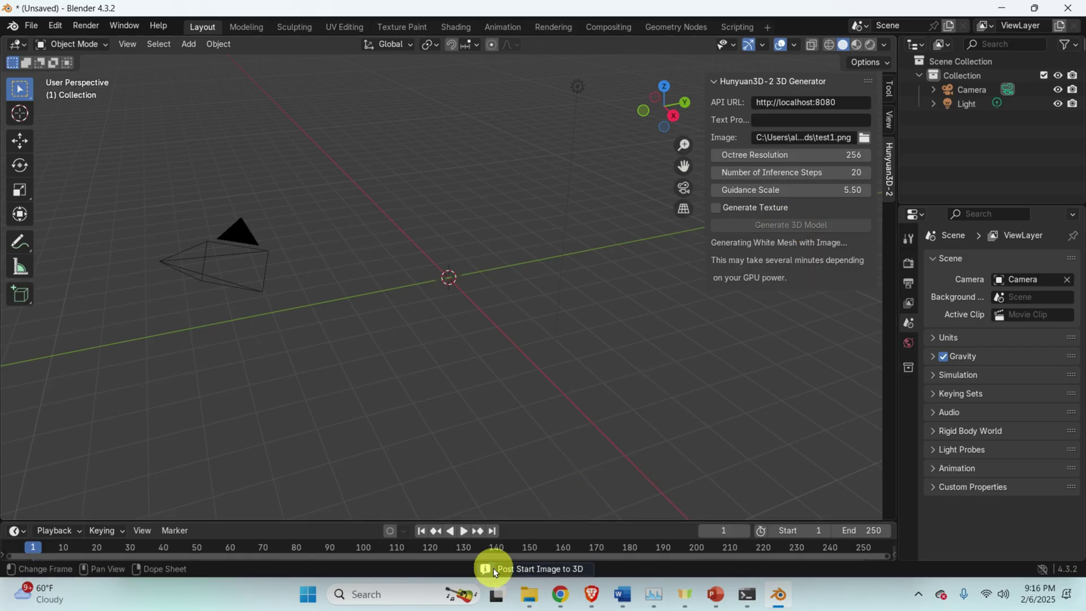
{"action": "left_click", "coordinate": [747, 594]}
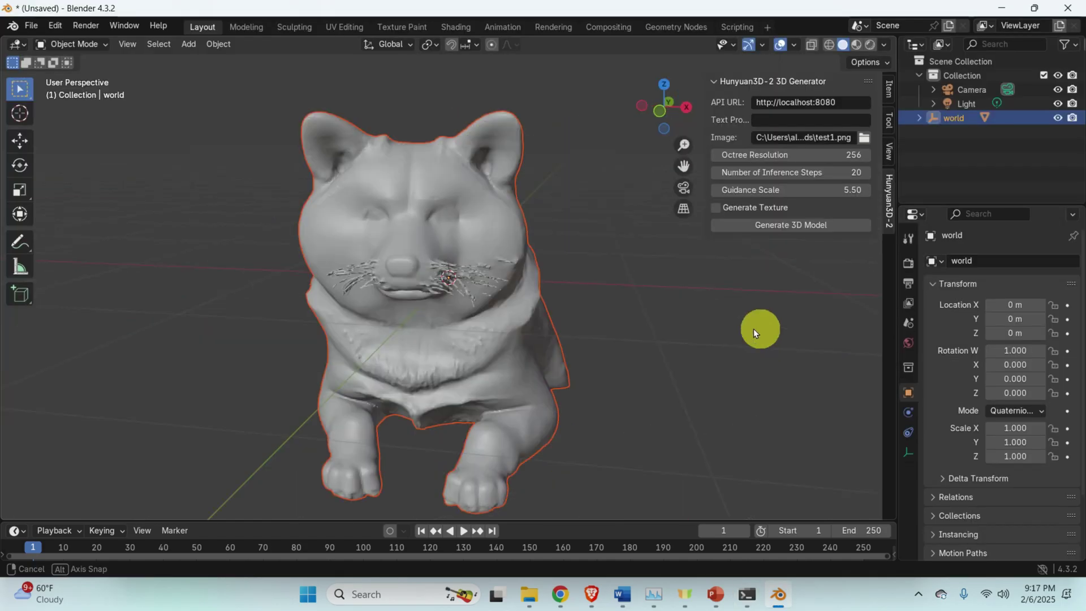
- Examine the generated animal mesh from several angles and up close, including its face, whiskers and fur
{"action": "middle_click_drag", "start_coordinate": [754, 328], "coordinate": [433, 227]}
{"action": "scroll", "coordinate": [468, 213], "scroll_direction": "up", "scroll_amount": 5}
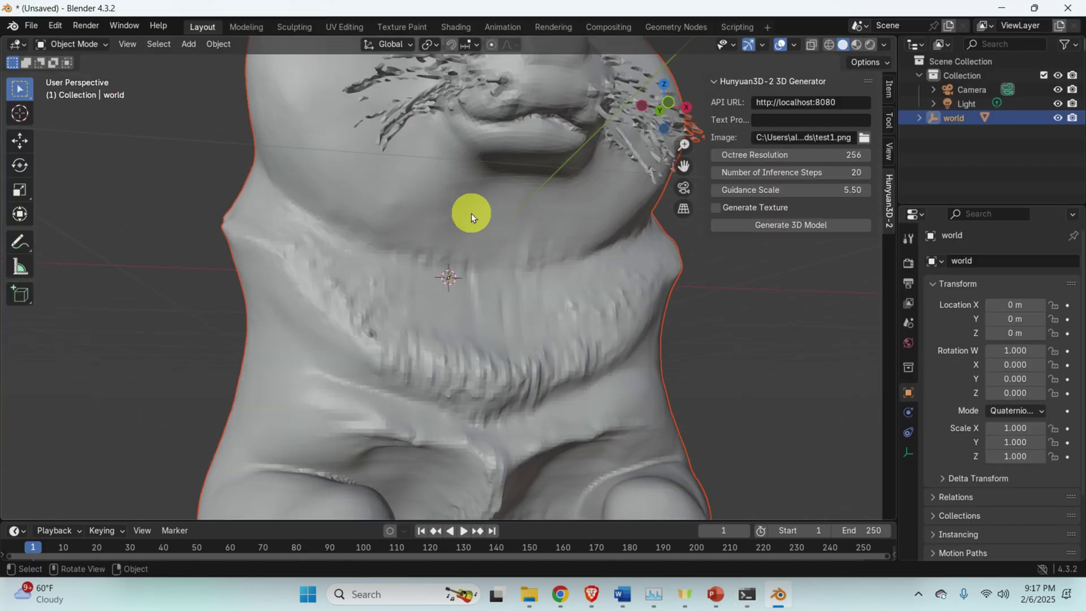
{"action": "scroll", "coordinate": [481, 214], "scroll_direction": "down", "scroll_amount": 5}
{"action": "middle_click_drag", "start_coordinate": [497, 213], "coordinate": [376, 293]}
{"action": "scroll", "coordinate": [274, 291], "scroll_direction": "up", "scroll_amount": 5}
{"action": "scroll", "coordinate": [260, 289], "scroll_direction": "down", "scroll_amount": 2}
{"action": "middle_click_drag", "start_coordinate": [259, 289], "coordinate": [317, 347]}
{"action": "scroll", "coordinate": [235, 337], "scroll_direction": "down", "scroll_amount": 5}
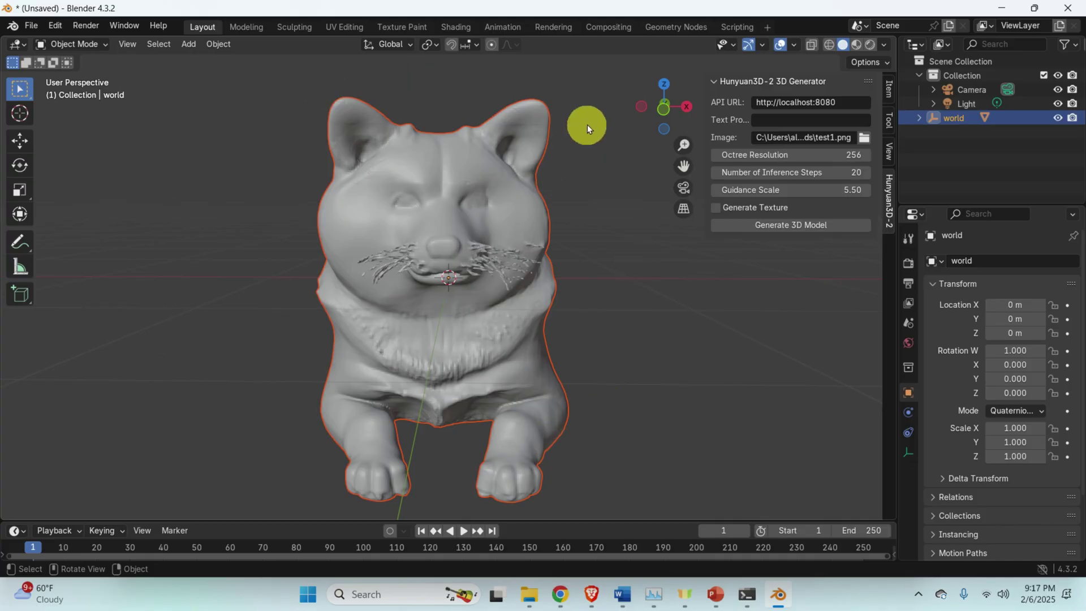
- Close Blender without saving the scene
{"action": "left_click", "coordinate": [1068, 8]}
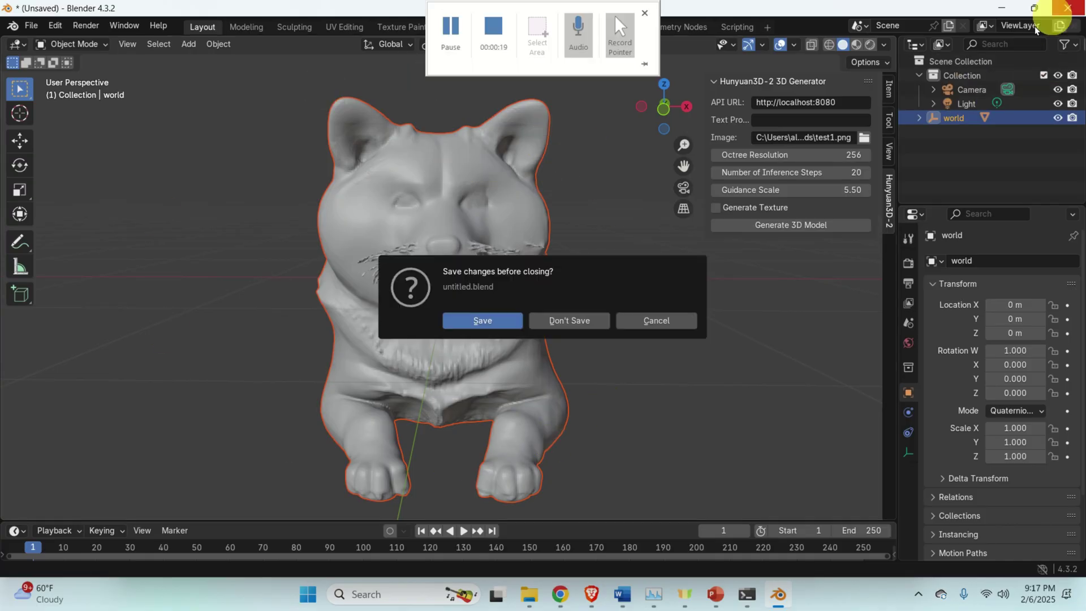
{"action": "left_click", "coordinate": [556, 322]}
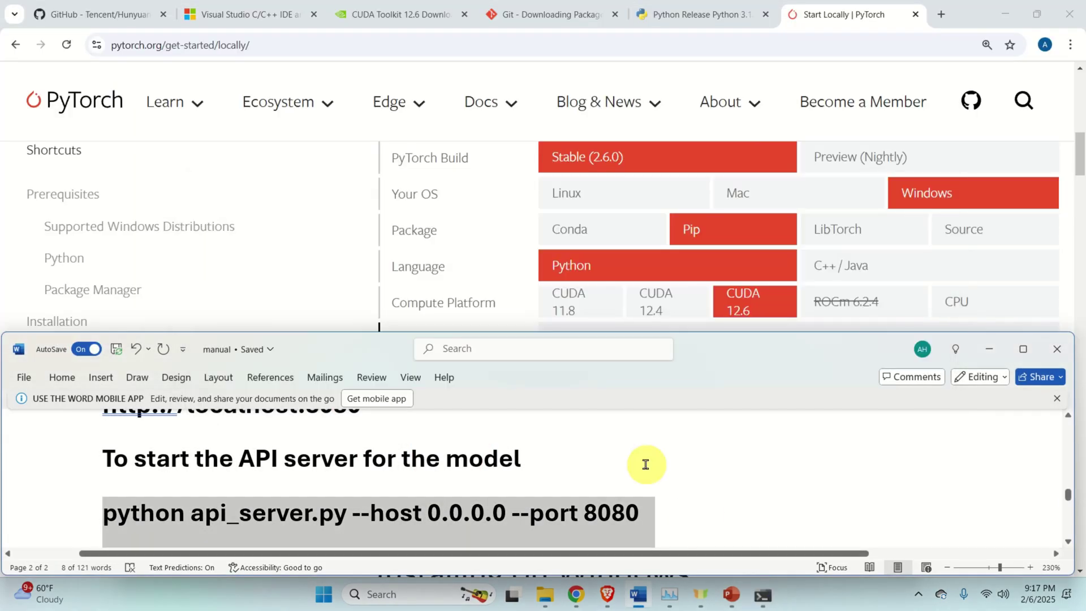
- Stop the running API server in the Command Prompt and close that terminal window
{"action": "left_click", "coordinate": [764, 594]}
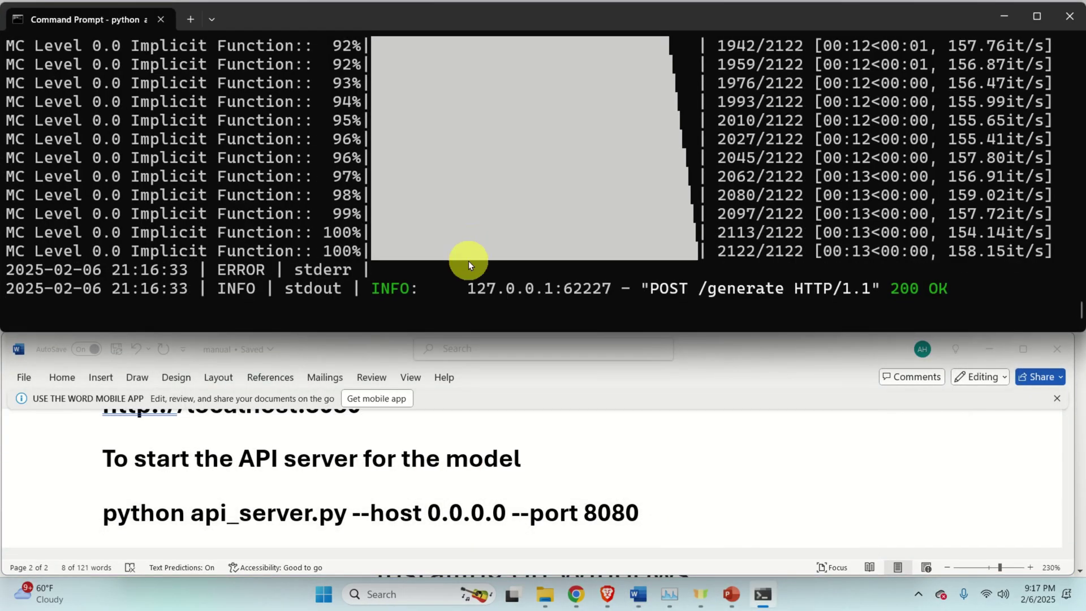
{"action": "key", "text": "ctrl+c"}
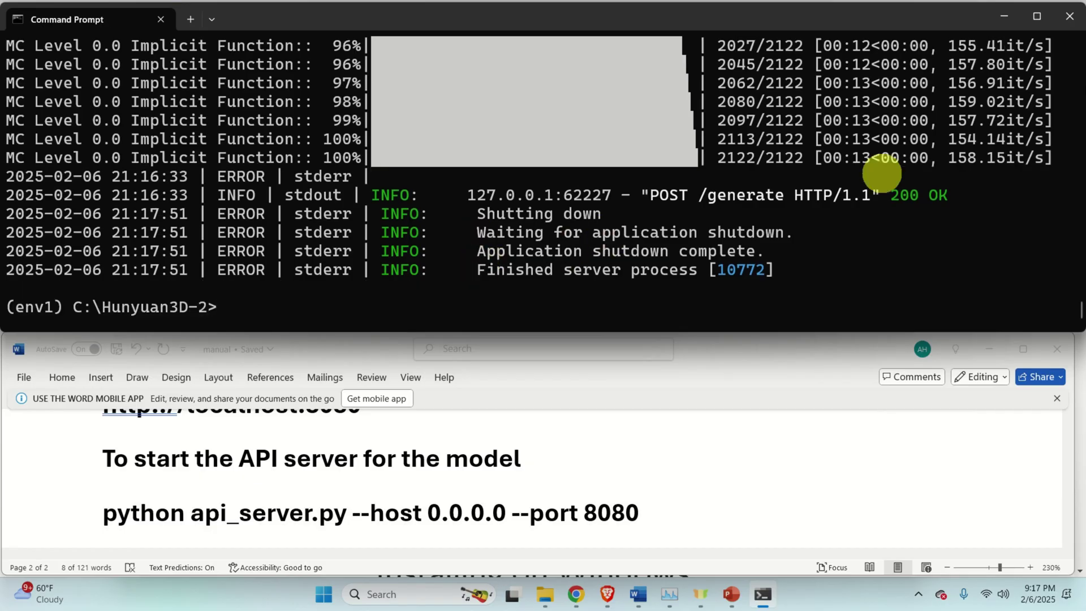
{"action": "left_click", "coordinate": [1057, 23]}
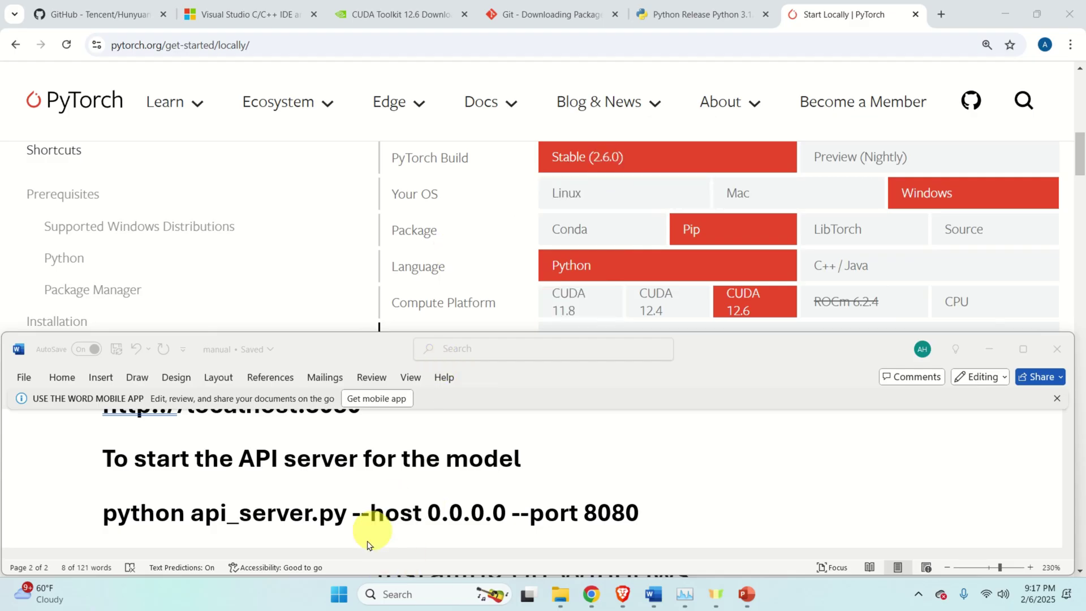
- Open a new Command Prompt, place it above the Word manual, and change to the folder C:\Hunyuan3D-2
{"action": "left_click", "coordinate": [342, 596]}
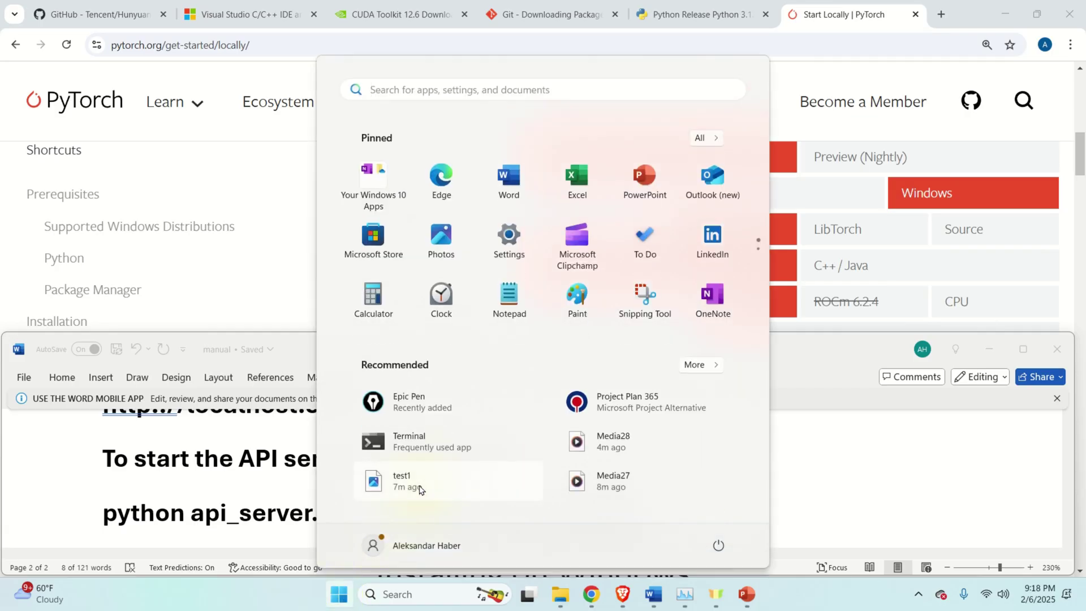
{"action": "type", "text": "co"}
{"action": "left_click", "coordinate": [425, 196]}
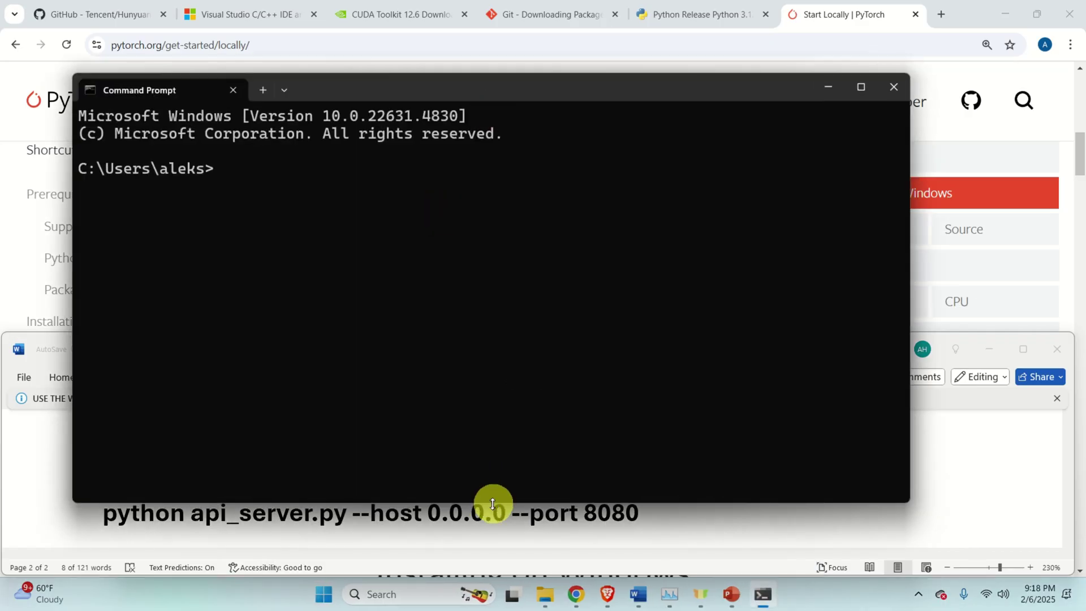
{"action": "left_click_drag", "start_coordinate": [494, 501], "coordinate": [491, 436]}
{"action": "left_click_drag", "start_coordinate": [416, 91], "coordinate": [350, 16]}
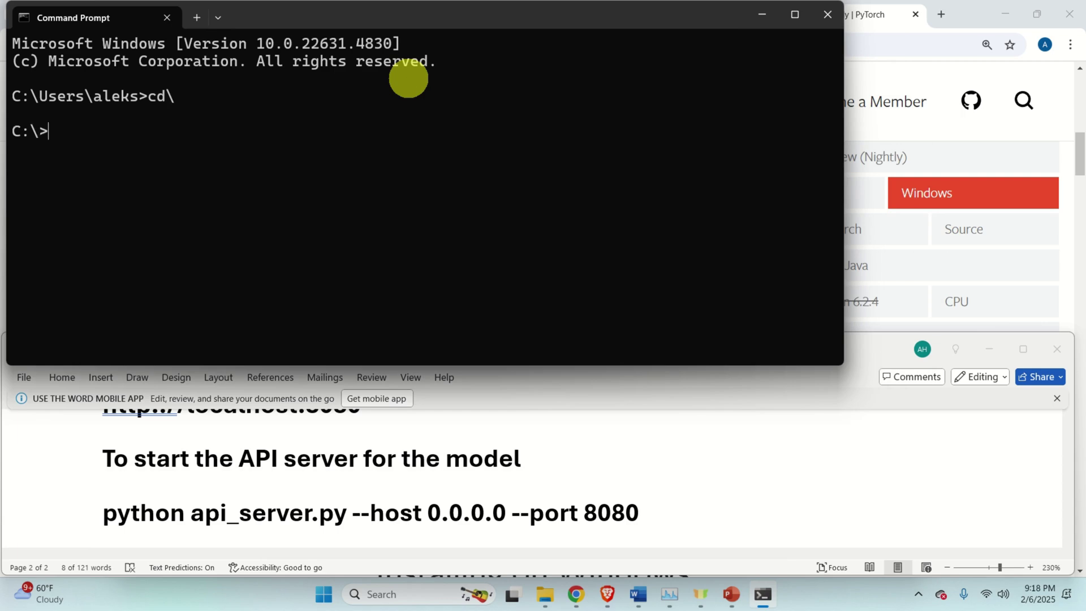
{"action": "key", "text": "Tab"}
{"action": "key", "text": "Return"}
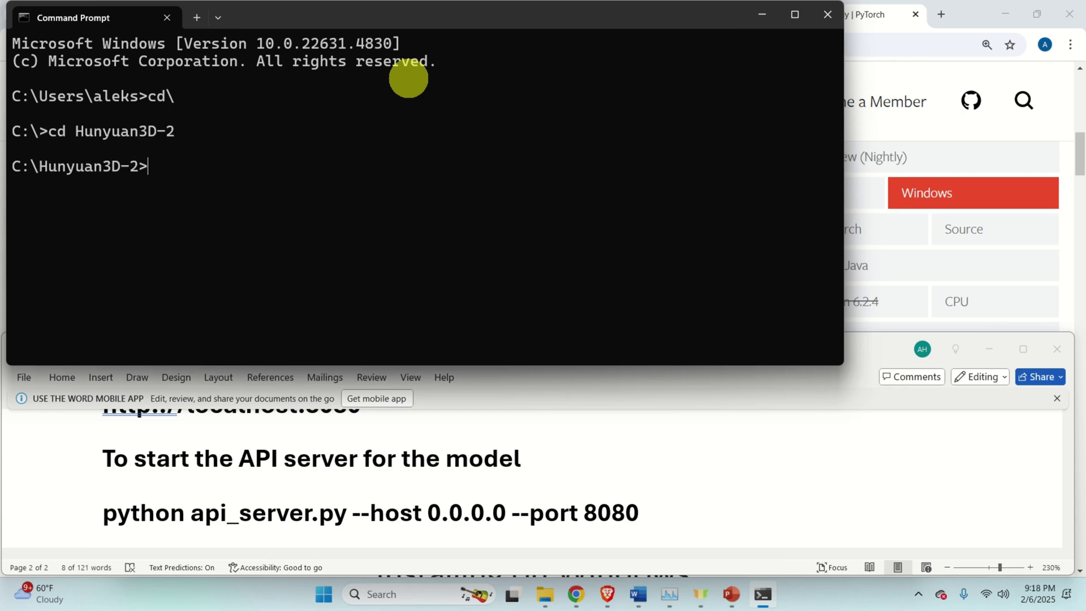
- Copy env1\Scripts\activate.bat from the Word manual and run it in the Command Prompt to activate the virtual environment
{"action": "left_click", "coordinate": [588, 447]}
{"action": "scroll", "coordinate": [587, 453], "scroll_direction": "up", "scroll_amount": 10}
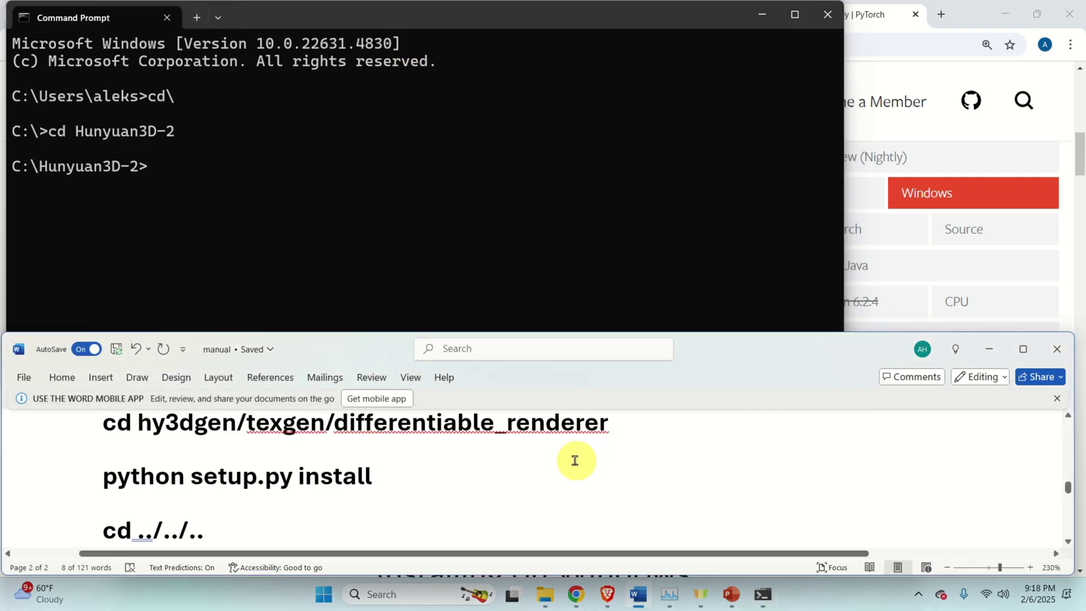
{"action": "scroll", "coordinate": [571, 461], "scroll_direction": "up", "scroll_amount": 10}
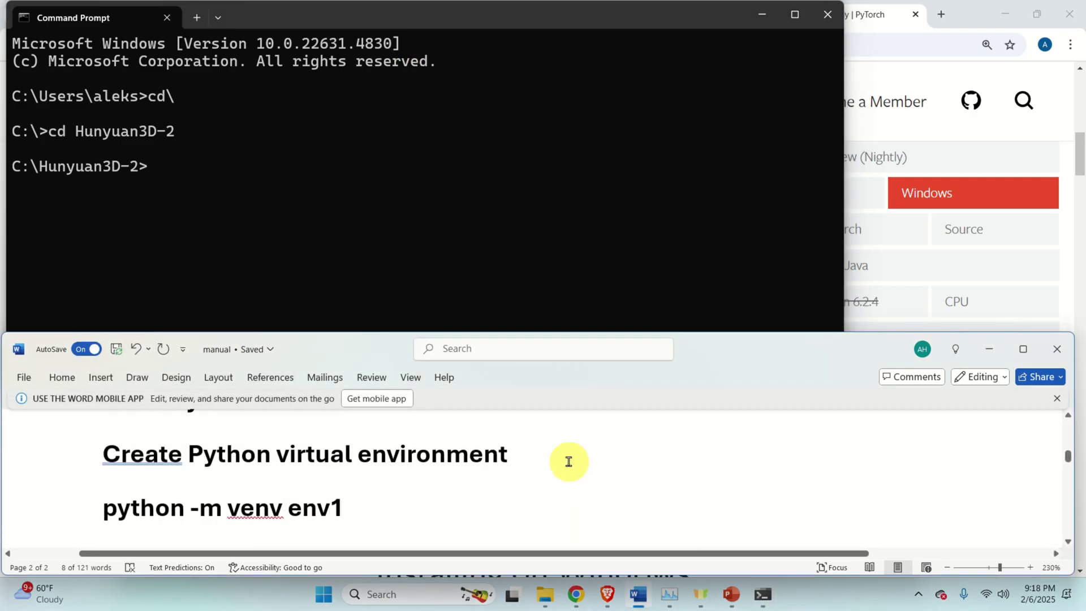
{"action": "scroll", "coordinate": [569, 461], "scroll_direction": "down", "scroll_amount": 3}
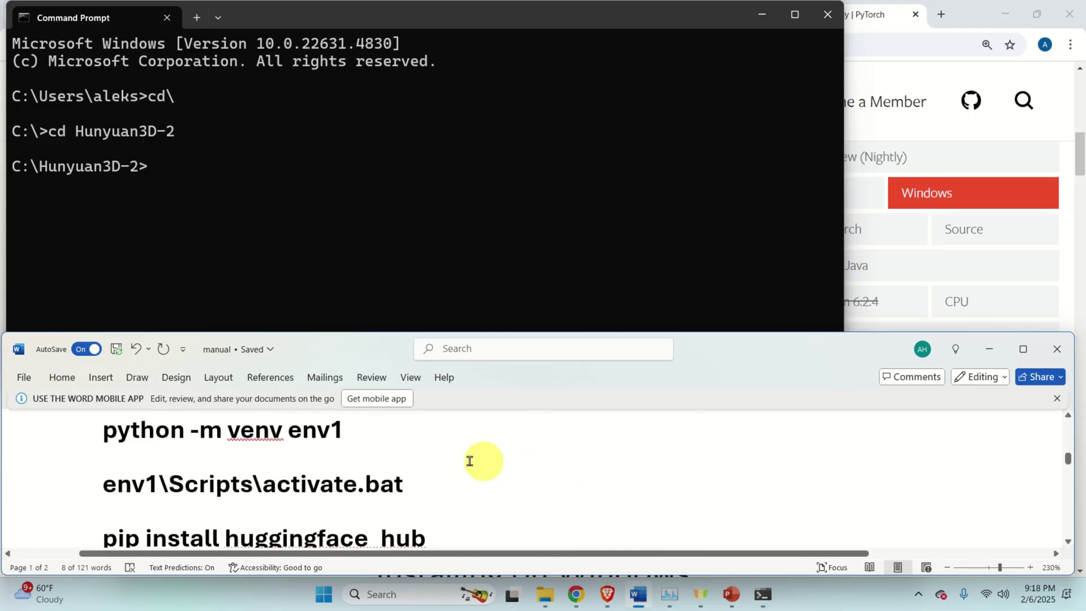
{"action": "left_click_drag", "start_coordinate": [422, 485], "coordinate": [107, 481]}
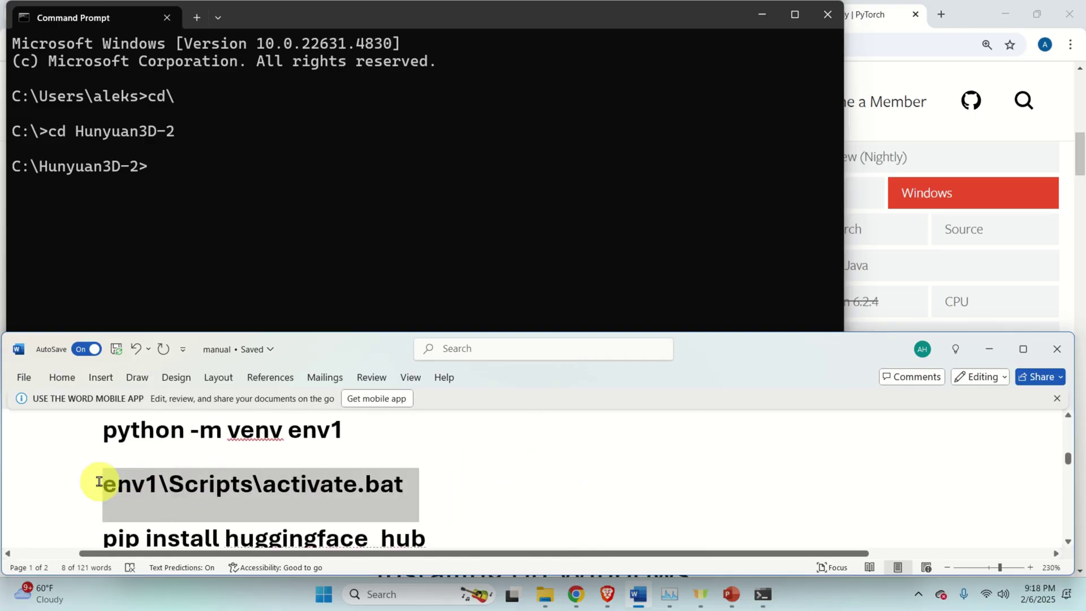
{"action": "right_click", "coordinate": [139, 485]}
{"action": "left_click", "coordinate": [173, 239]}
{"action": "left_click", "coordinate": [242, 178]}
{"action": "key", "text": "ctrl+v"}
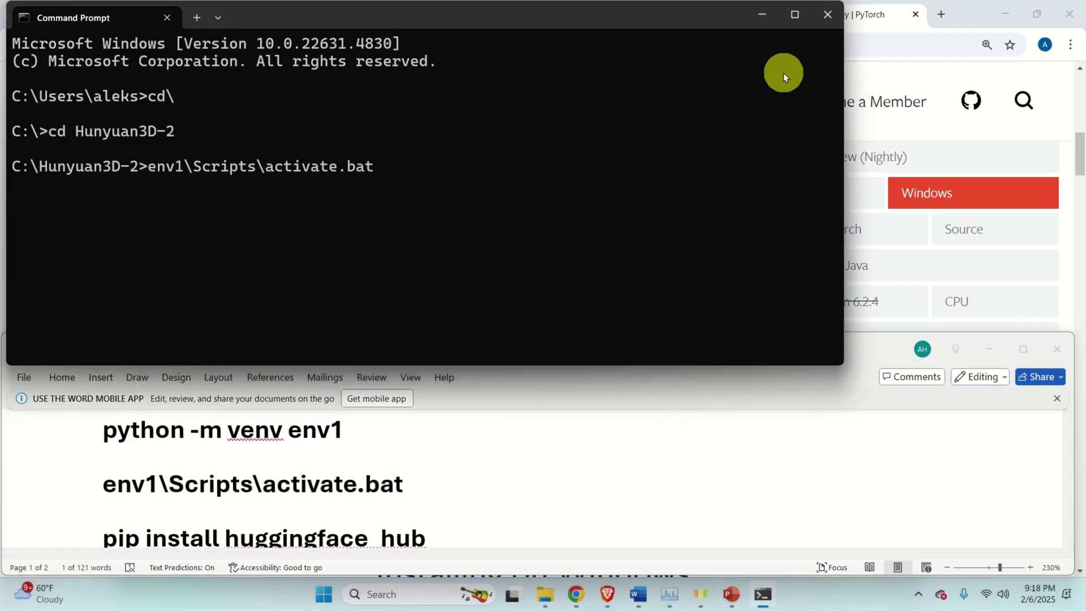
{"action": "key", "text": "Return"}
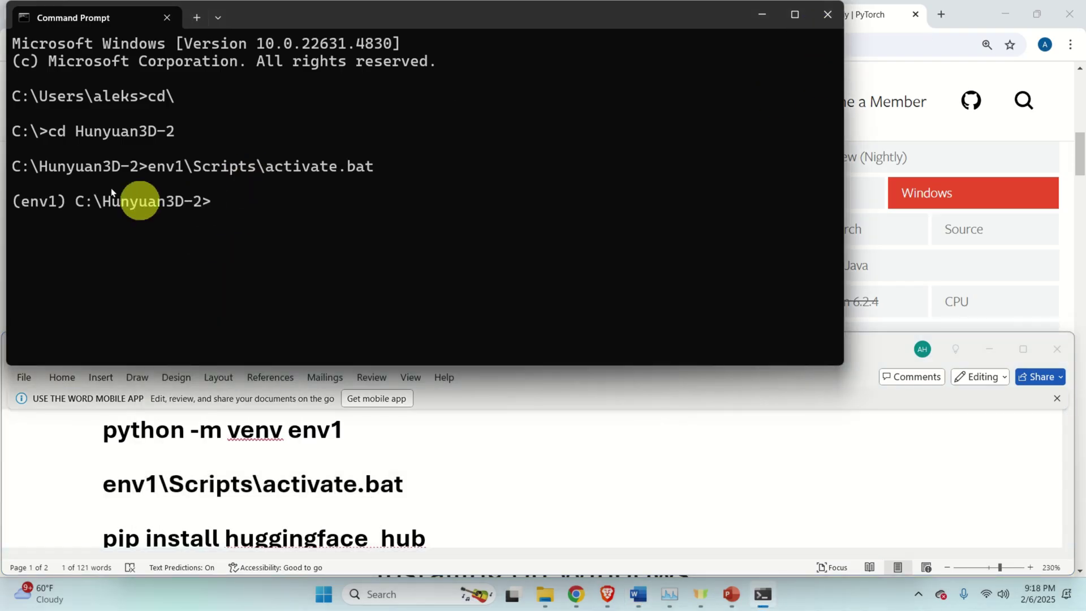
- Copy python api_server.py --host 0.0.0.0 --port 8080 from the manual and run it in the Command Prompt to start the API server
{"action": "scroll", "coordinate": [362, 497], "scroll_direction": "down", "scroll_amount": 2}
{"action": "scroll", "coordinate": [362, 497], "scroll_direction": "down", "scroll_amount": 8}
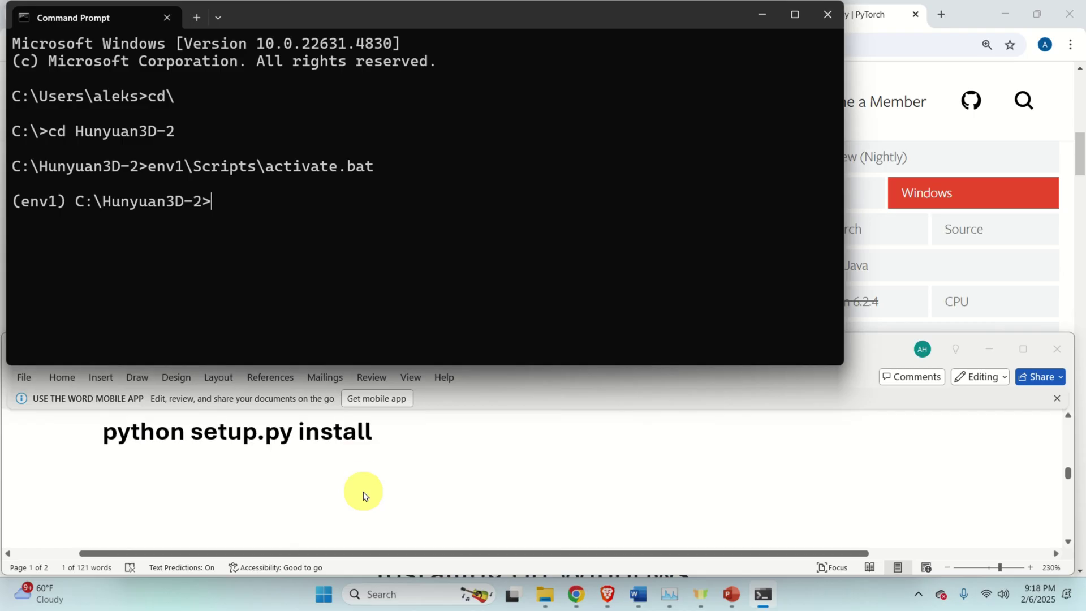
{"action": "scroll", "coordinate": [365, 498], "scroll_direction": "down", "scroll_amount": 5}
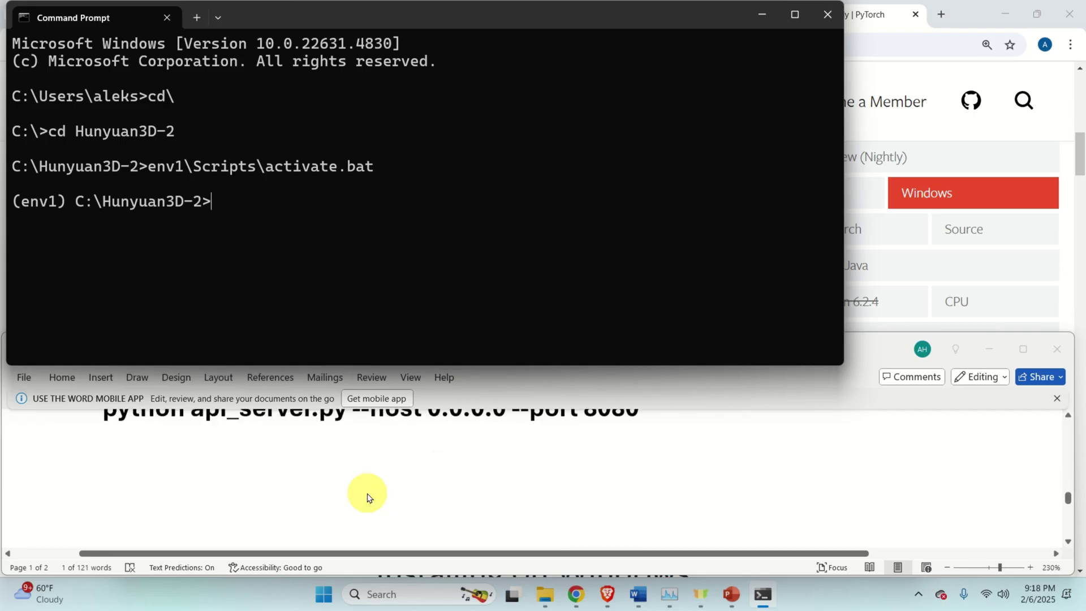
{"action": "triple_click", "coordinate": [371, 516]}
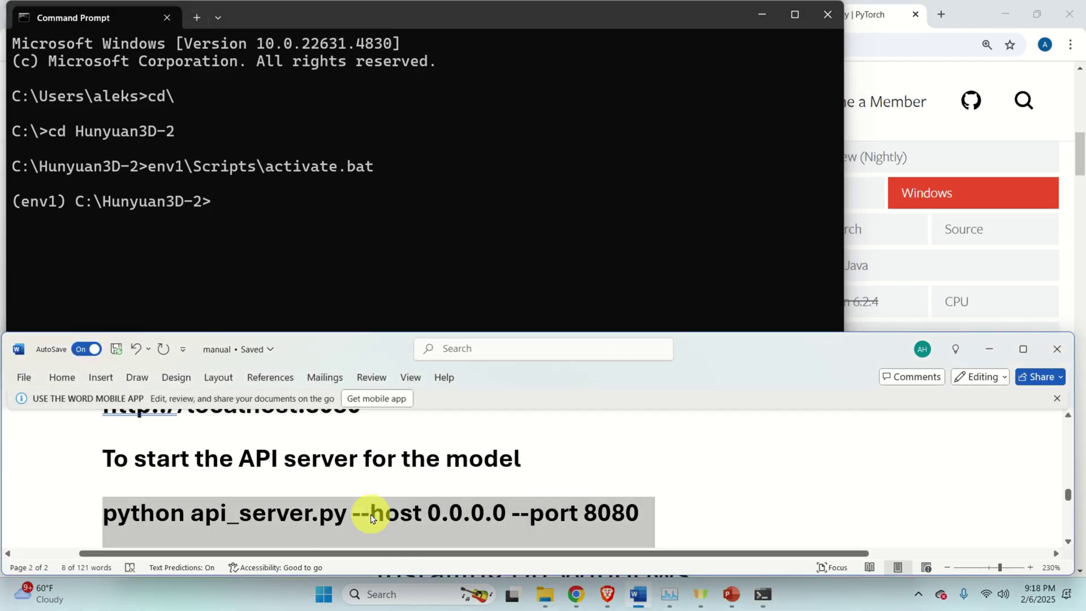
{"action": "right_click", "coordinate": [371, 515]}
{"action": "left_click", "coordinate": [410, 272]}
{"action": "left_click", "coordinate": [283, 224]}
{"action": "key", "text": "ctrl+v"}
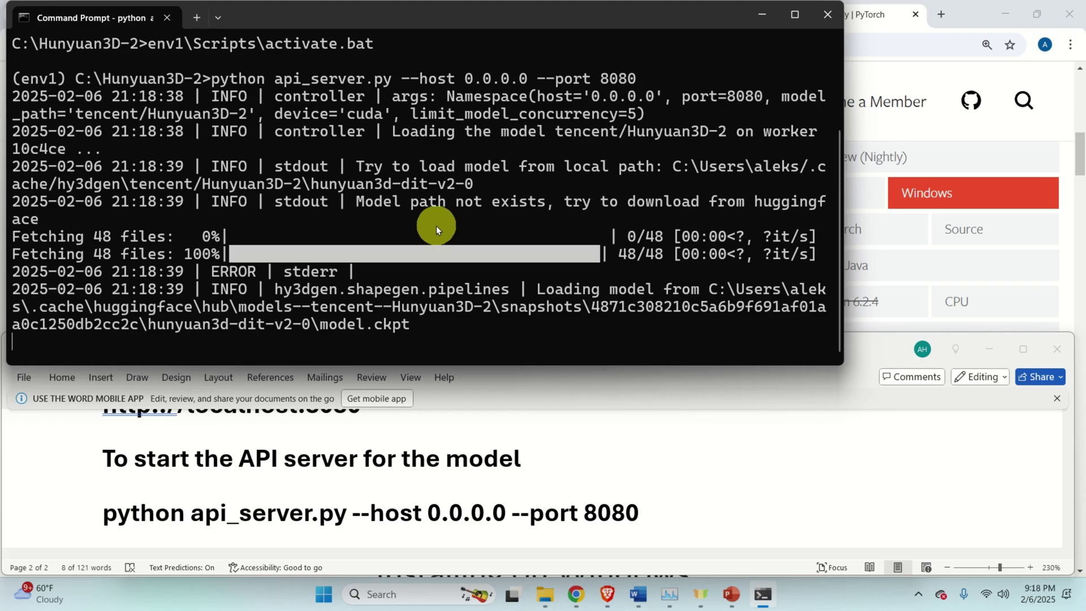
- Switch to Task Manager's GPU performance view and place its window beside the Command Prompt output to monitor loading
{"action": "left_click", "coordinate": [670, 595]}
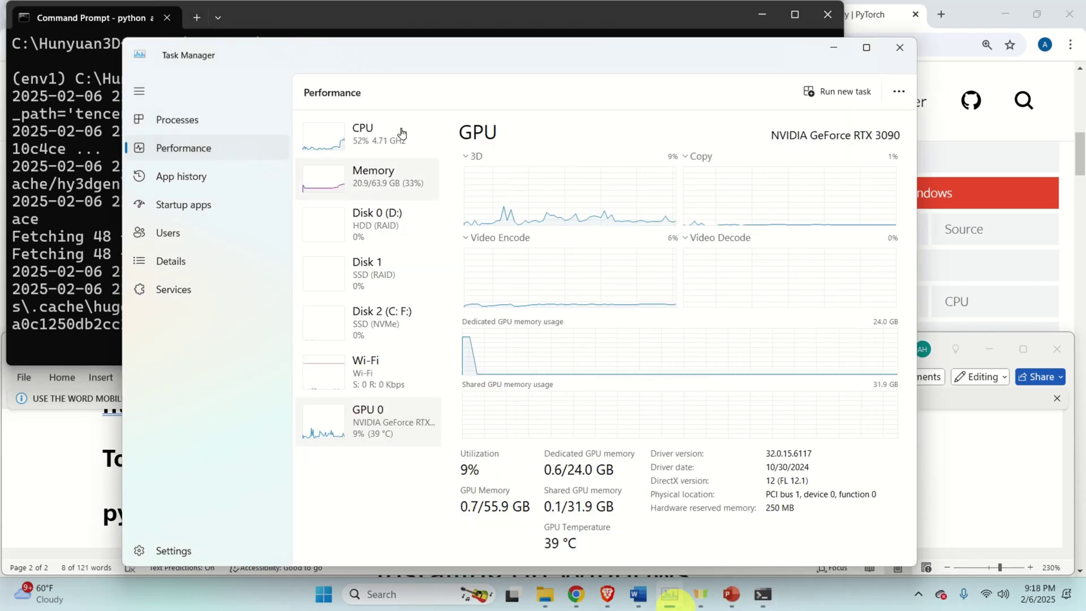
{"action": "left_click_drag", "start_coordinate": [417, 53], "coordinate": [614, 32]}
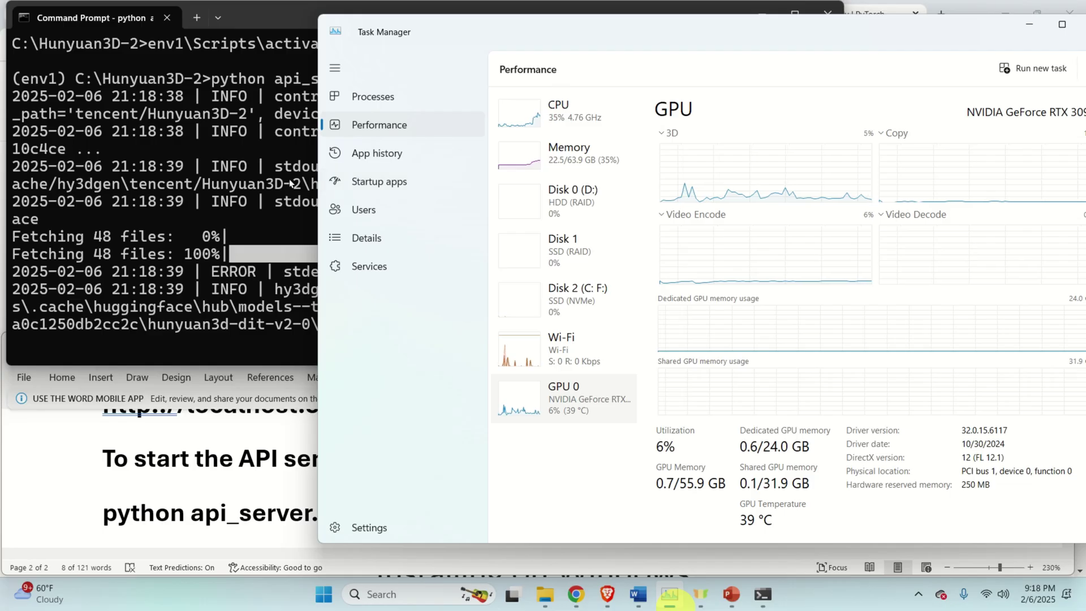
- Narrow the Task Manager window and move it clear of the Command Prompt output
{"action": "left_click_drag", "start_coordinate": [318, 159], "coordinate": [613, 159]}
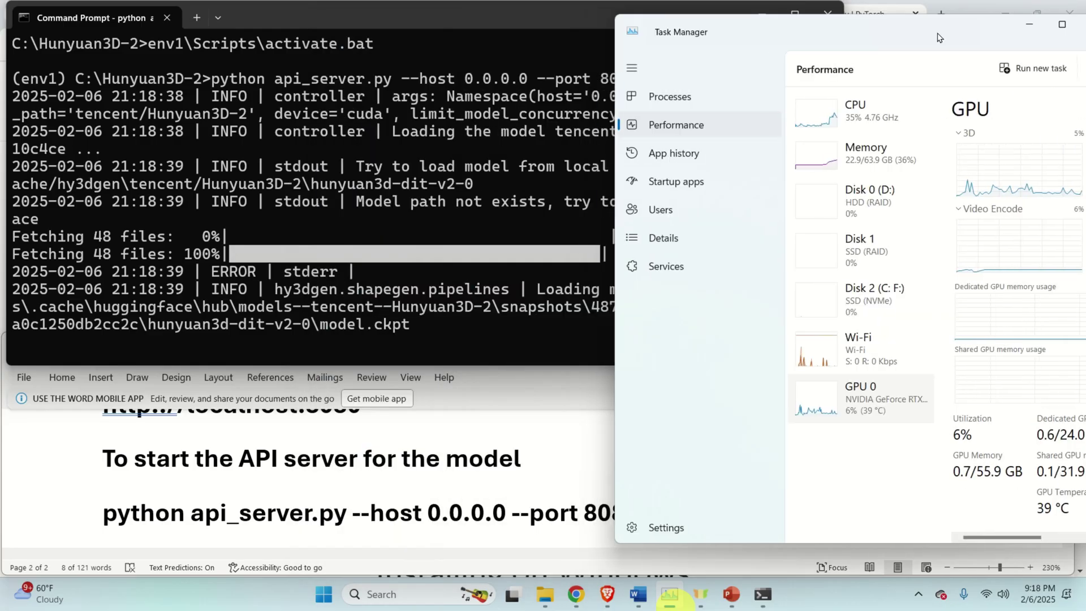
{"action": "left_click_drag", "start_coordinate": [735, 32], "coordinate": [396, 95]}
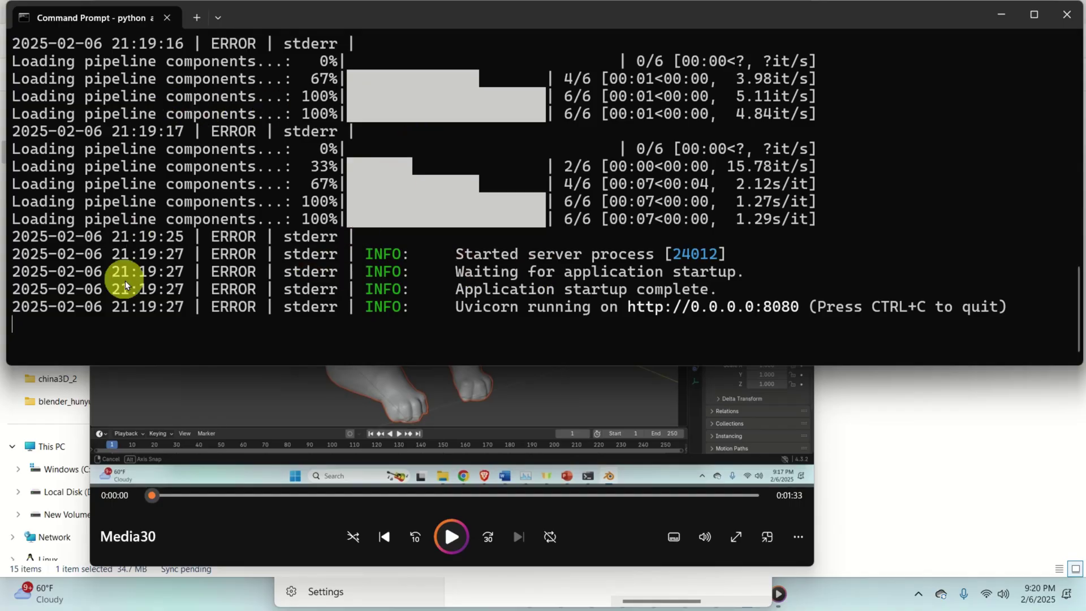
- Launch Blender 4.3 and dismiss its splash screen to reach the default scene
{"action": "mouse_move", "coordinate": [224, 608]}
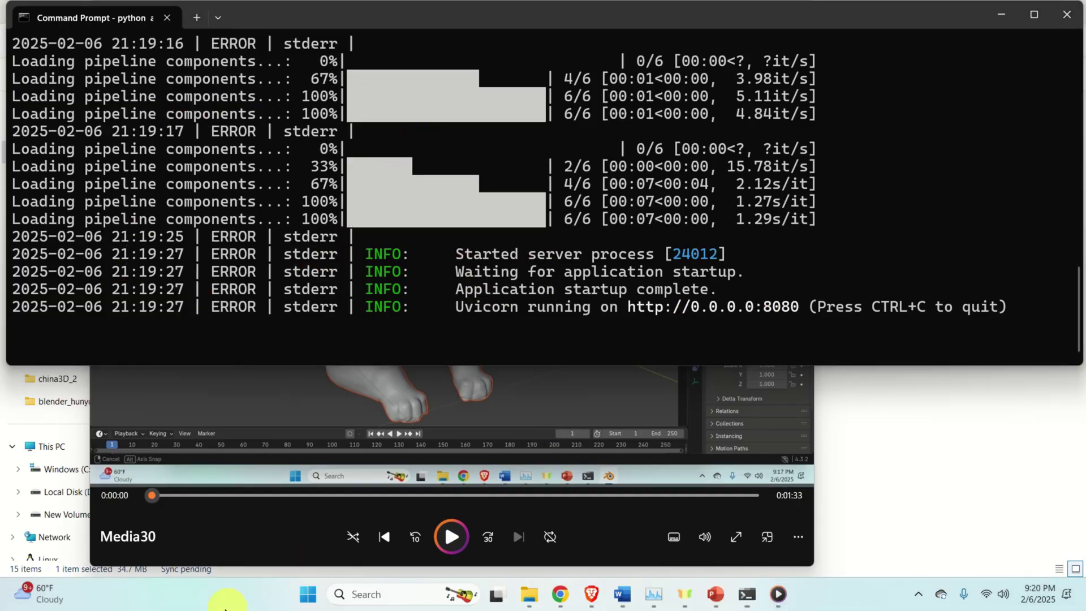
{"action": "left_click", "coordinate": [317, 603]}
{"action": "type", "text": "bl"}
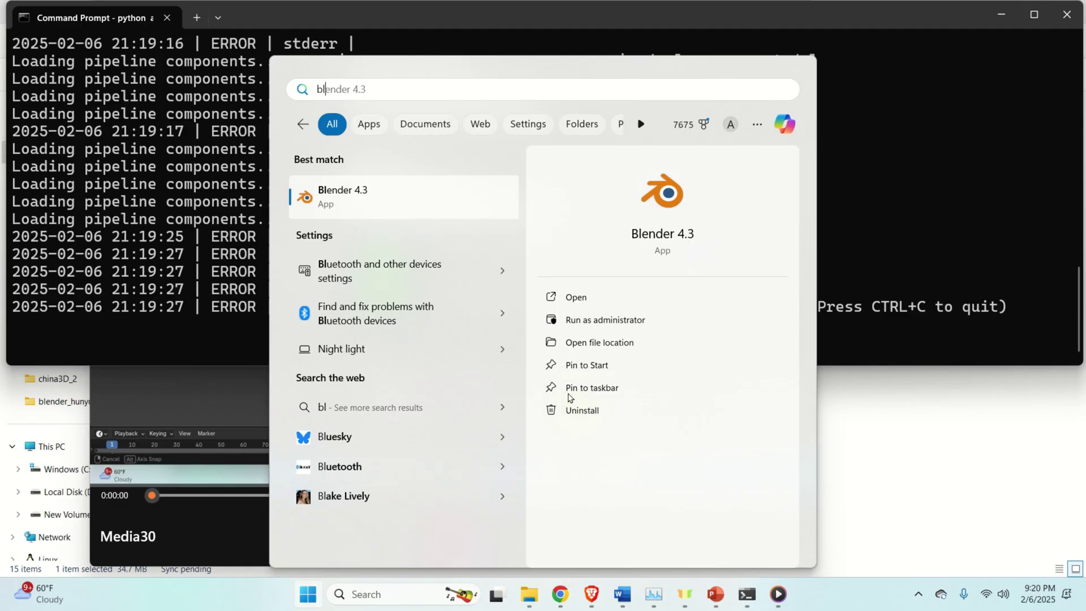
{"action": "left_click", "coordinate": [388, 210]}
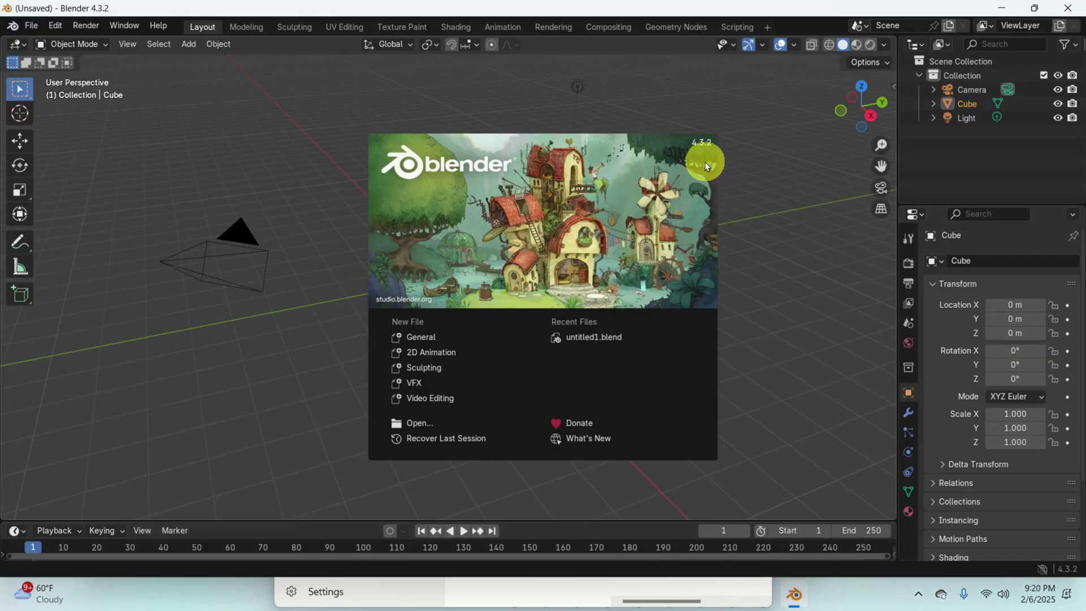
{"action": "left_click", "coordinate": [735, 176]}
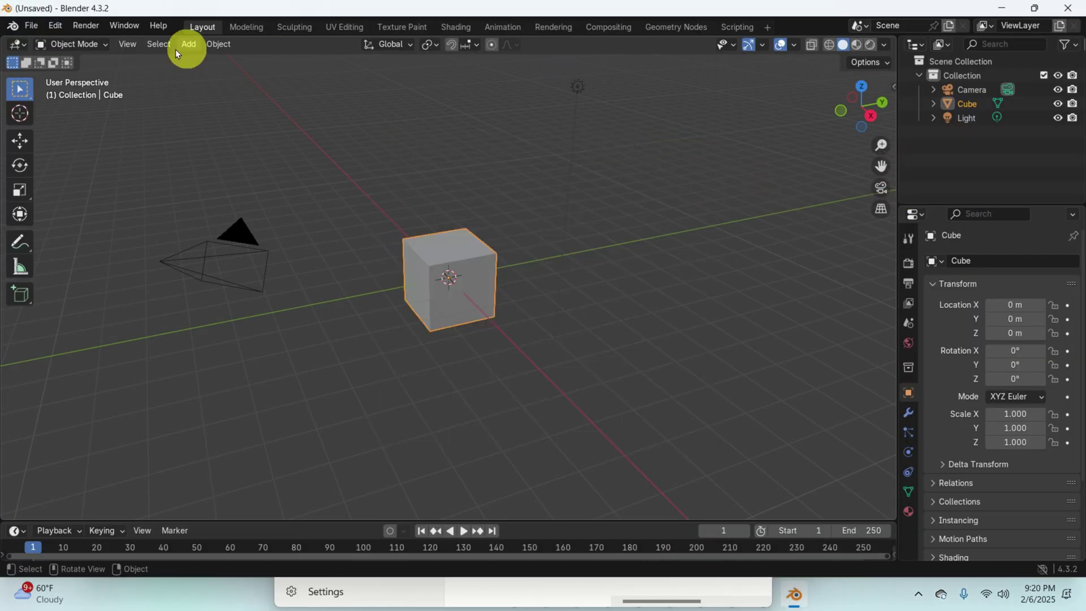
- Show the 3D viewport's sidebar and bring up the Hunyuan3D-2 generator settings
{"action": "left_click", "coordinate": [127, 44]}
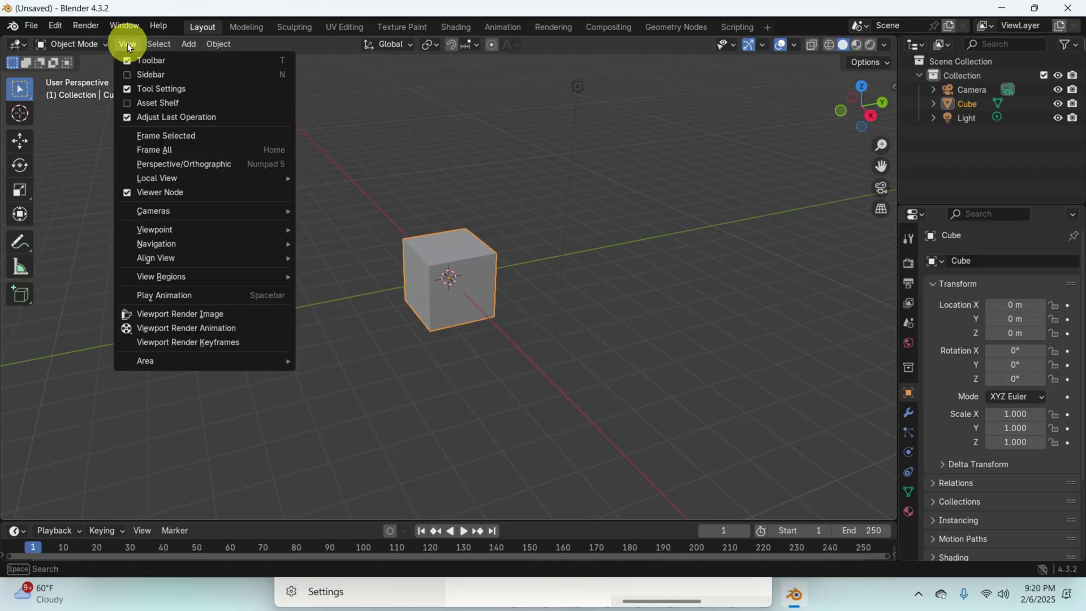
{"action": "left_click", "coordinate": [133, 74]}
{"action": "left_click", "coordinate": [891, 208]}
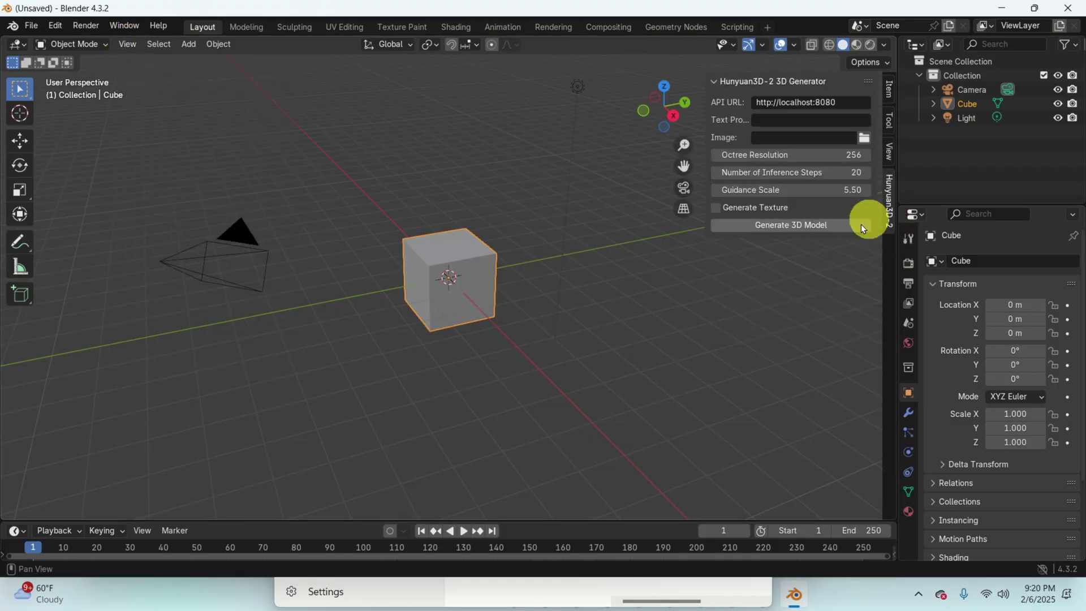
- Load test1.png from the Downloads folder as the generator's input image
{"action": "left_click", "coordinate": [866, 138]}
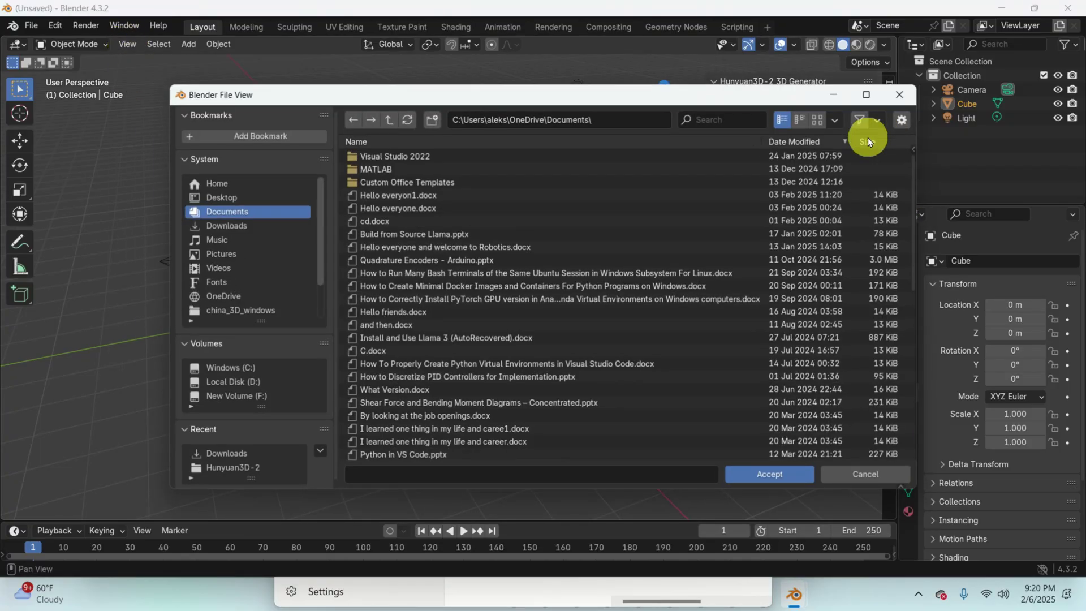
{"action": "left_click", "coordinate": [228, 227]}
{"action": "left_click", "coordinate": [418, 261]}
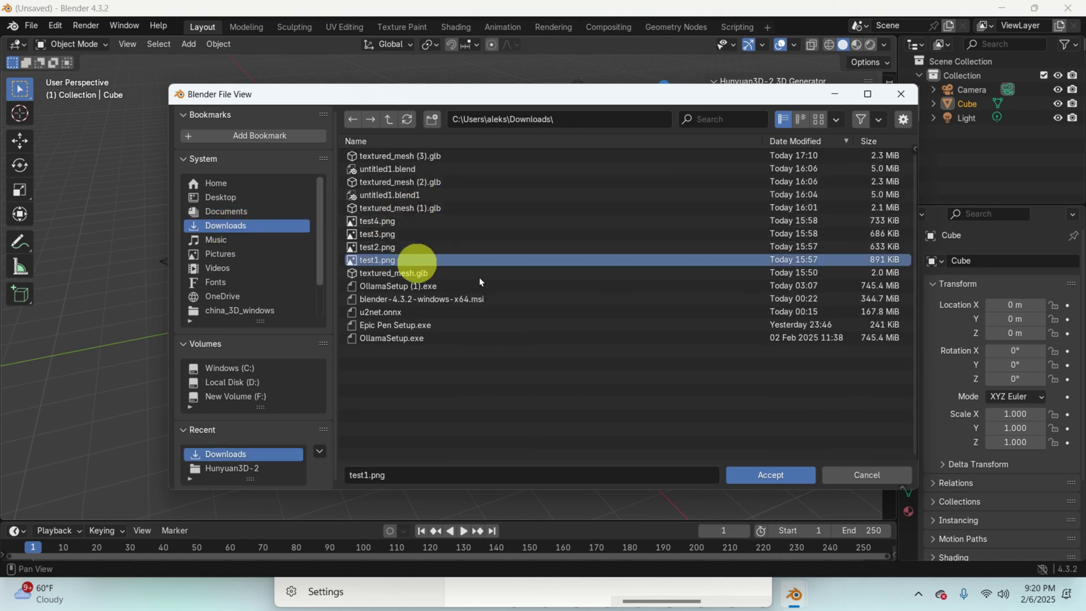
{"action": "left_click", "coordinate": [781, 476]}
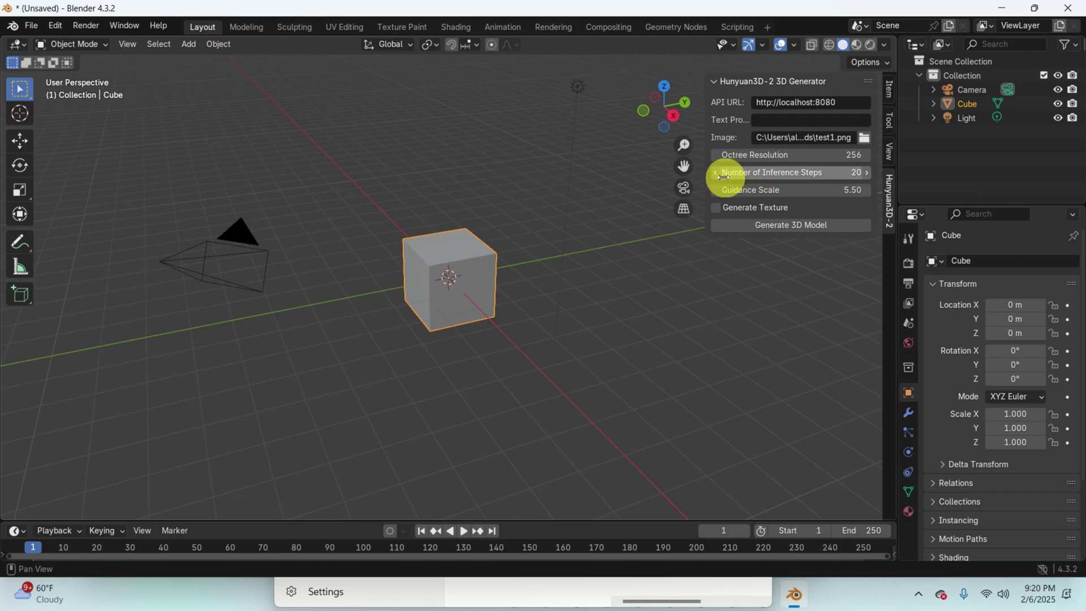
- Set the number of inference steps to 20 and enable texture generation
{"action": "left_click", "coordinate": [748, 169]}
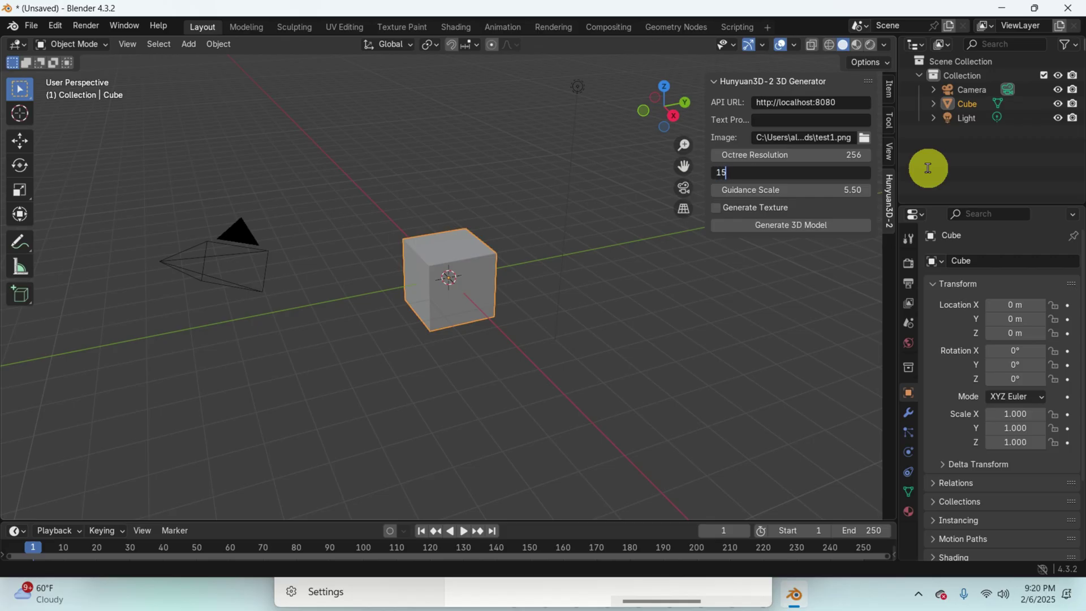
{"action": "left_click", "coordinate": [717, 209]}
{"action": "left_click", "coordinate": [716, 208]}
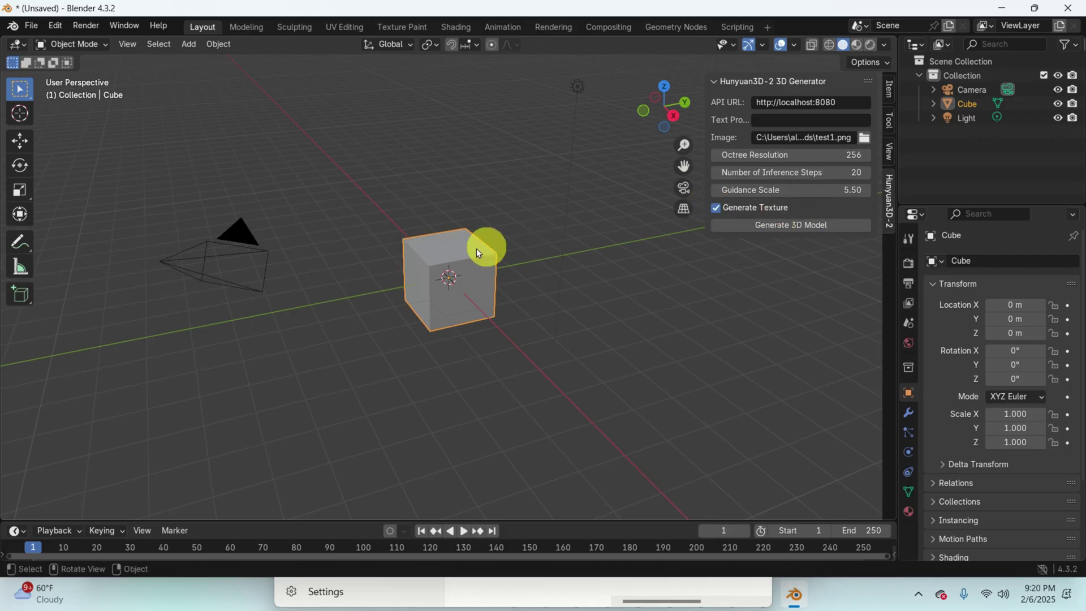
- Delete the default cube and generate the textured 3D model from the image, monitoring the progress in the Command Prompt
{"action": "left_click", "coordinate": [476, 279]}
{"action": "key", "text": "Delete"}
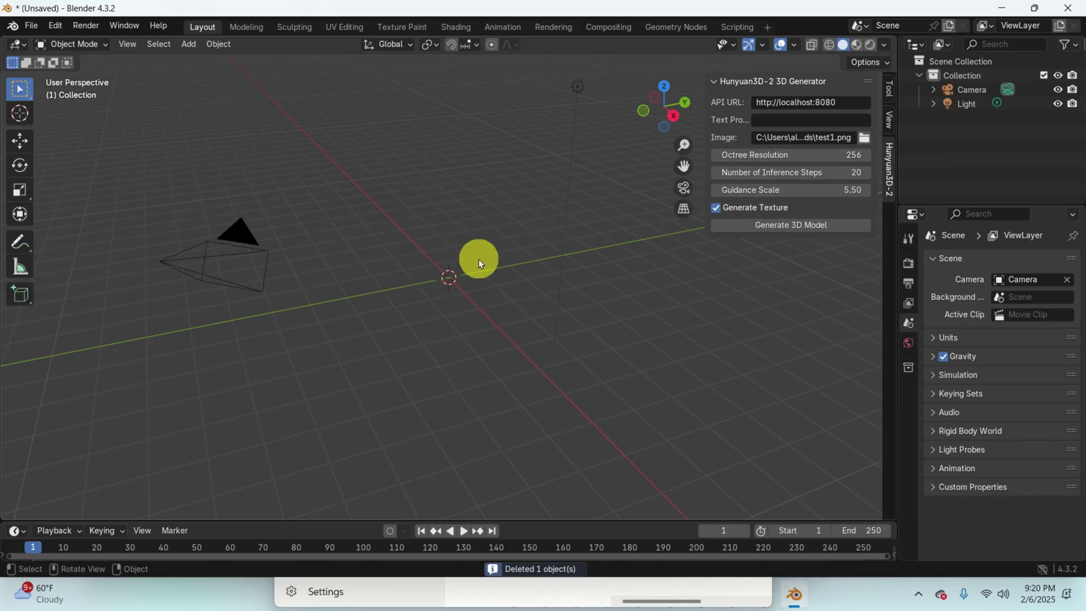
{"action": "left_click", "coordinate": [787, 225]}
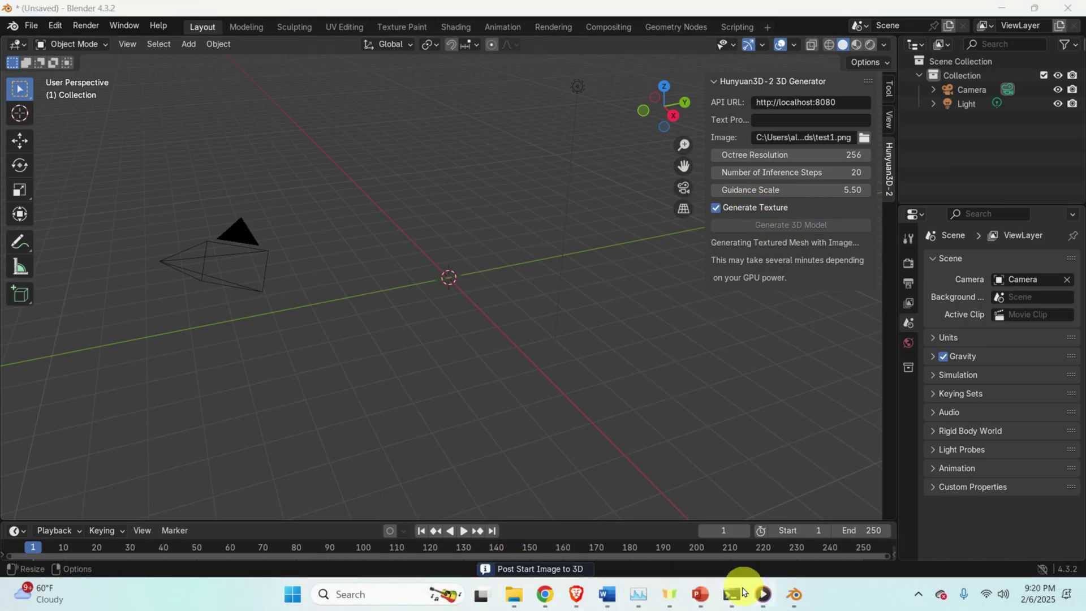
{"action": "left_click", "coordinate": [739, 591]}
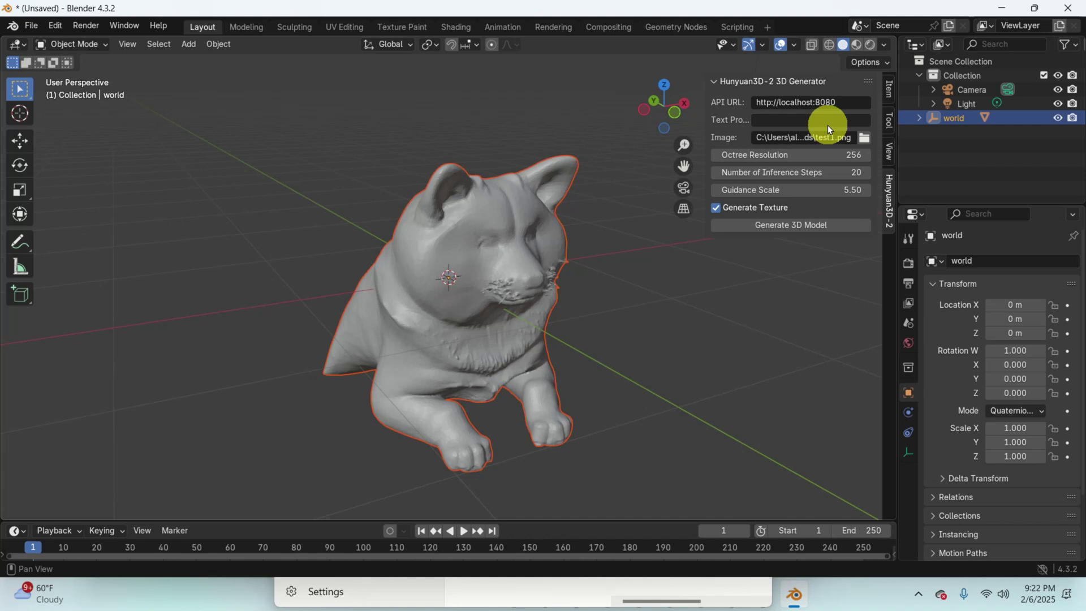
- Display the generated dog model with Material Preview shading and examine its texture from several angles and up close
{"action": "scroll", "coordinate": [558, 258], "scroll_direction": "up", "scroll_amount": 1}
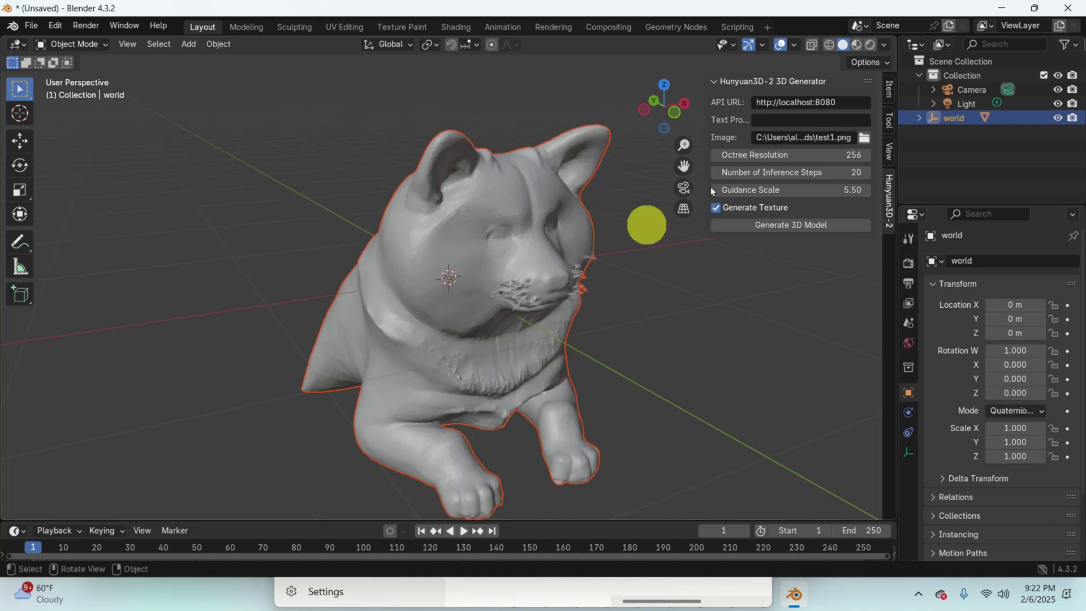
{"action": "left_click", "coordinate": [858, 44]}
{"action": "middle_click_drag", "start_coordinate": [663, 208], "coordinate": [334, 258]}
{"action": "middle_click_drag", "start_coordinate": [401, 254], "coordinate": [468, 291]}
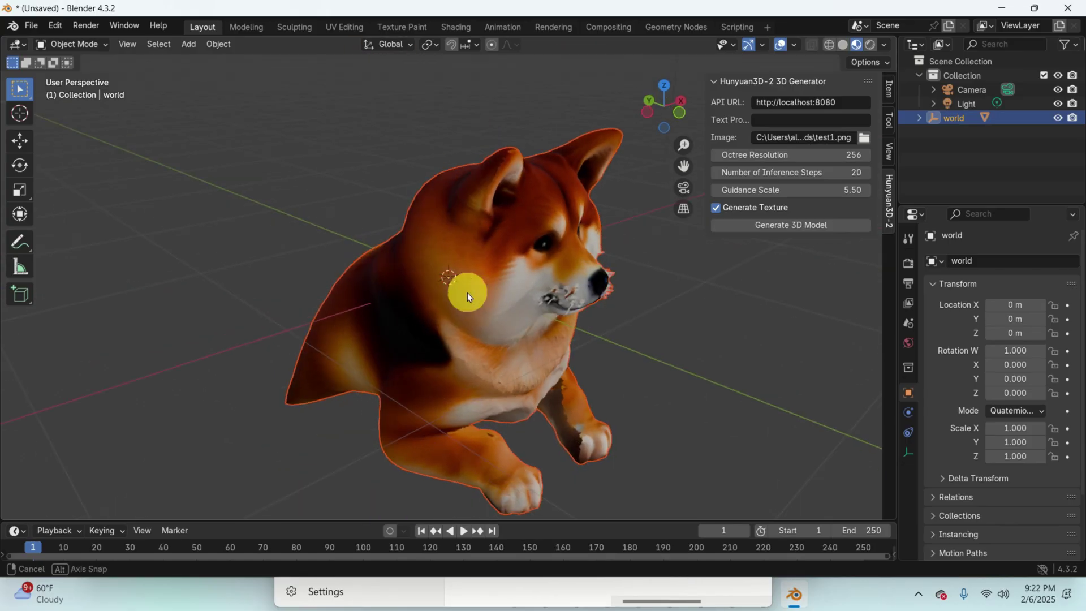
{"action": "middle_click_drag", "start_coordinate": [548, 301], "coordinate": [513, 291]}
{"action": "scroll", "coordinate": [659, 301], "scroll_direction": "up", "scroll_amount": 5}
{"action": "scroll", "coordinate": [676, 301], "scroll_direction": "down", "scroll_amount": 5}
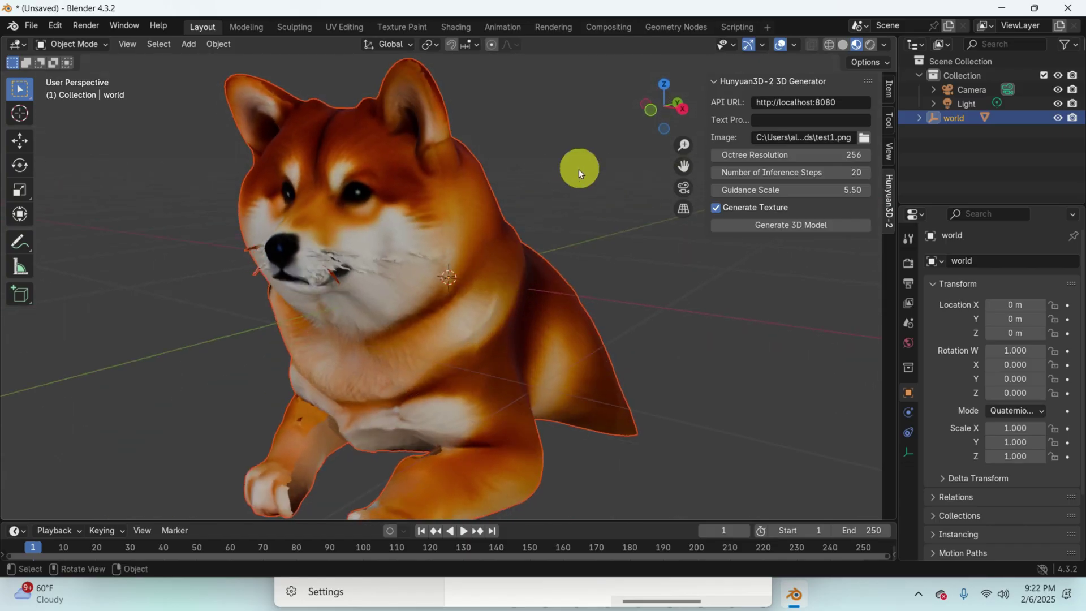